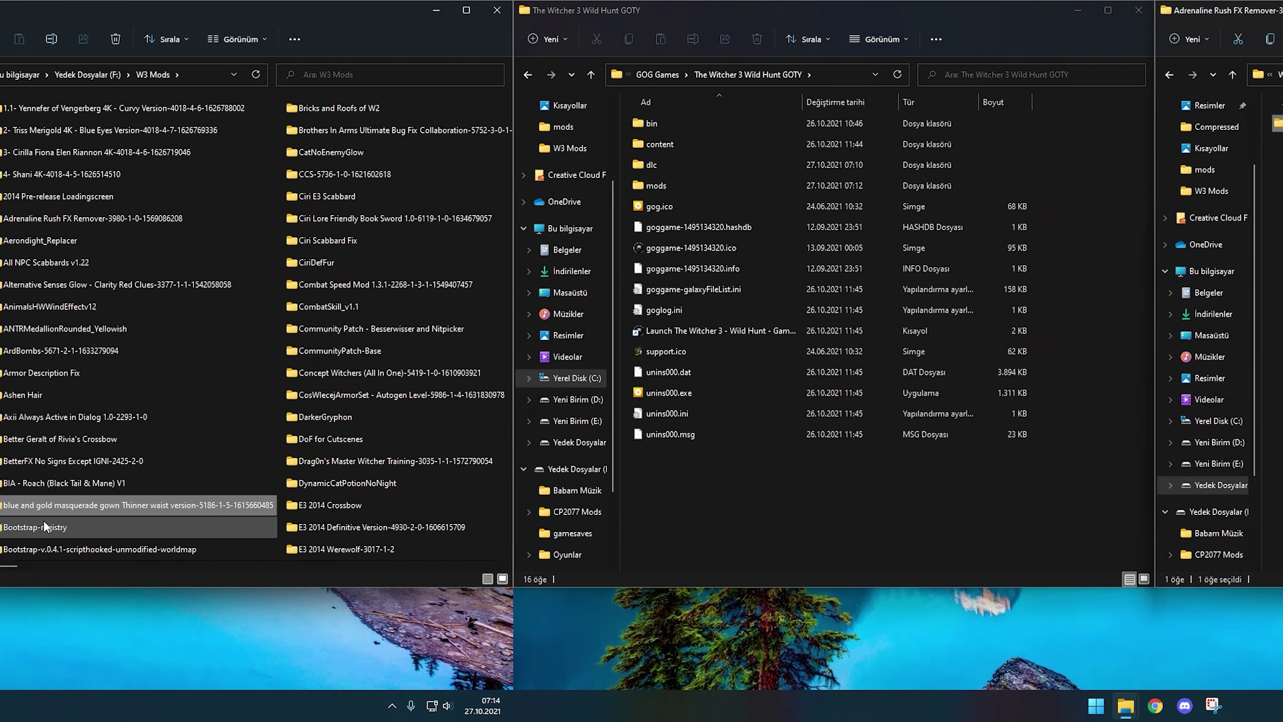
Step: Copy the mods folder from Bootstrap-registry into The Witcher 3 Wild Hunt GOTY folder, and return to W3 Mods
double_click(45, 526)
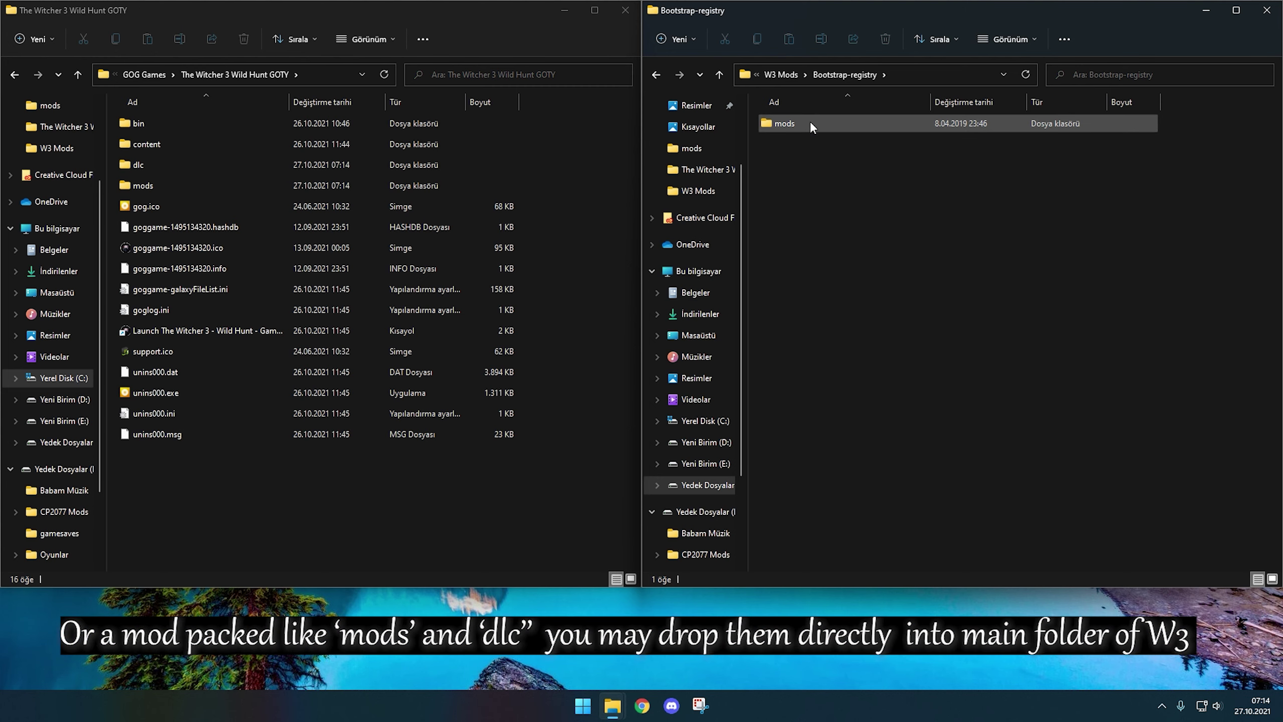
left_click_drag(810, 121, 569, 167)
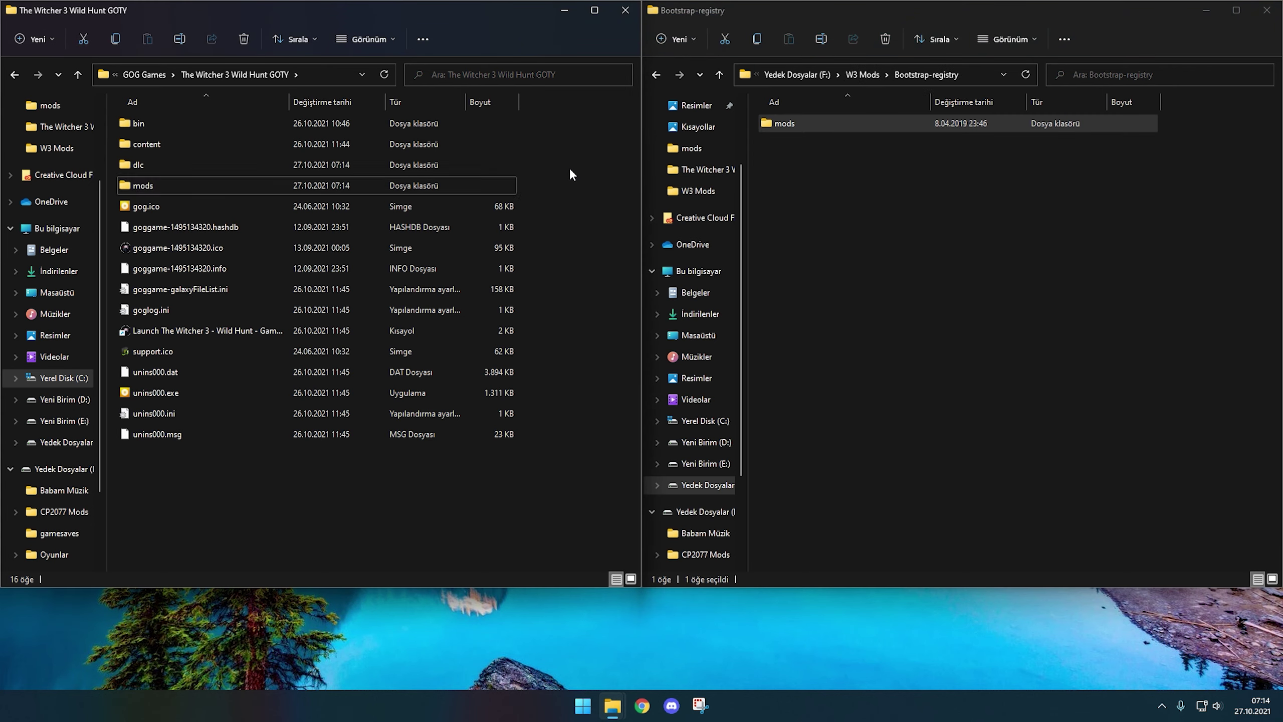
left_click(826, 165)
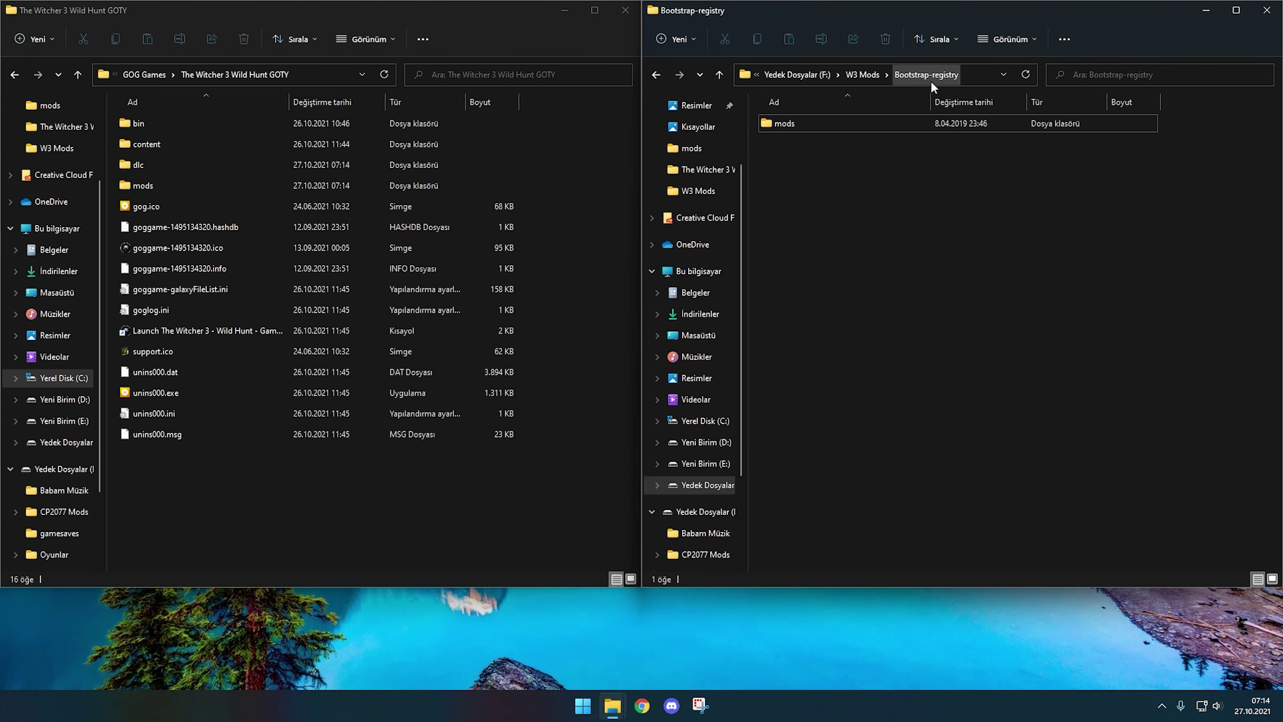
left_click(864, 76)
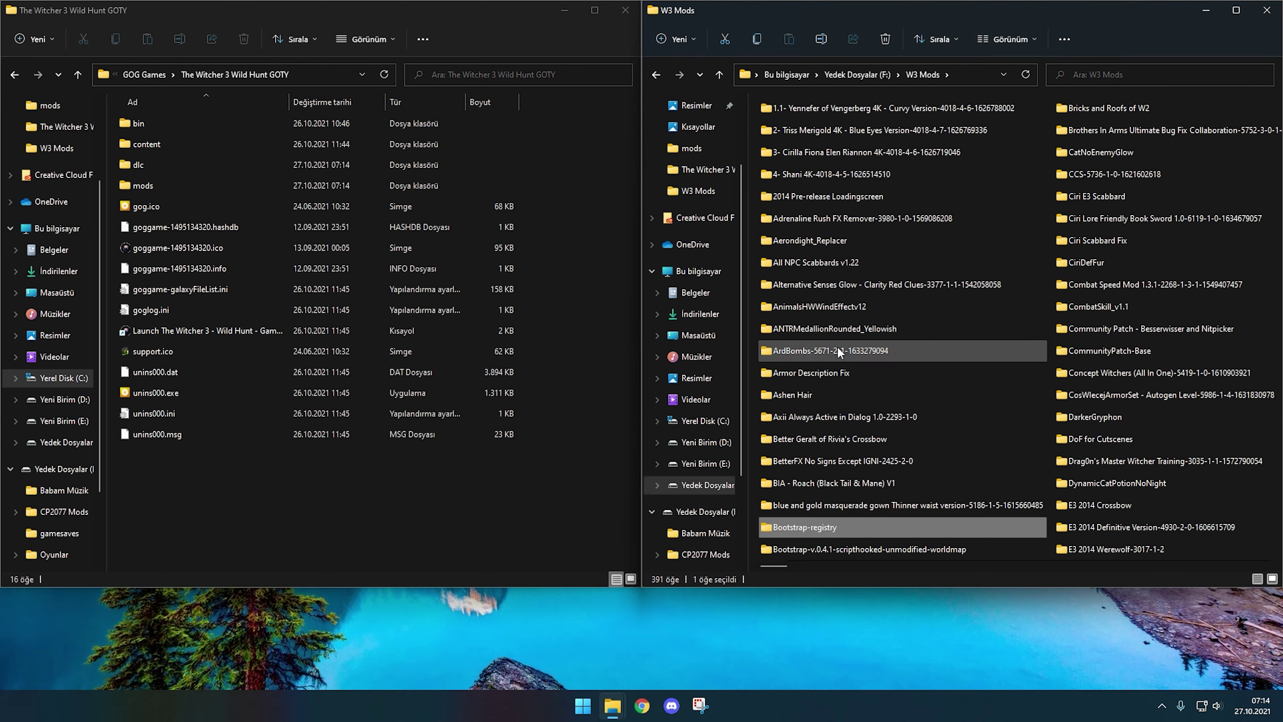
Step: Copy the dlc and mods folders from Bootstrap-v.0.4.1-scripthooked-unmodified-worldmap into the game's main folder, and return to W3 Mods
double_click(855, 547)
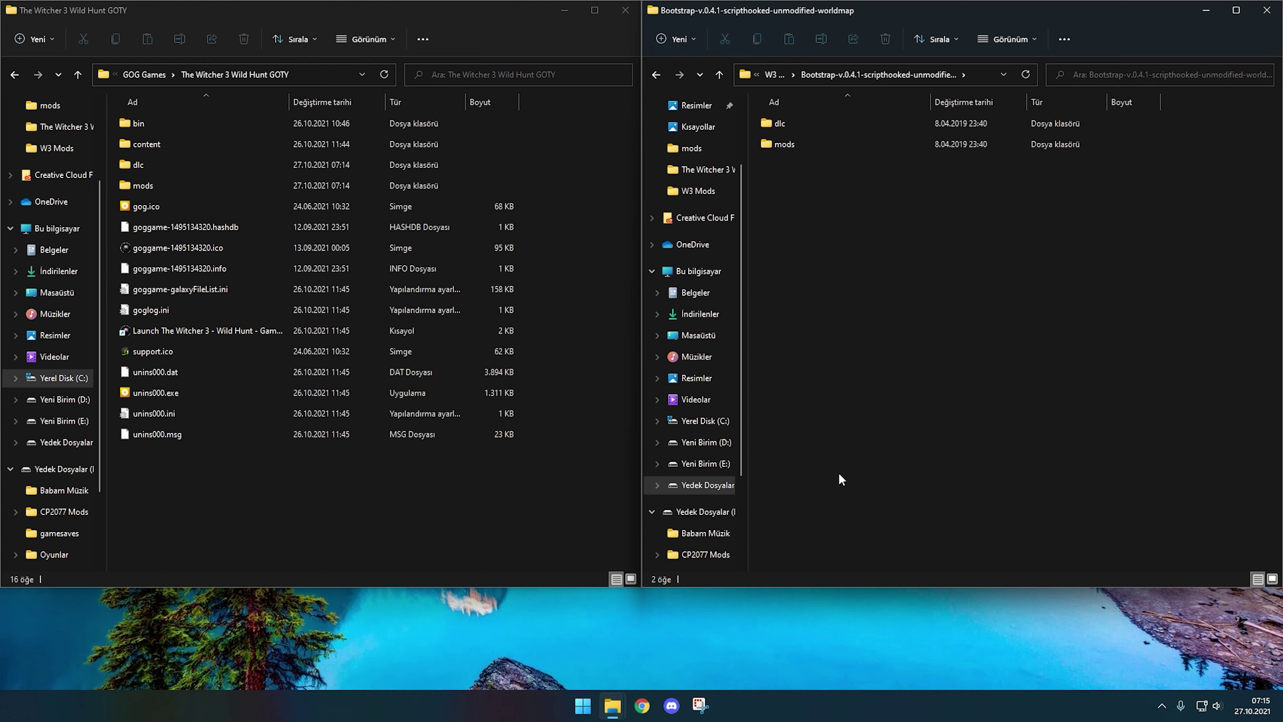
left_click_drag(796, 155, 572, 185)
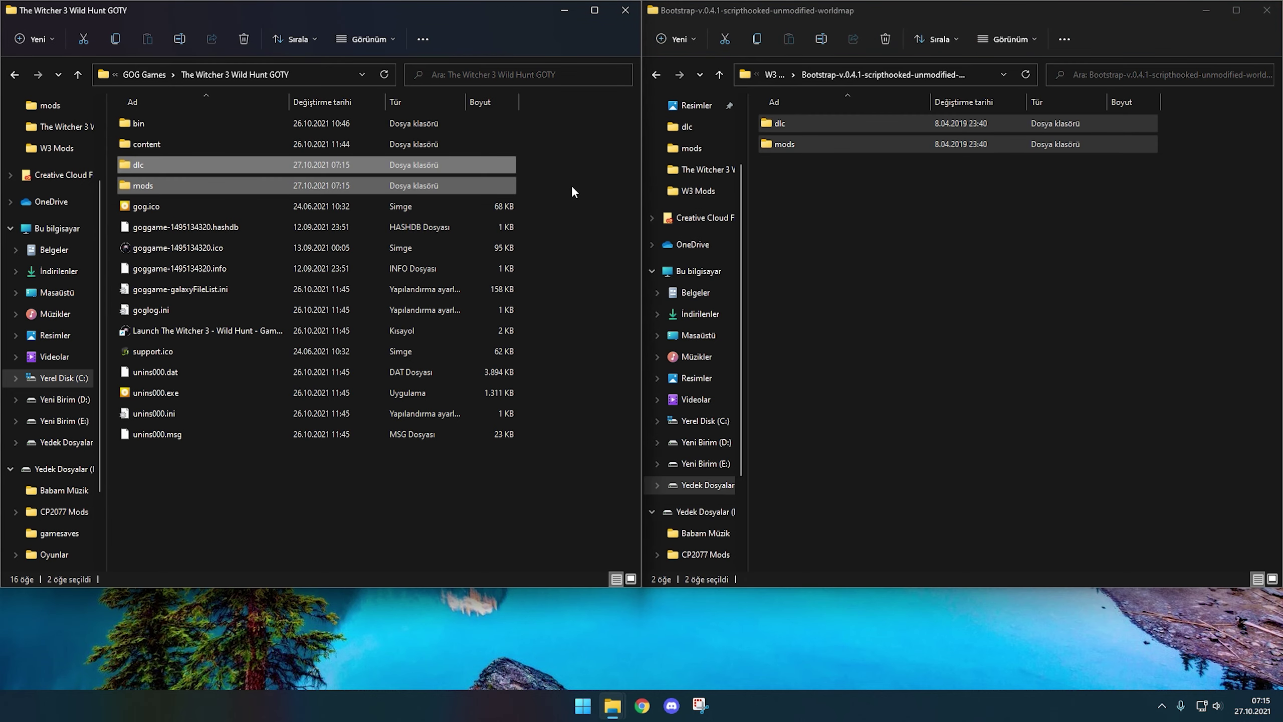
left_click(840, 197)
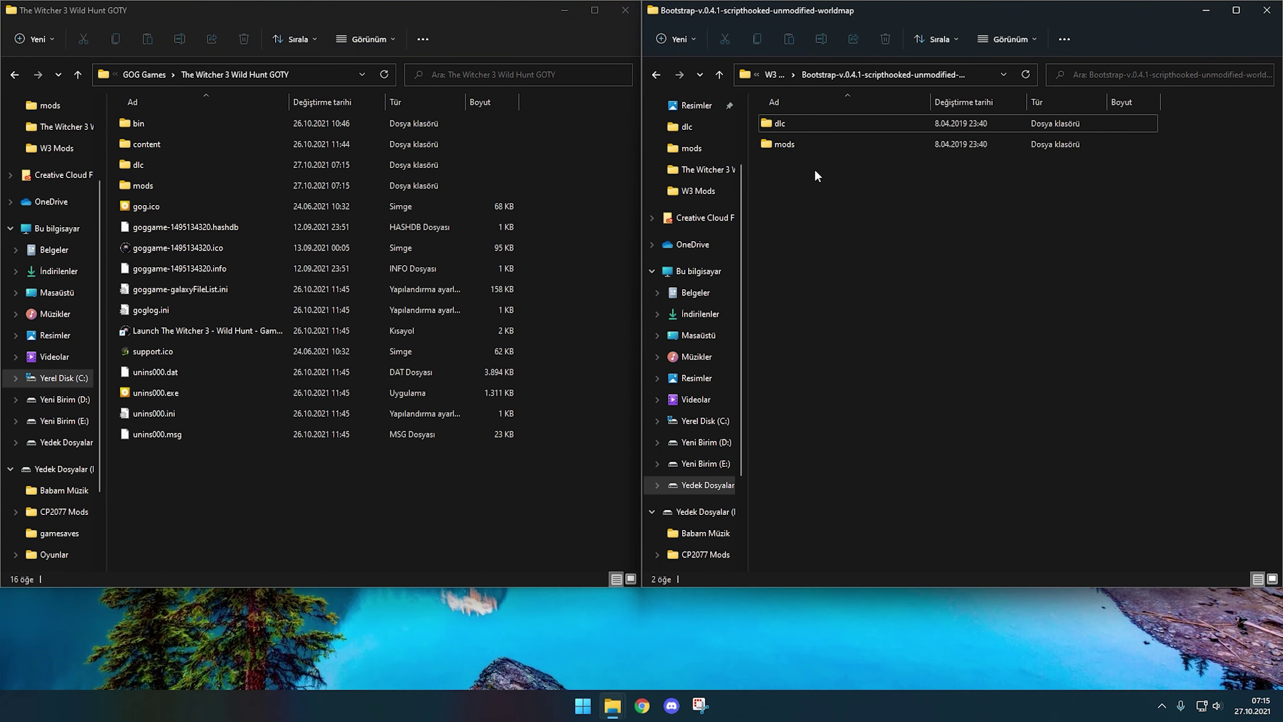
left_click(771, 80)
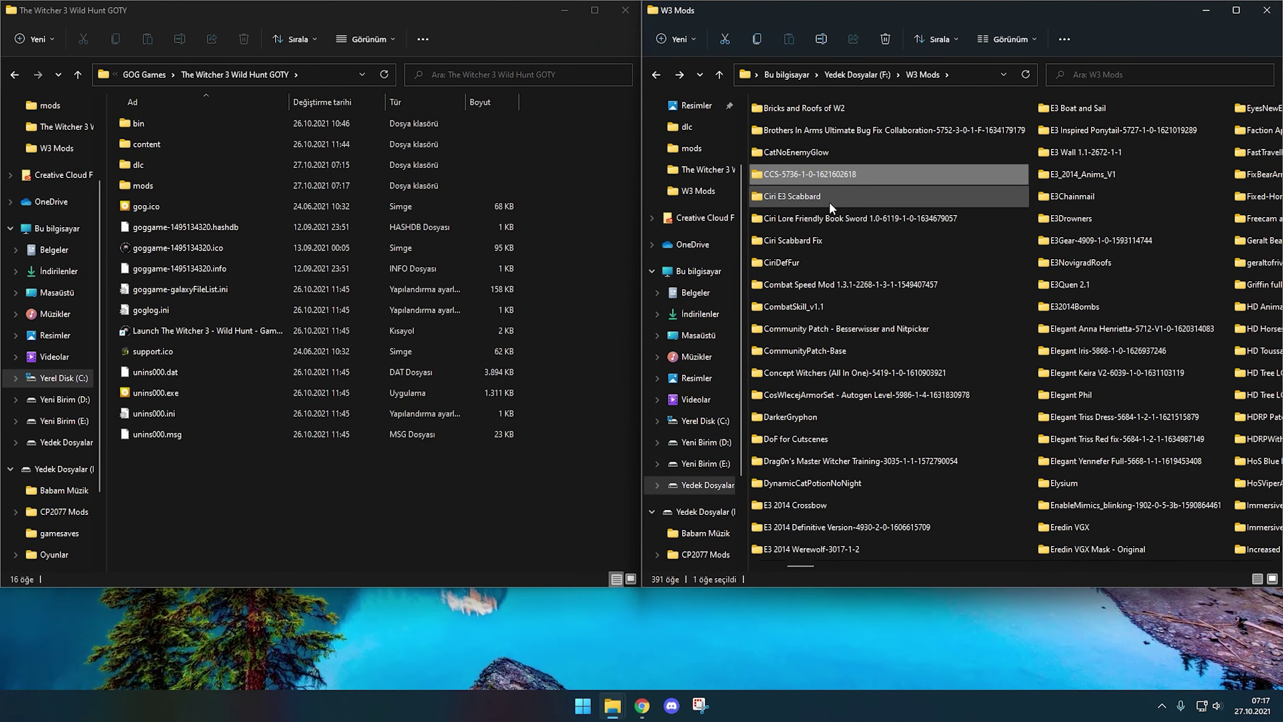
double_click(818, 174)
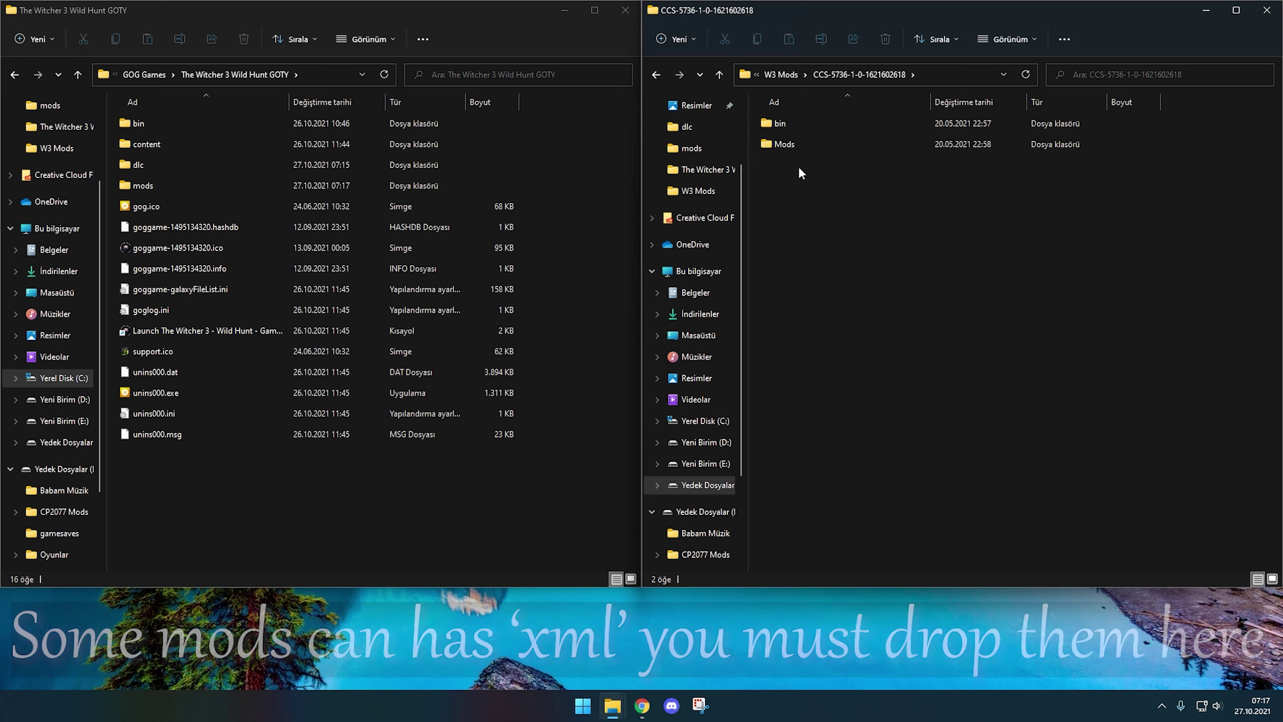
left_click_drag(798, 174, 781, 126)
left_click(796, 127)
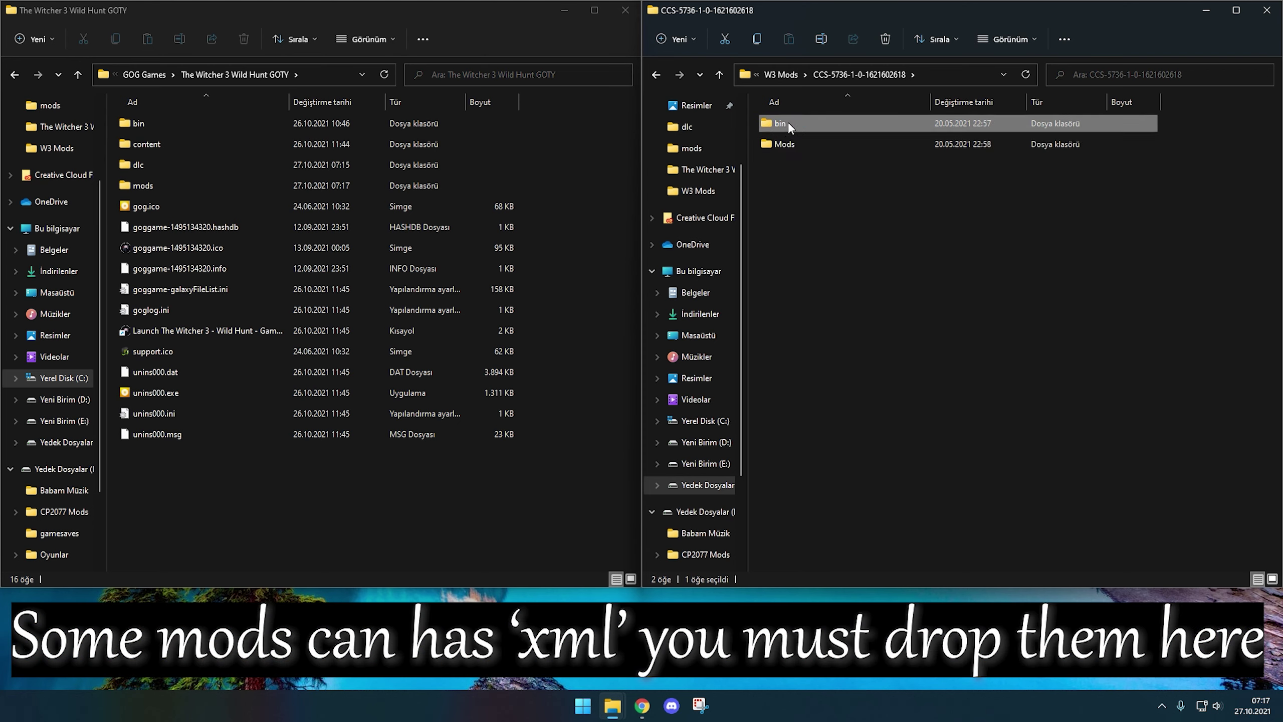
double_click(471, 123)
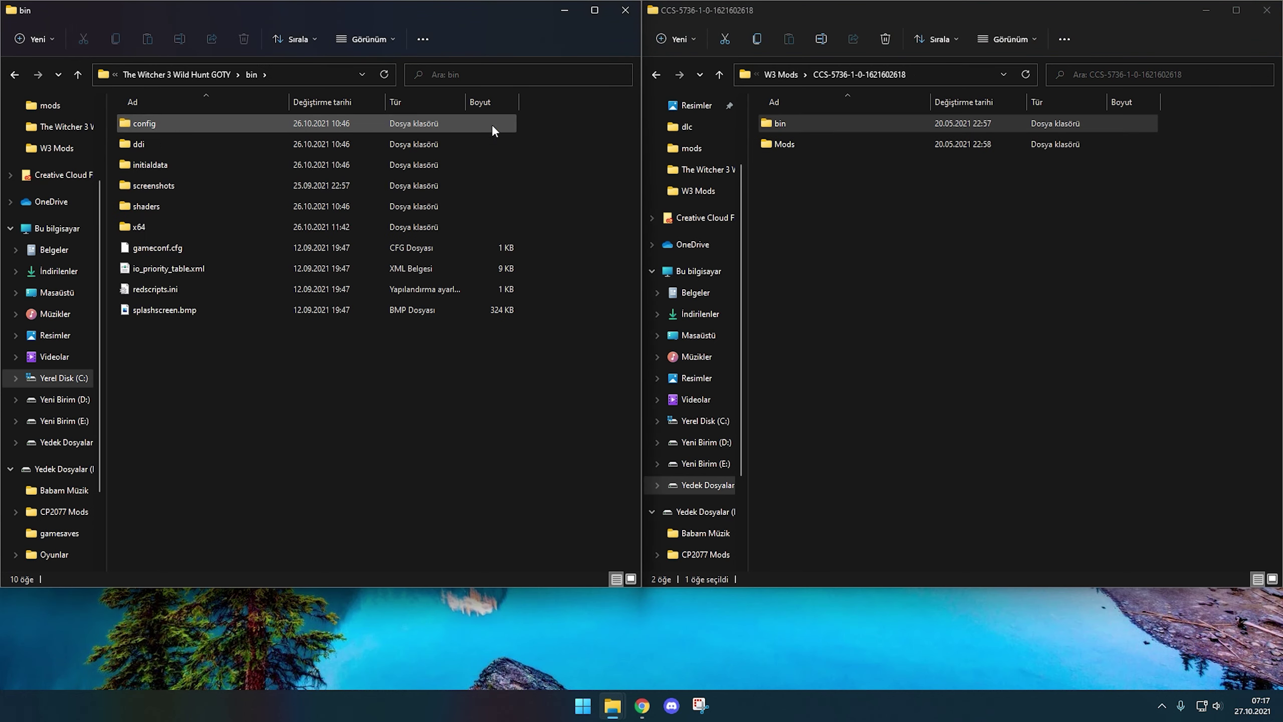
double_click(771, 128)
double_click(780, 128)
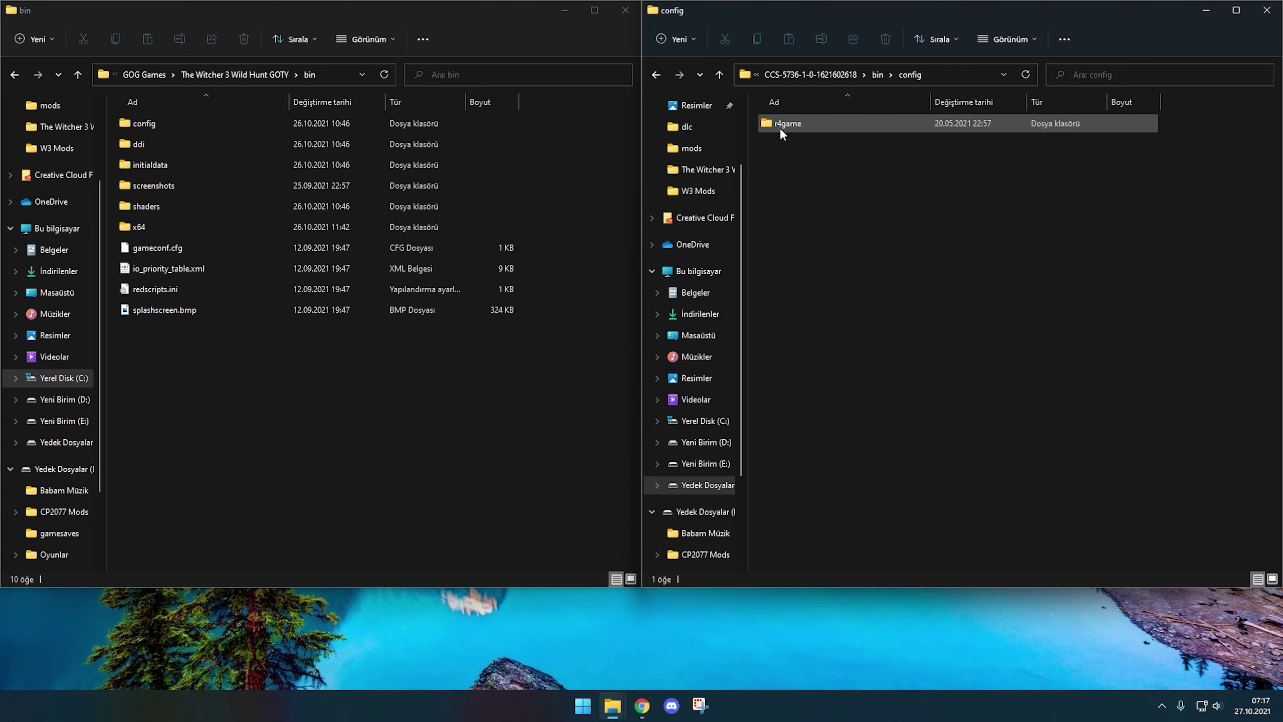
double_click(780, 127)
double_click(780, 127)
double_click(779, 127)
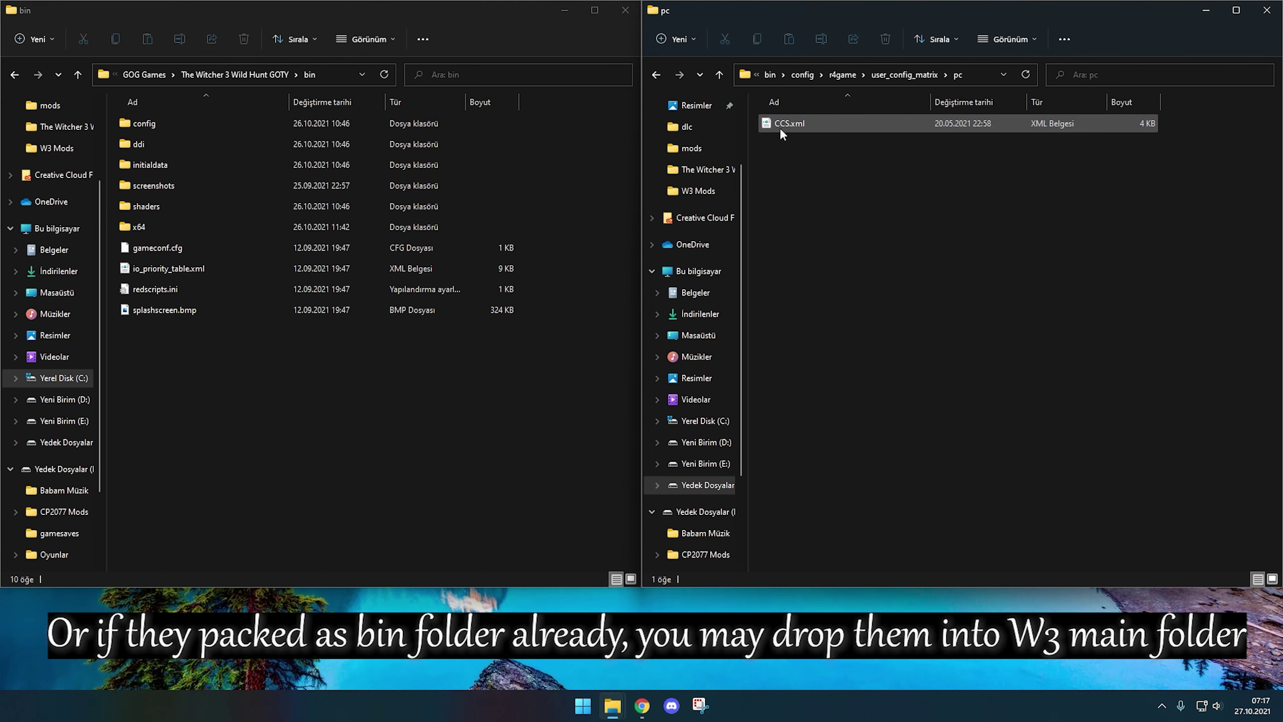
left_click(780, 126)
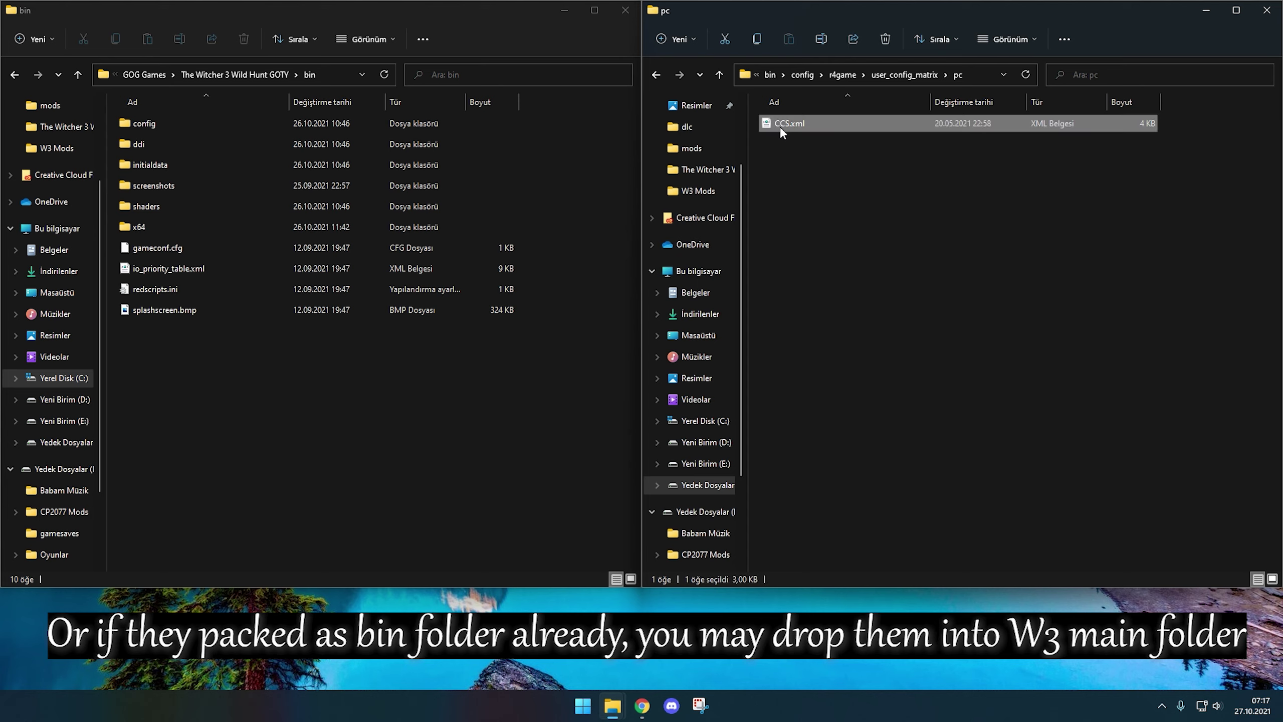
Step: Copy CCS.xml into the game's bin\config\r4game\user_config_matrix\pc folder
double_click(448, 126)
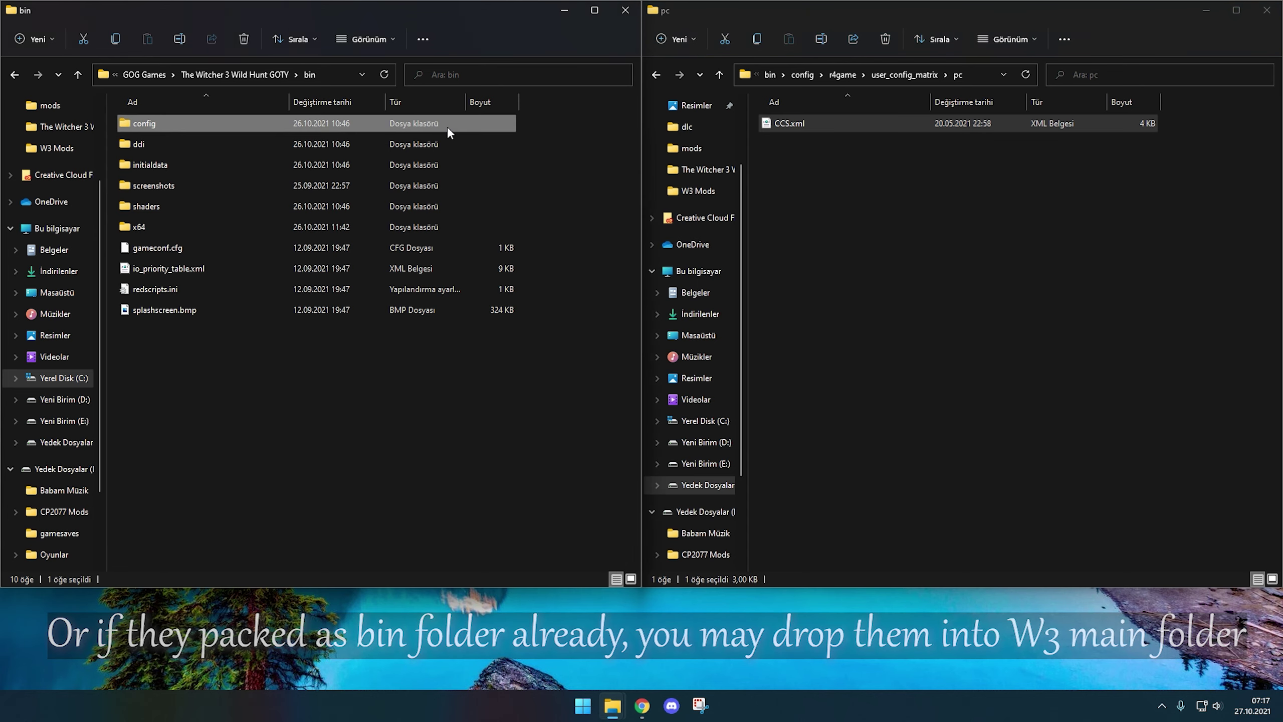
double_click(431, 160)
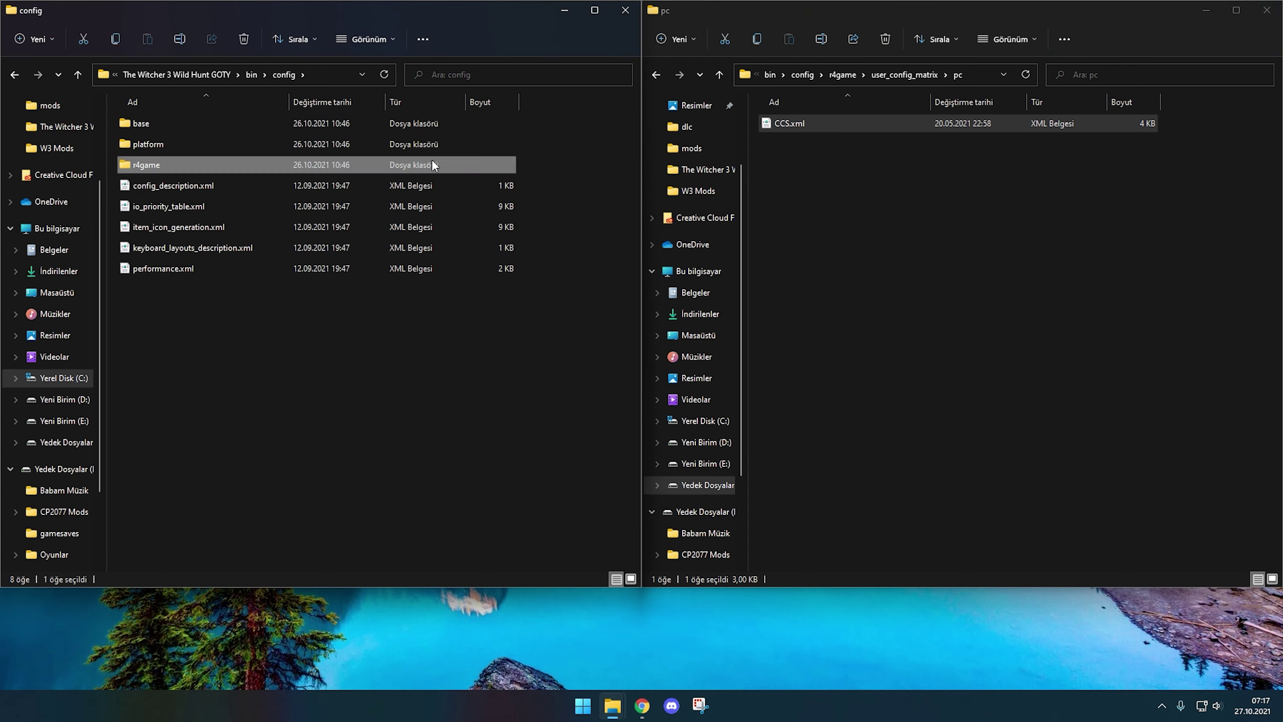
double_click(421, 145)
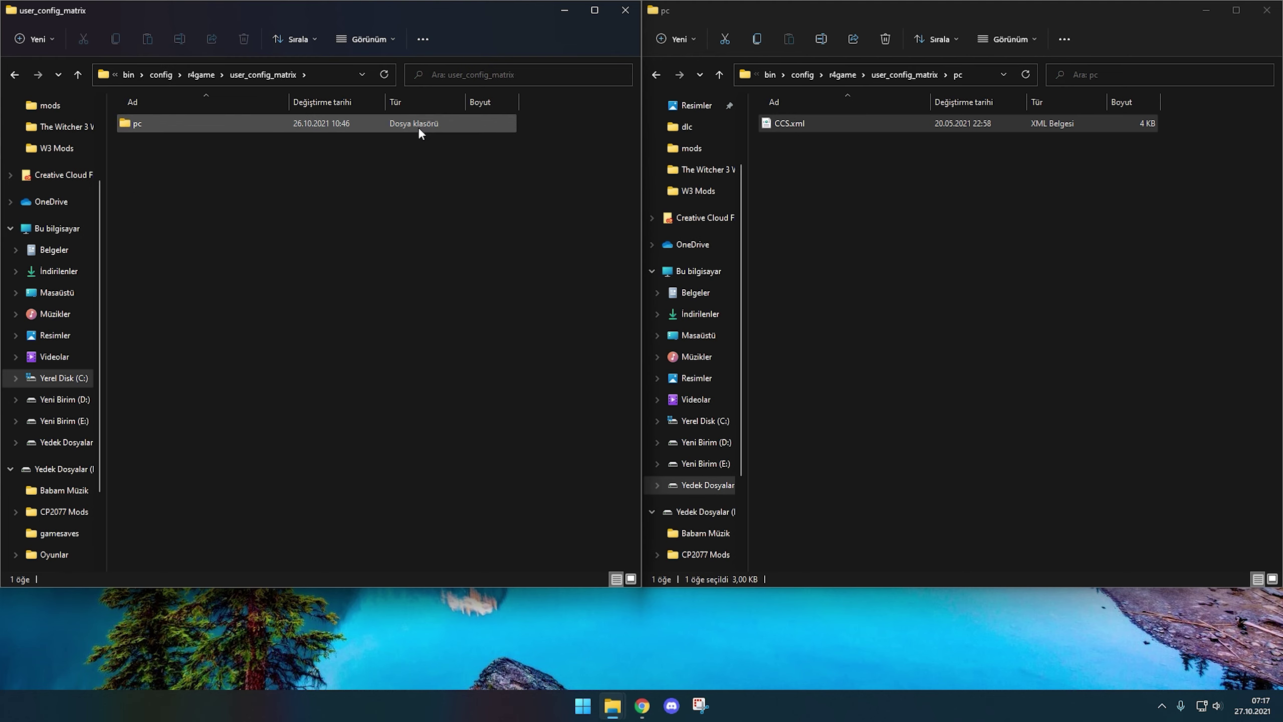
double_click(418, 126)
left_click(775, 129)
left_click_drag(773, 127, 561, 161)
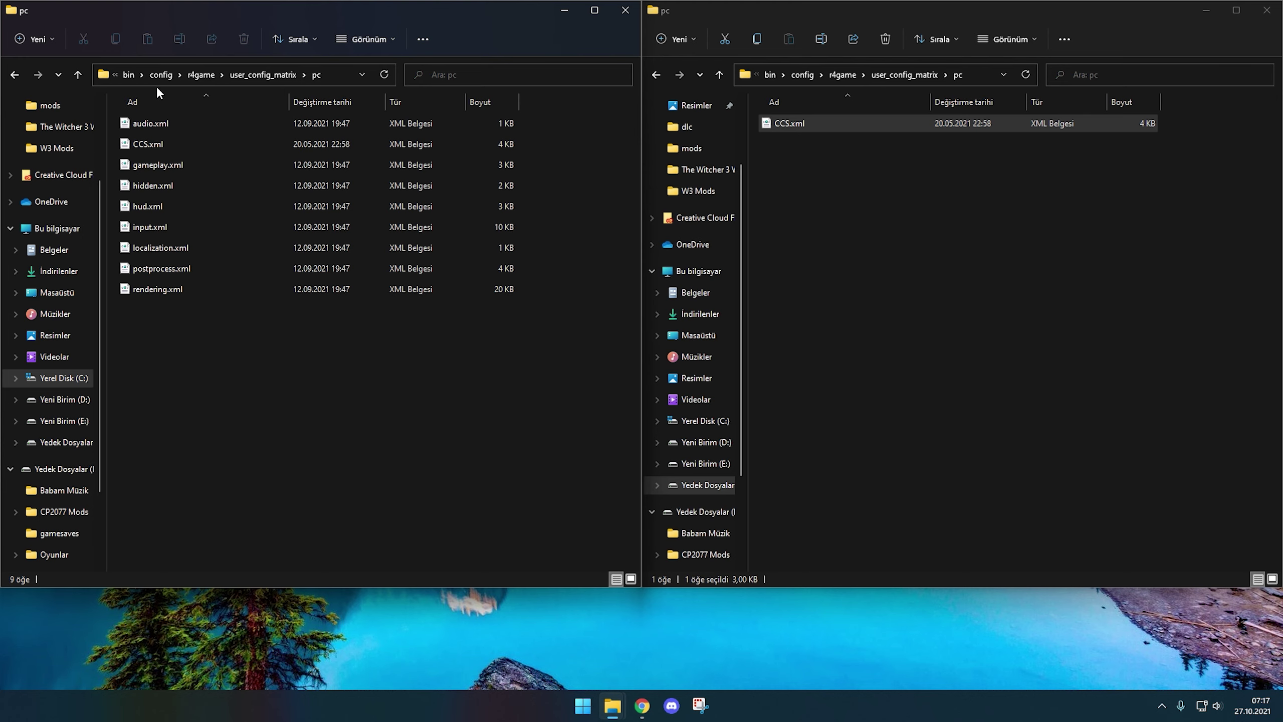
Step: Return to the game's main folder in one window and to the W3 Mods folder in the other
left_click(135, 77)
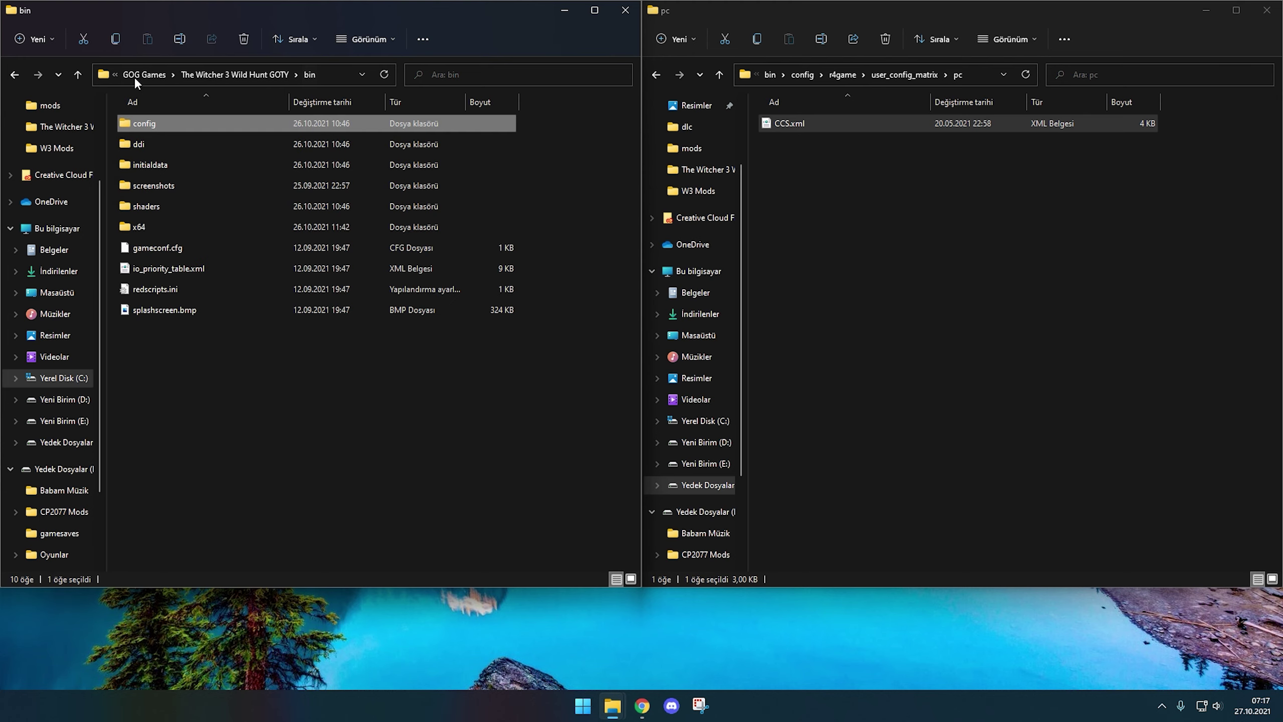
left_click(186, 77)
left_click(861, 175)
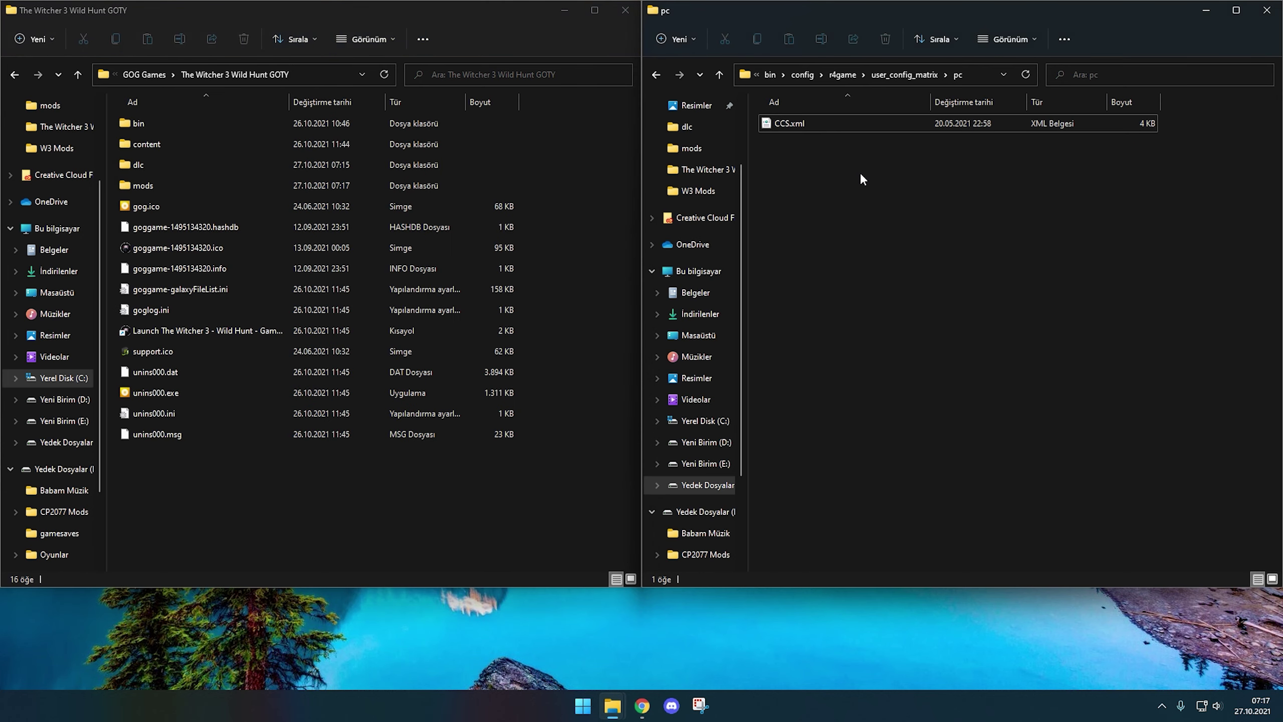
key("BackSpace")
key("BackSpace")
key("BackSpace")
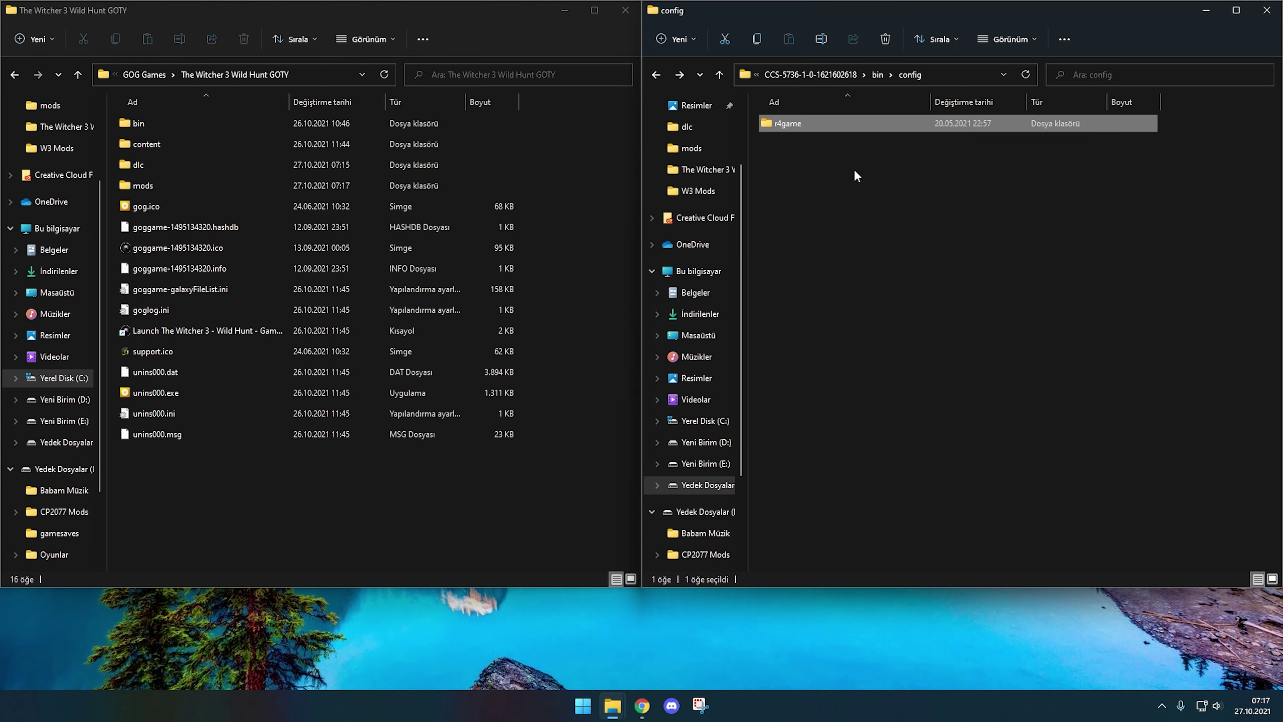
key("BackSpace")
key("BackSpace")
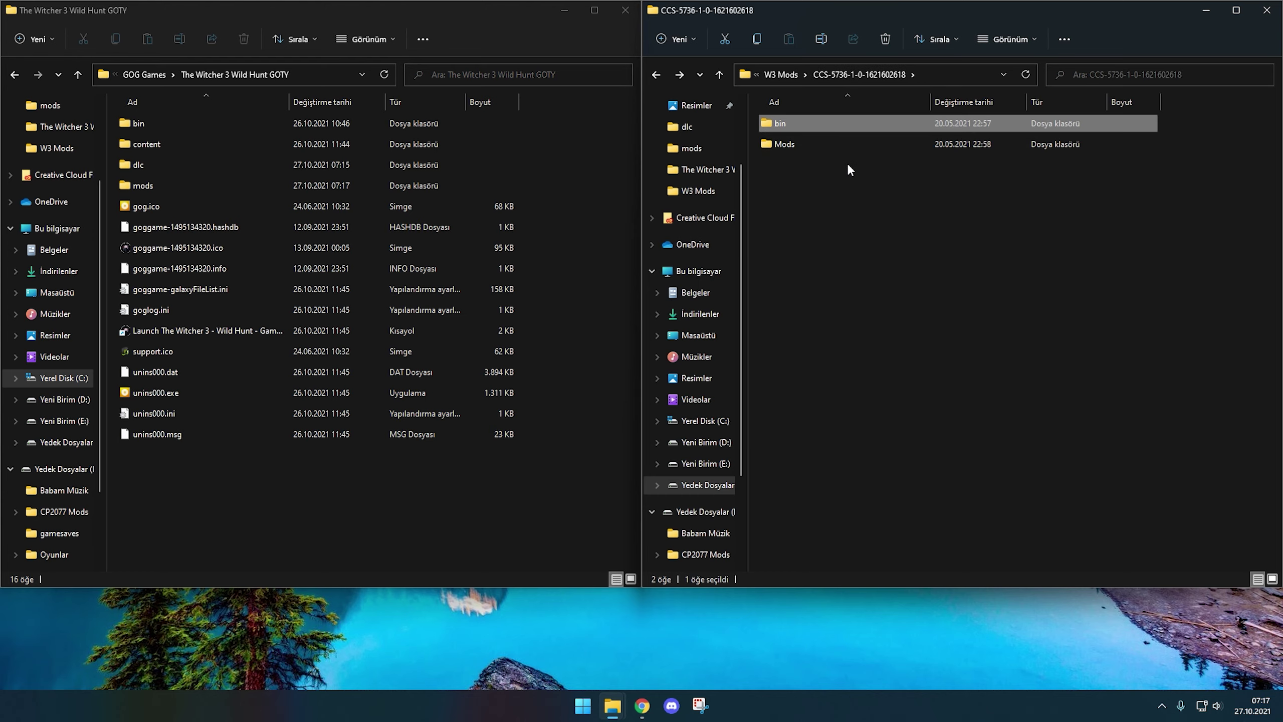
key("BackSpace")
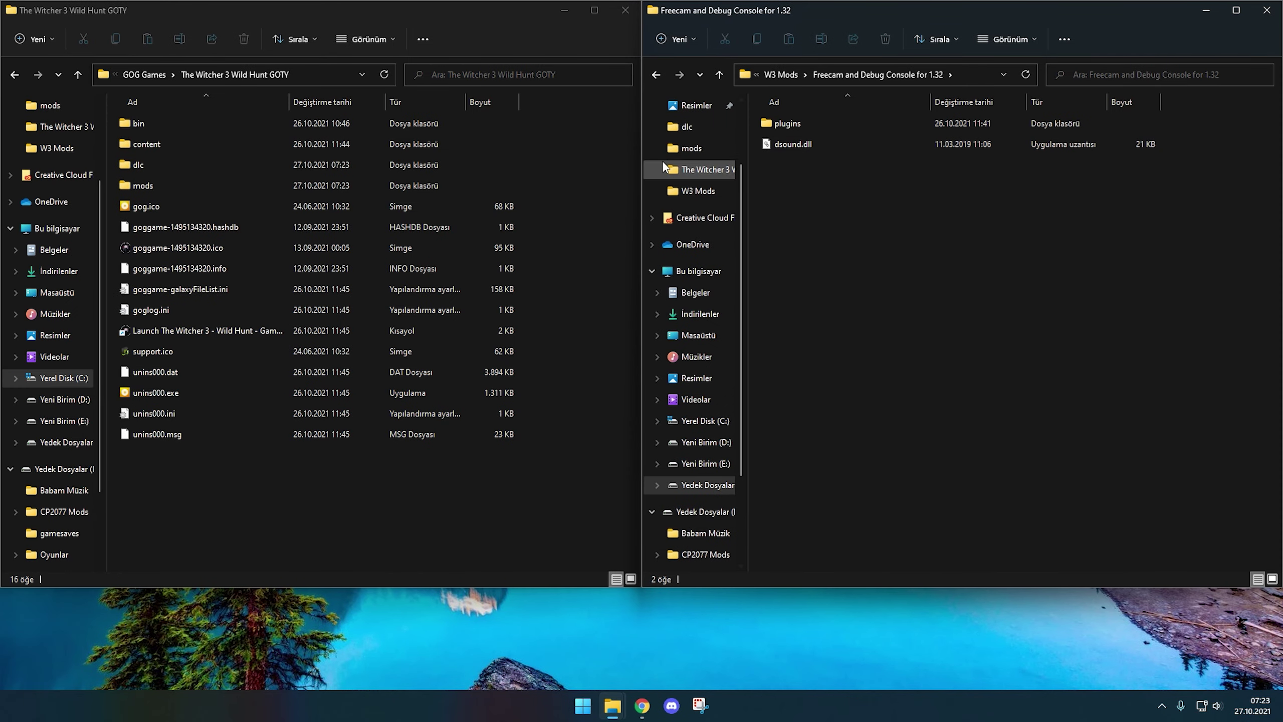
Step: Copy plugins and dsound.dll from Freecam and Debug Console for 1.32 into the game's bin\x64 folder, and return to both parent folders
left_click_drag(810, 179, 831, 123)
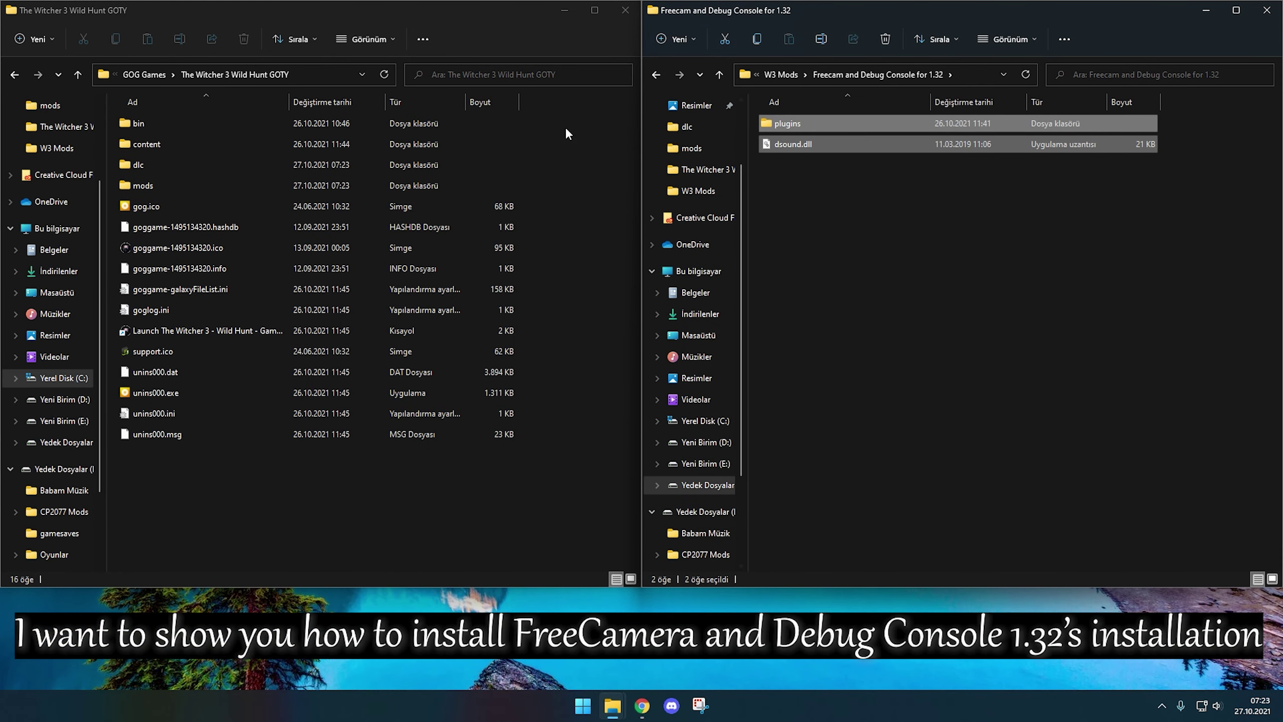
double_click(445, 121)
double_click(425, 227)
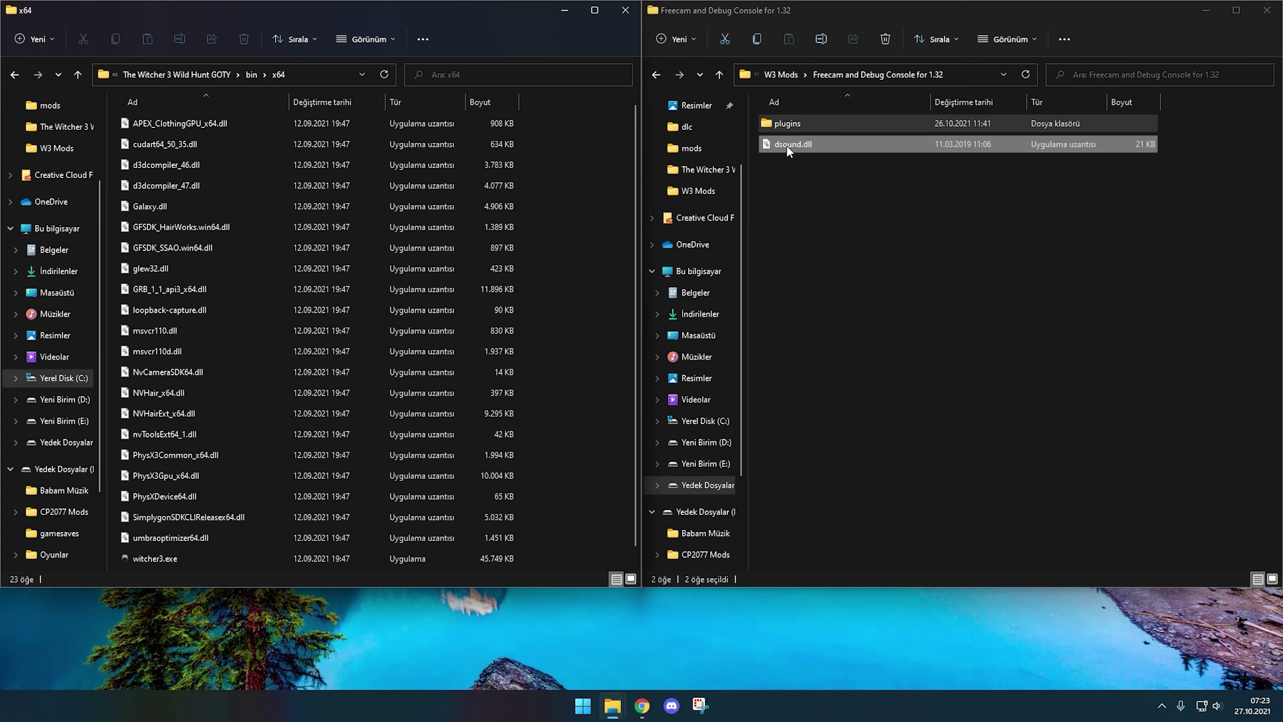
left_click_drag(779, 146, 557, 179)
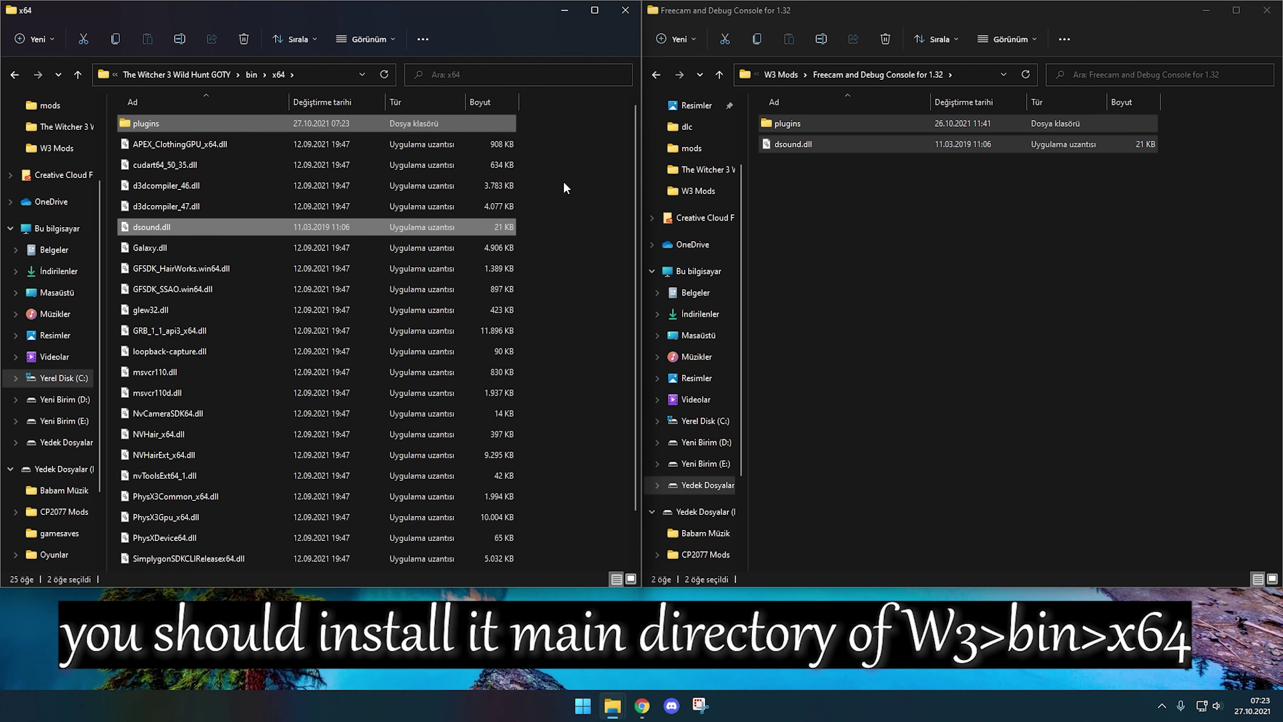
left_click(843, 205)
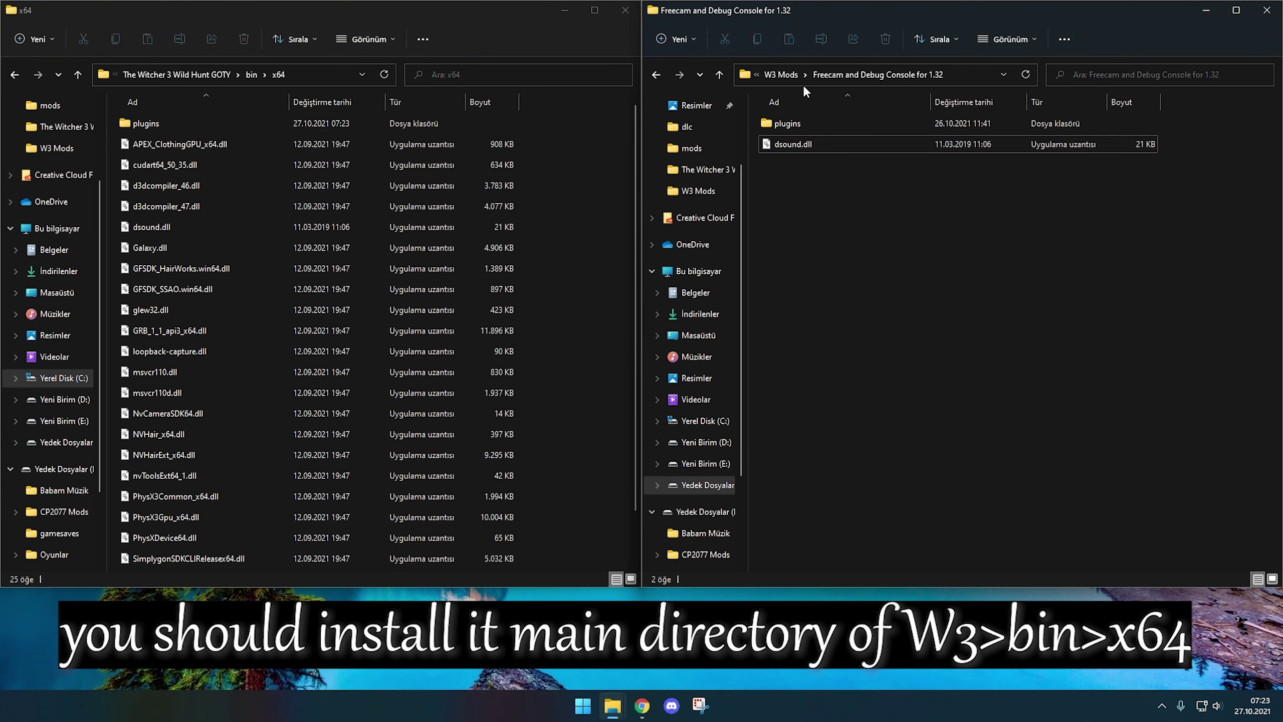
left_click(782, 76)
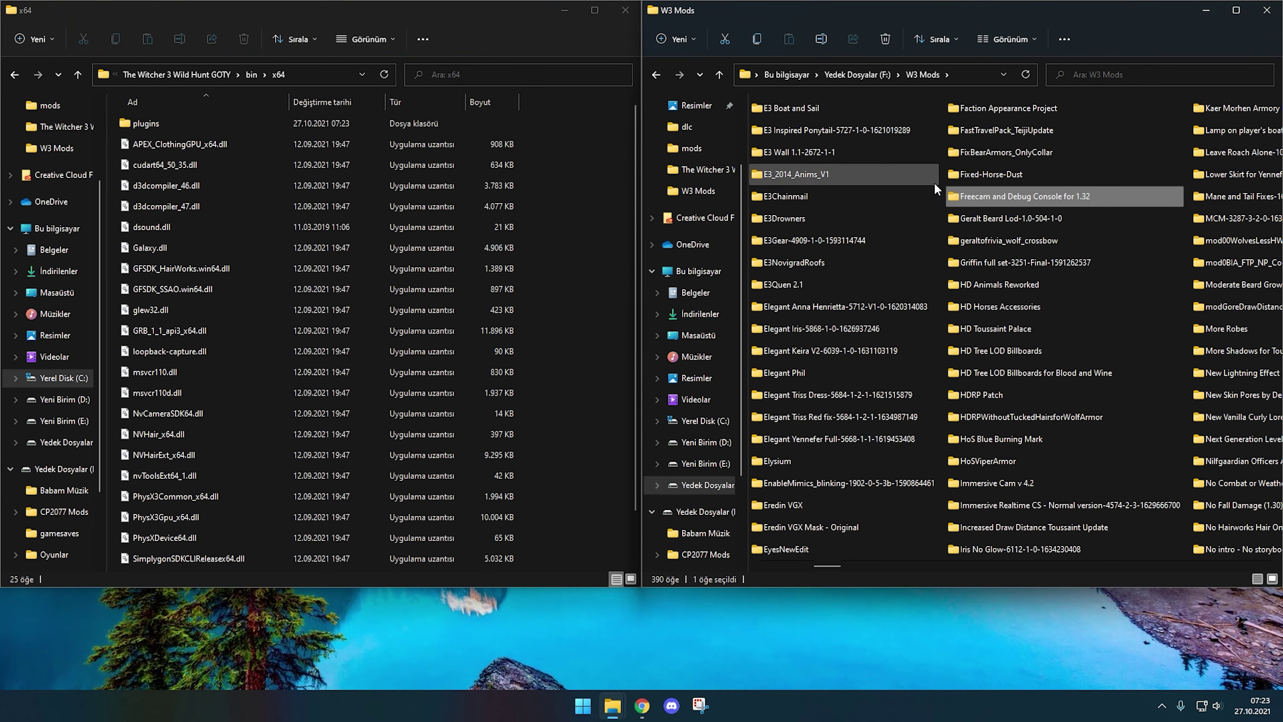
left_click(229, 78)
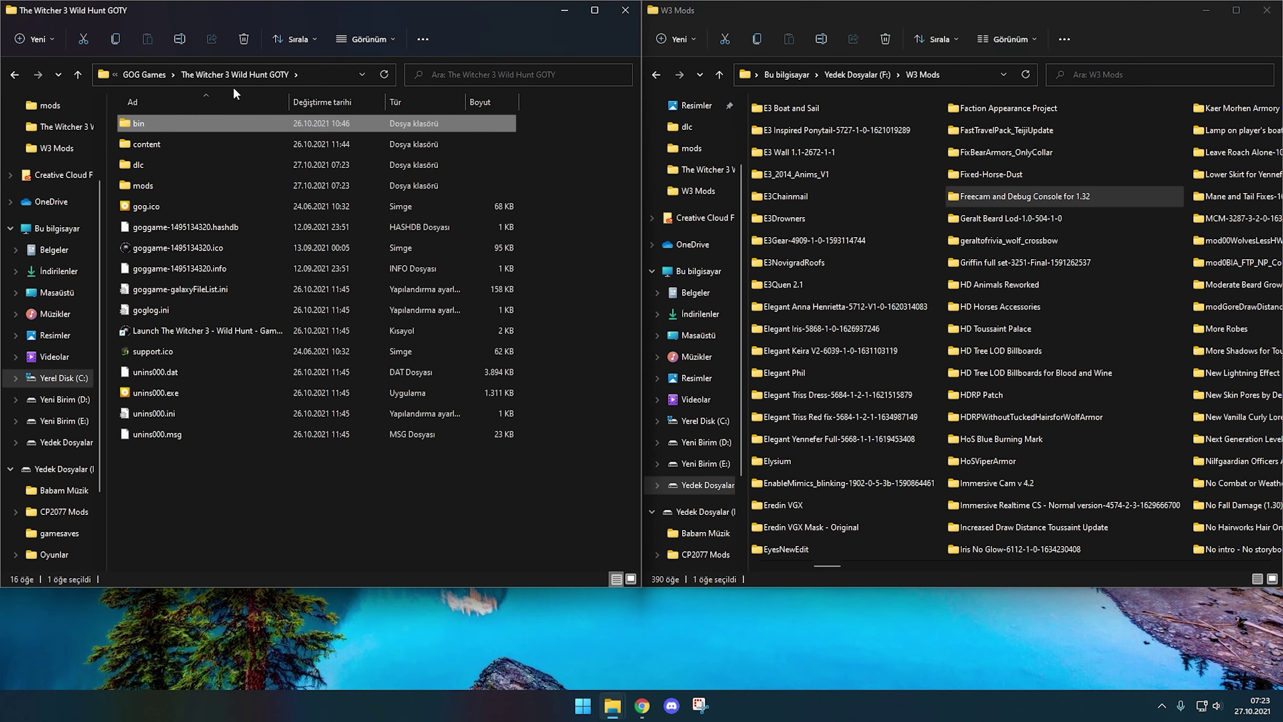
left_click(595, 151)
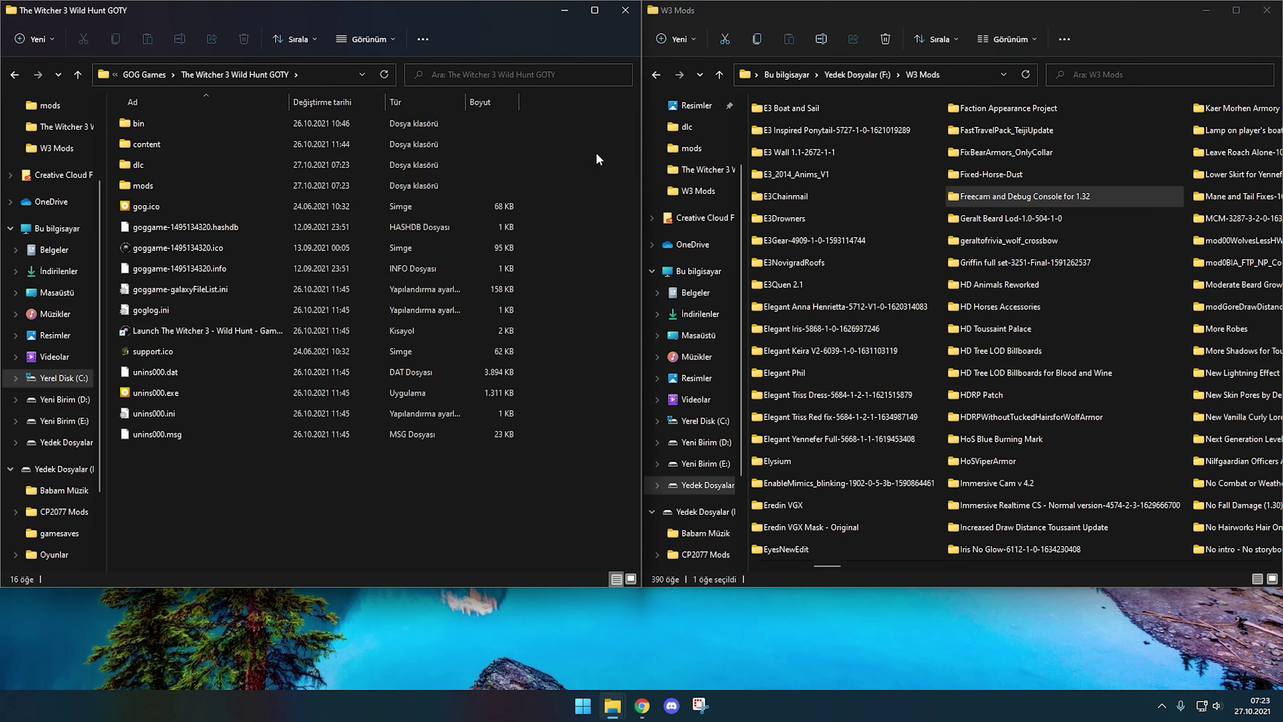
Step: Copy the modImmersiveCam folder from Immersive Cam v 4.2 into the game's mods folder
double_click(965, 221)
left_click(795, 126)
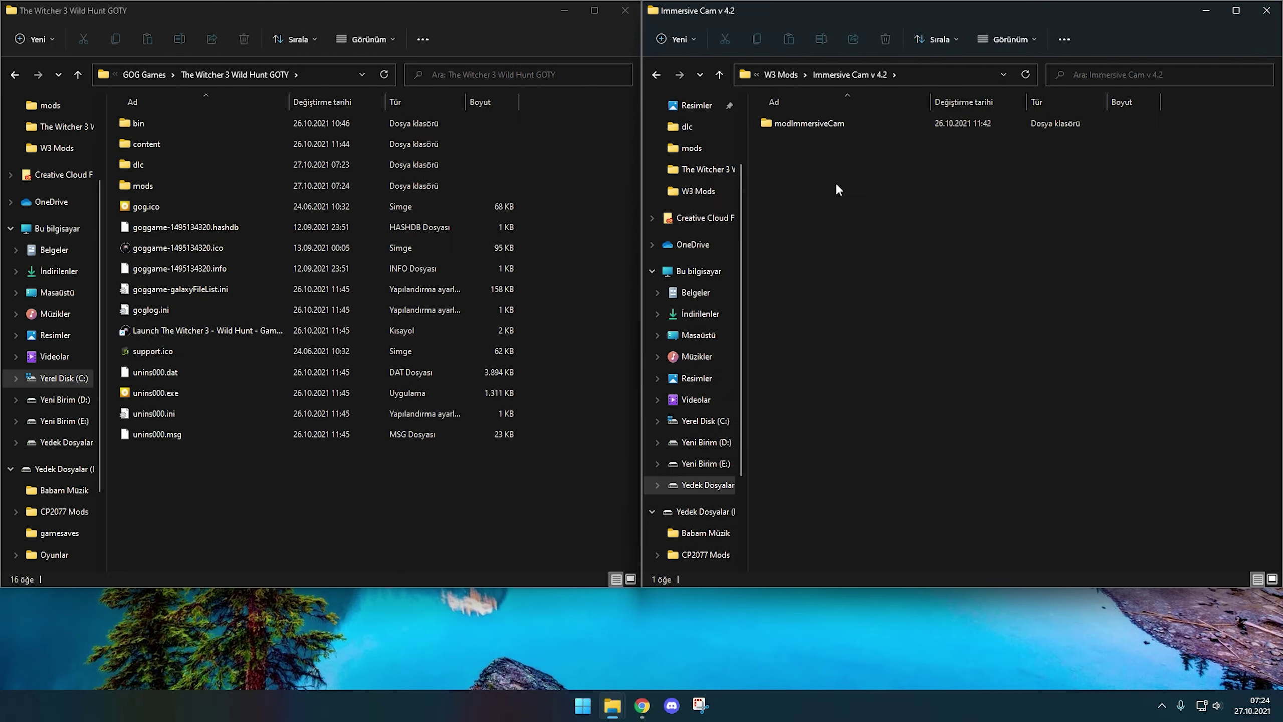
left_click_drag(794, 126, 466, 180)
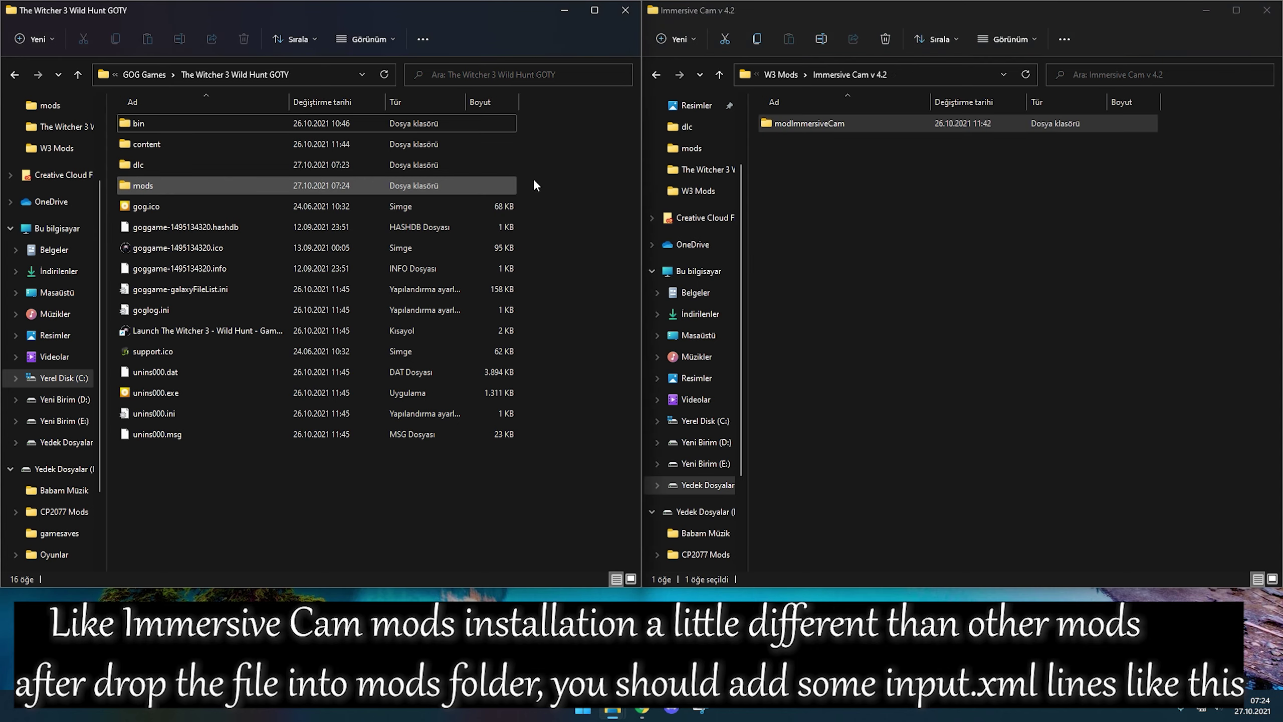
Step: Copy ImmCamMenu.xml from modImmersiveCam's gui_setup folder into the game's bin\config\r4game\user_config_matrix\pc folder
double_click(503, 125)
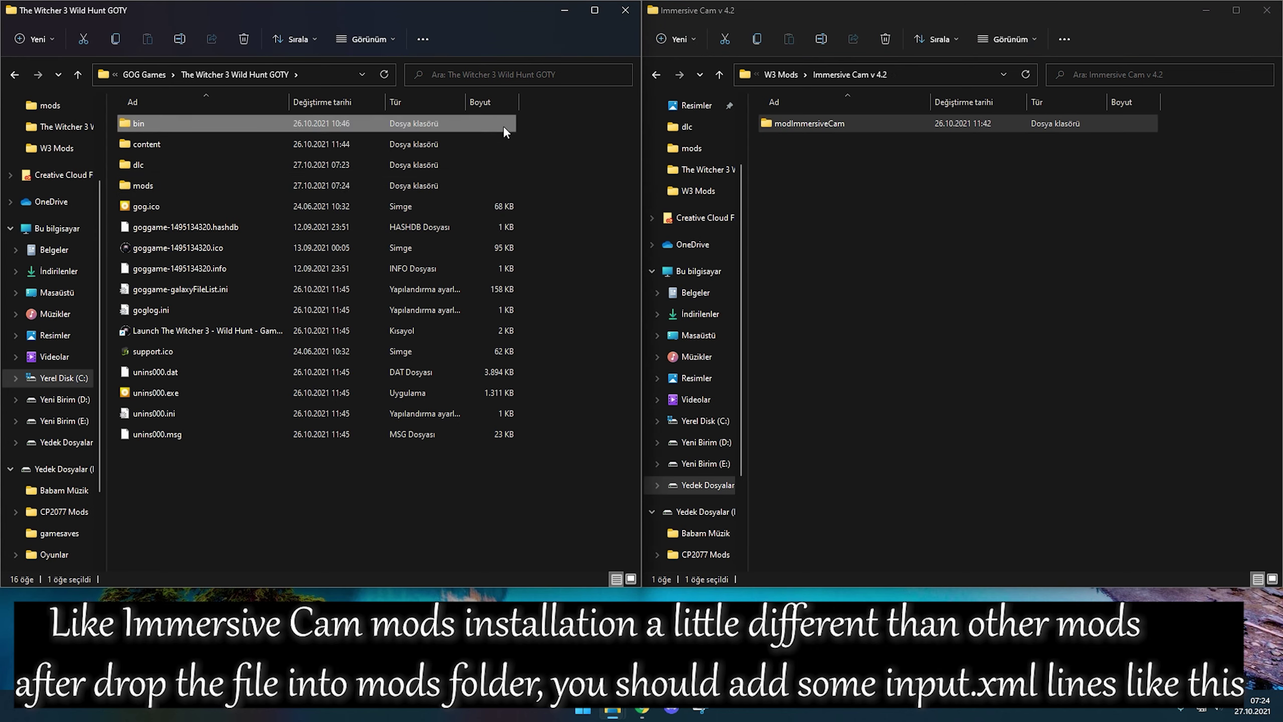
double_click(503, 125)
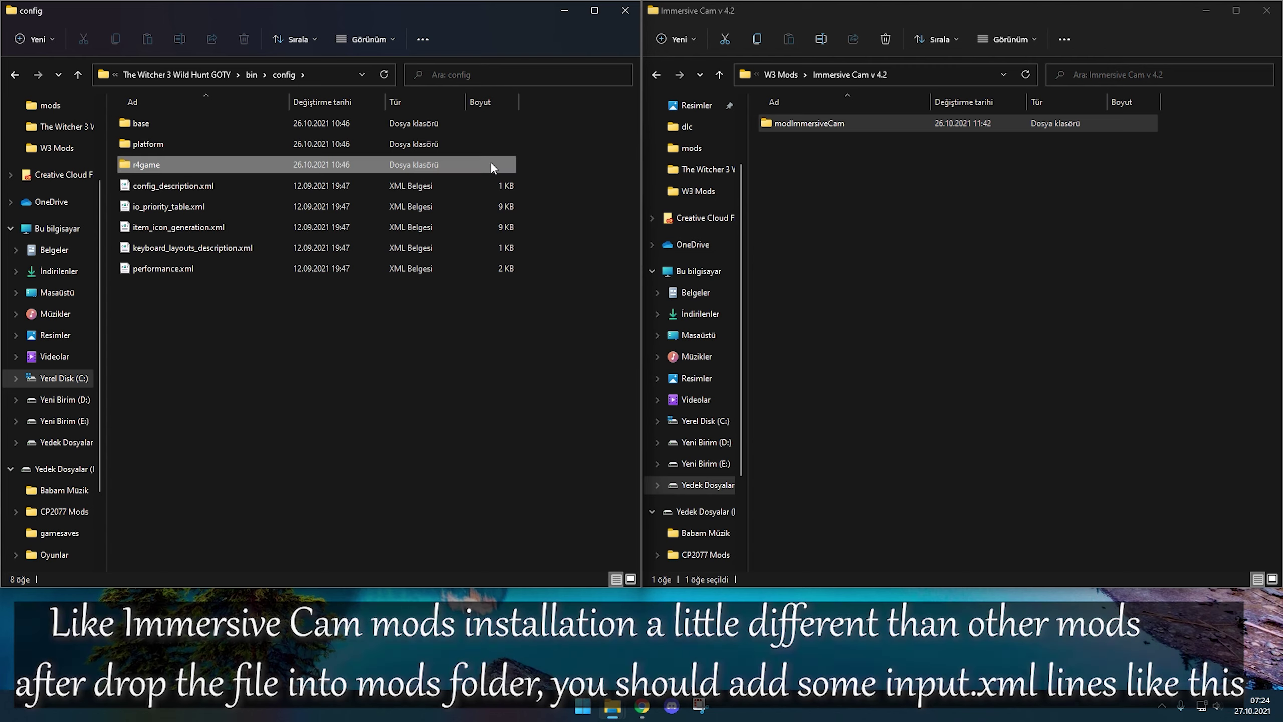
double_click(491, 162)
double_click(473, 139)
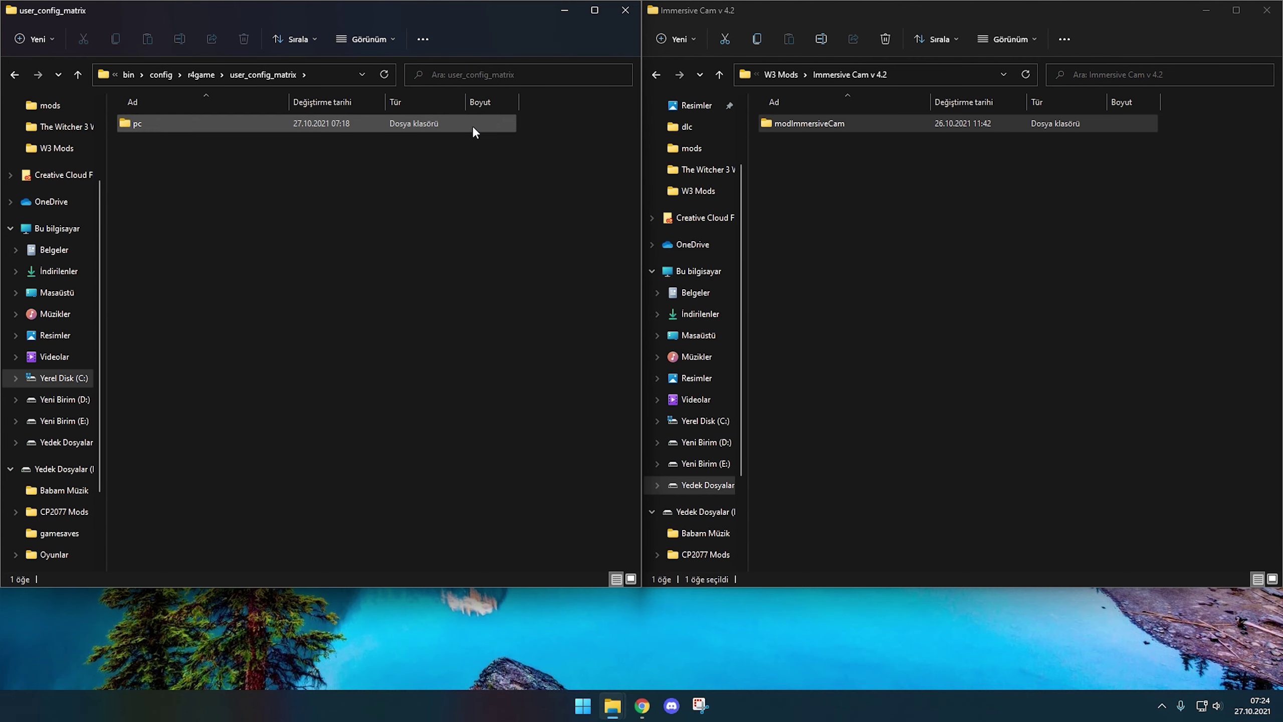
double_click(472, 126)
double_click(792, 124)
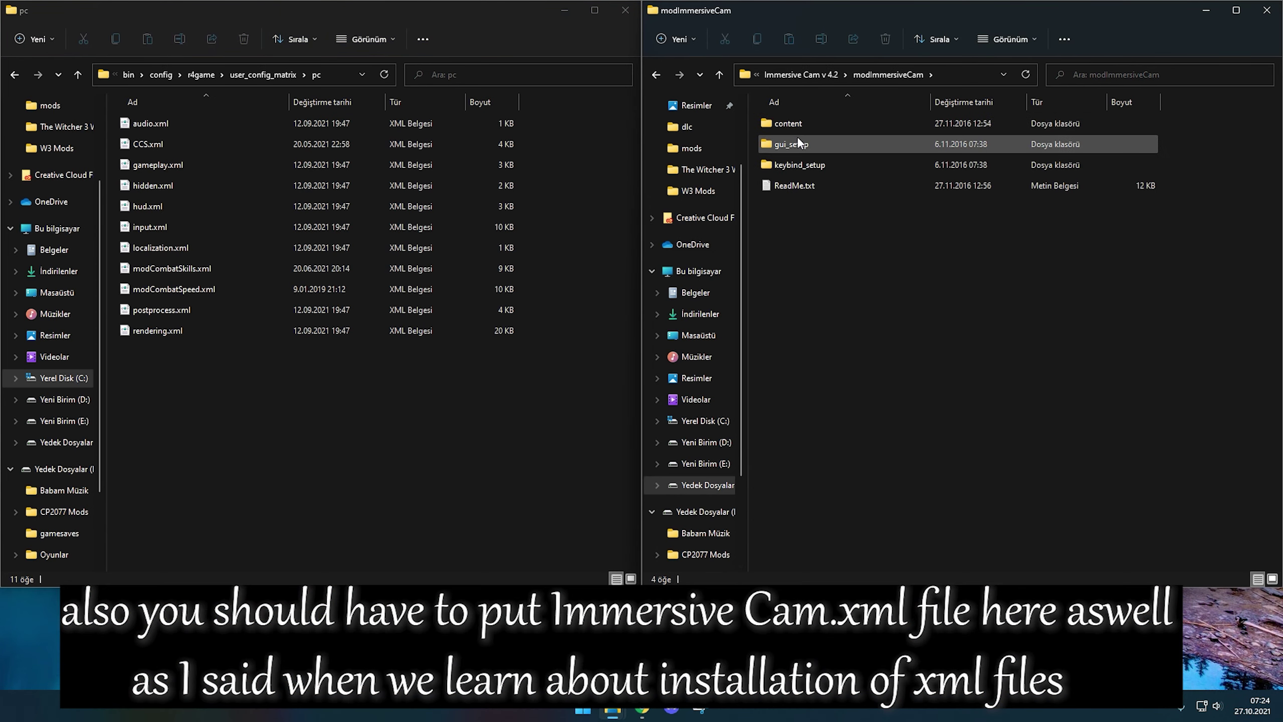
left_click_drag(797, 136, 580, 178)
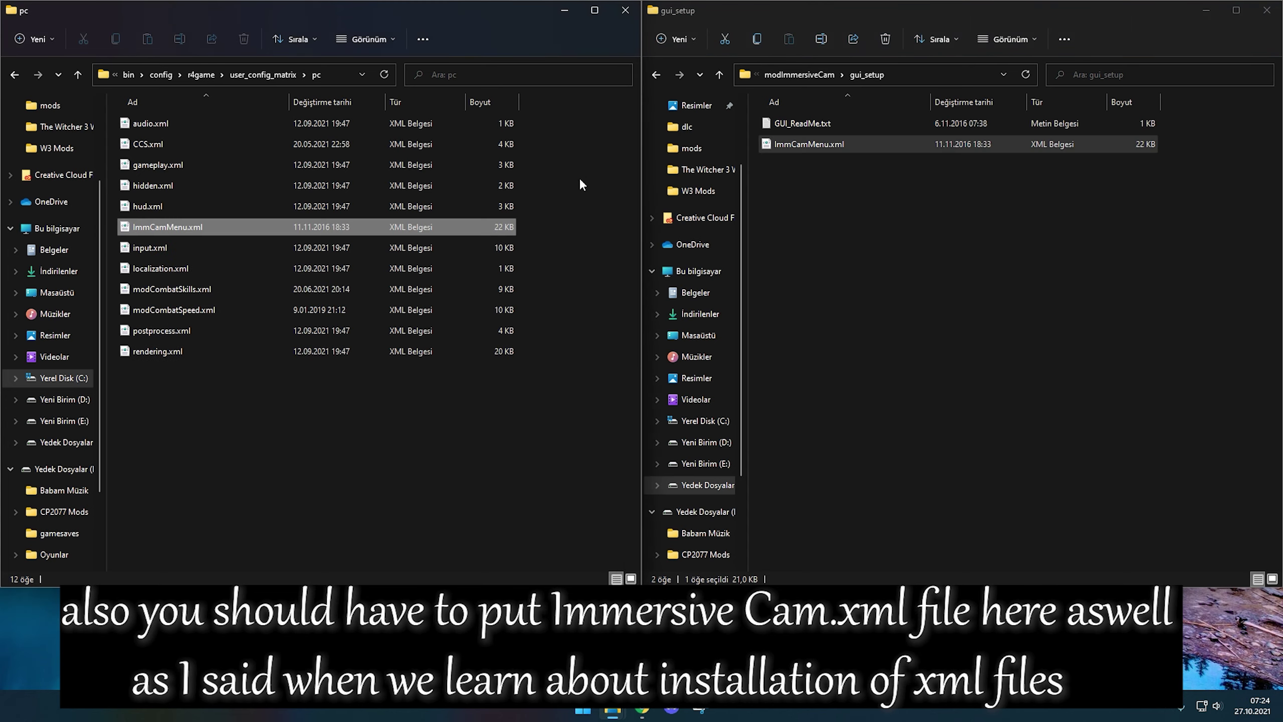
left_click(840, 157)
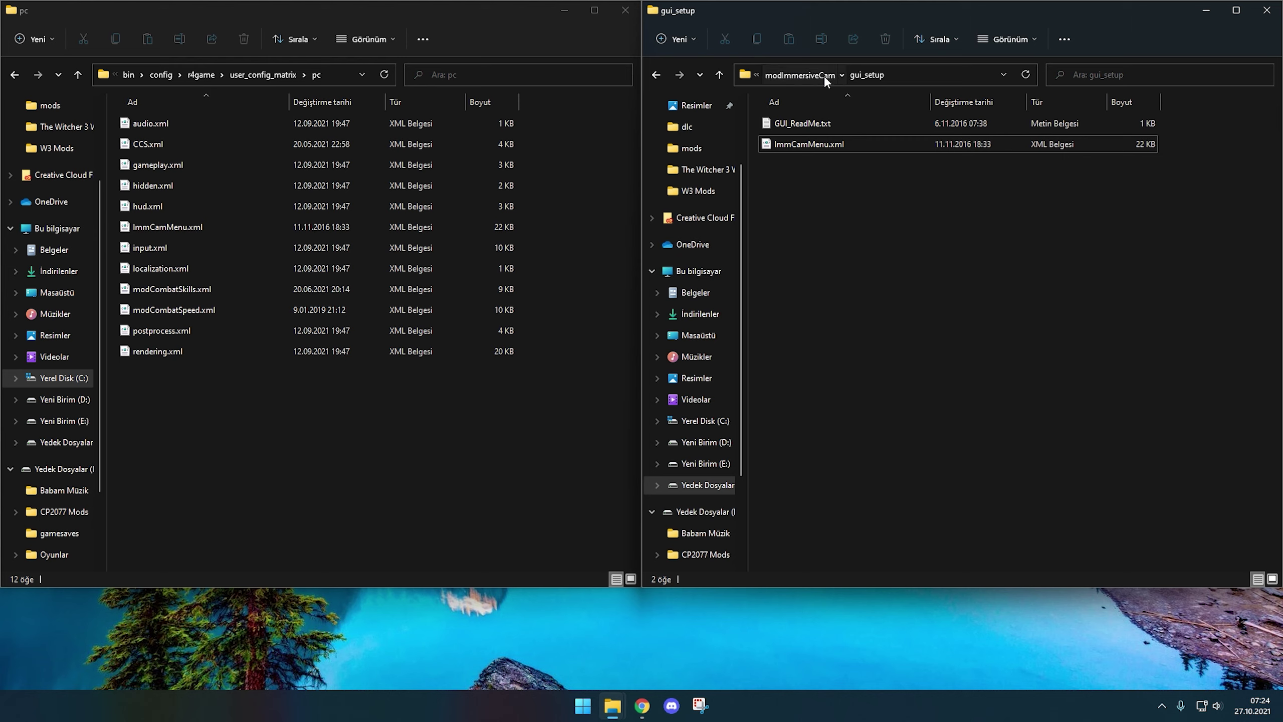
Step: Open input.xml from modImmersiveCam's keybind_setup folder in Notepad++ and close the other open files there
left_click(824, 75)
left_click(813, 162)
double_click(812, 162)
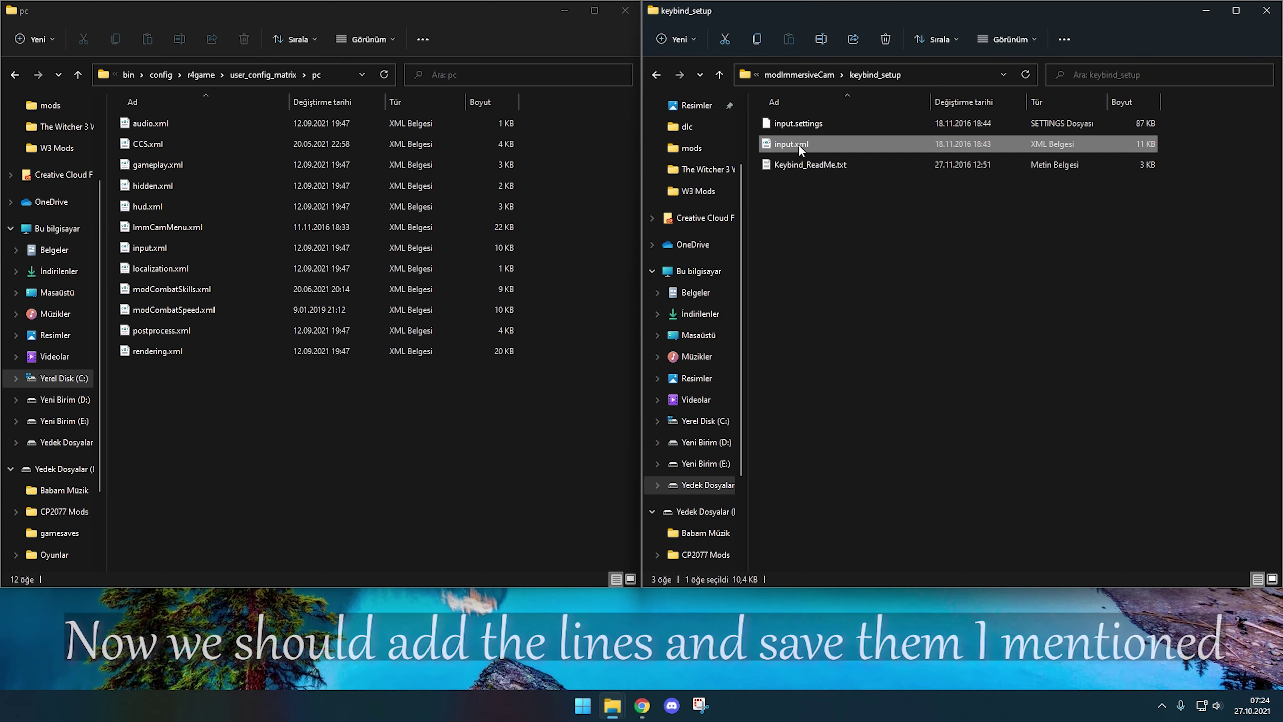
right_click(798, 146)
mouse_move(850, 210)
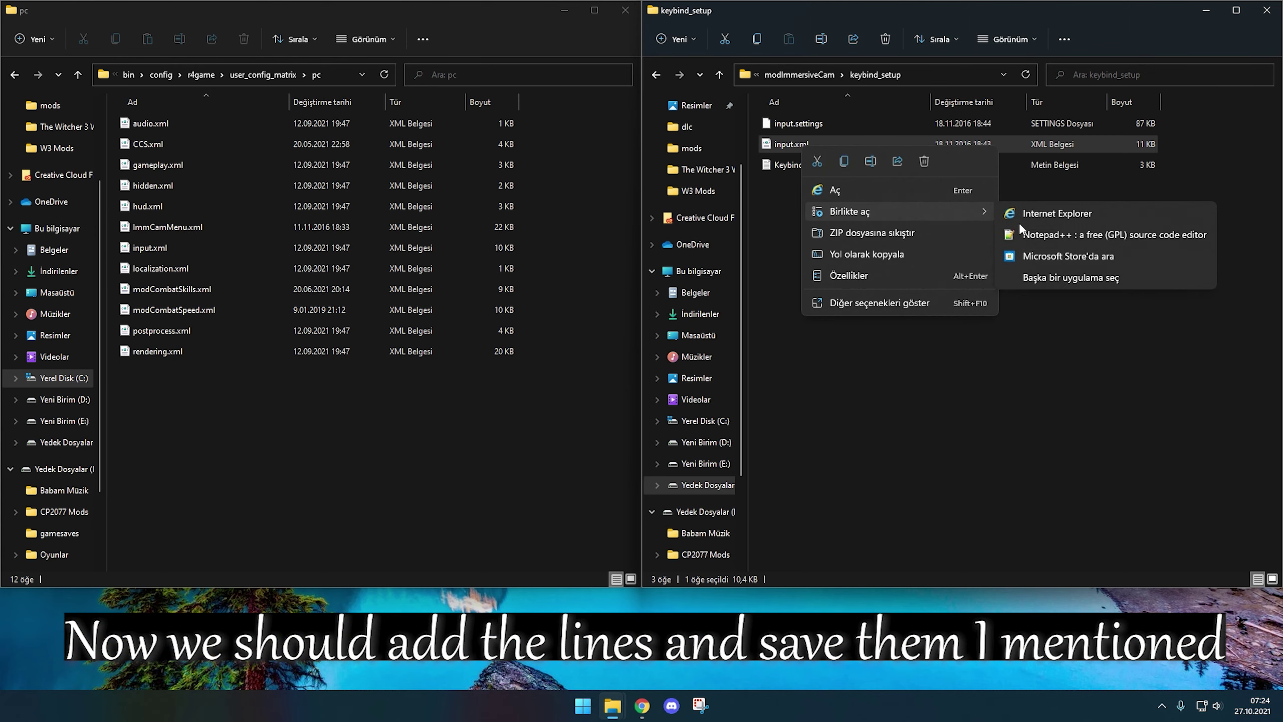
left_click(1037, 236)
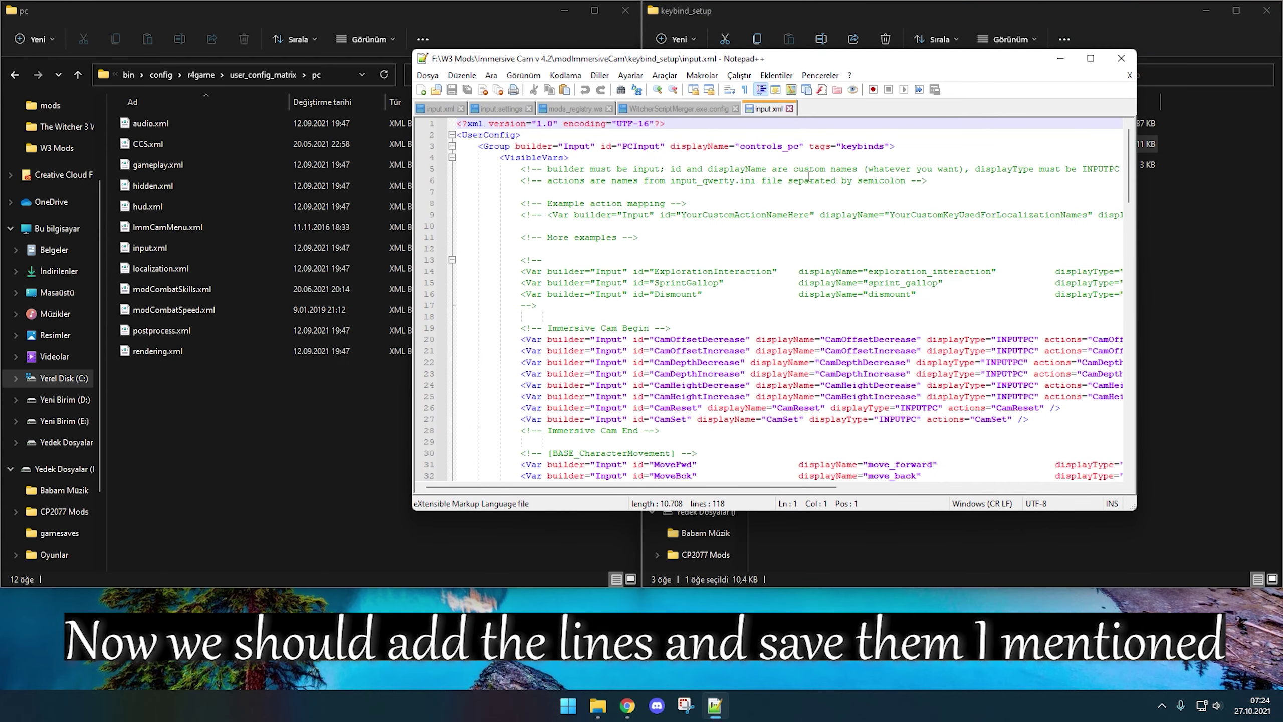
middle_click(584, 112)
middle_click(585, 112)
middle_click(503, 111)
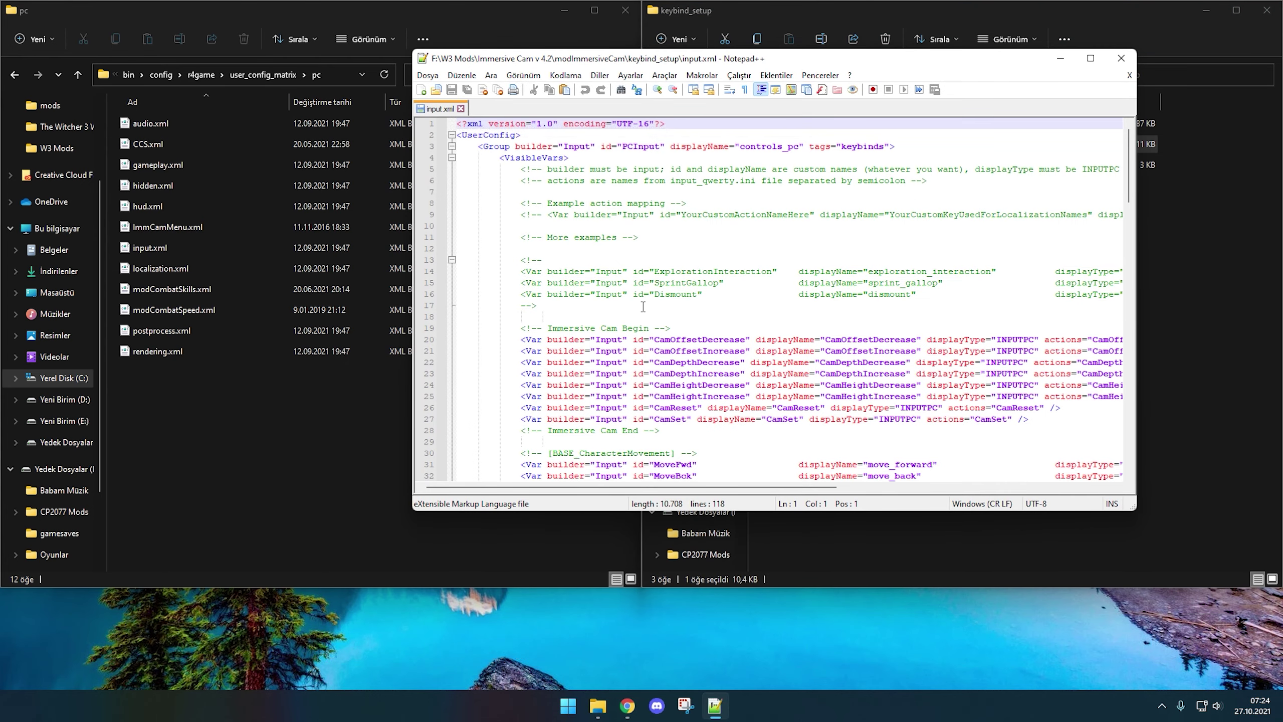
Step: Copy the lines from "Immersive Cam Begin" through "Immersive Cam End" in the mod's input.xml
left_click(674, 434)
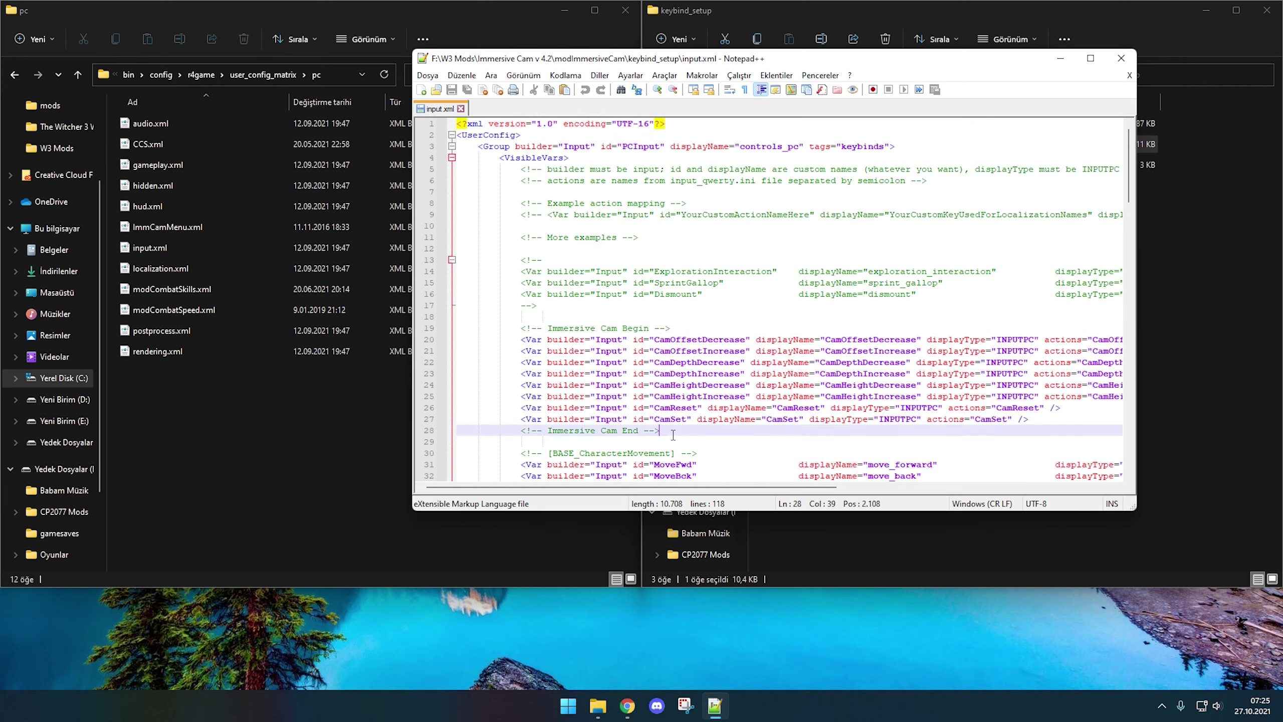
left_click(523, 332, "shift")
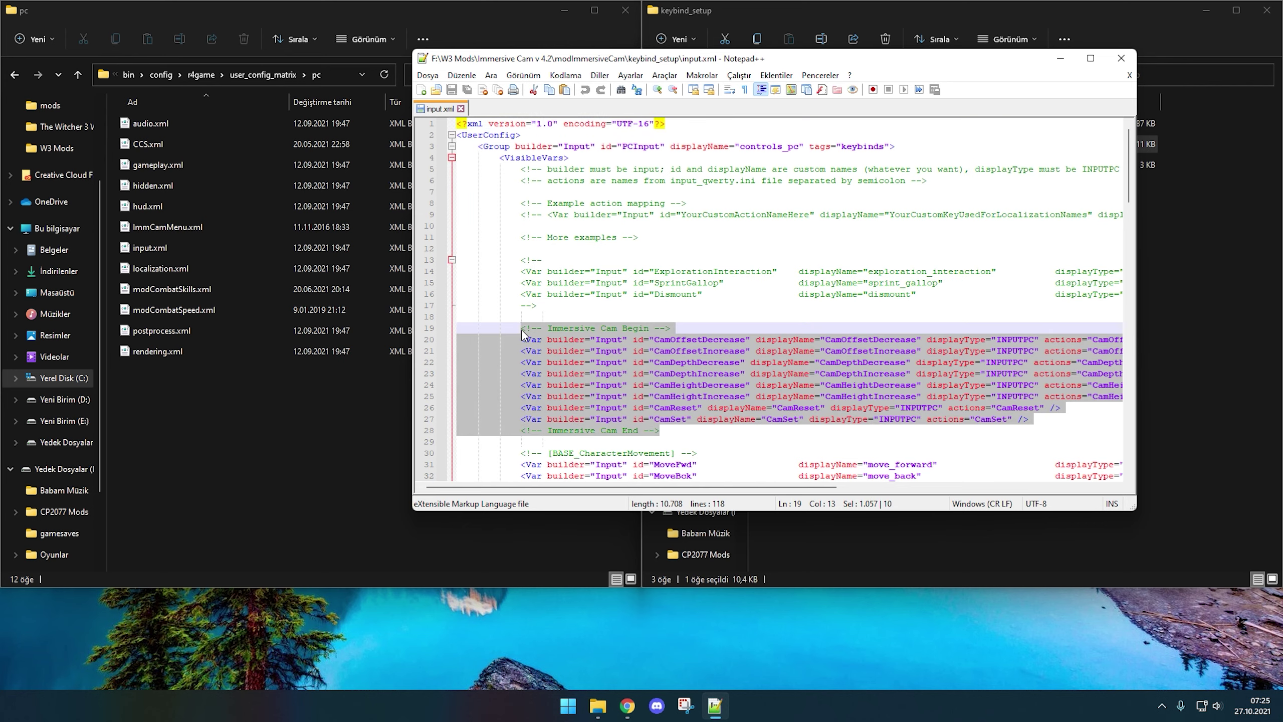
right_click(522, 334)
left_click(546, 351)
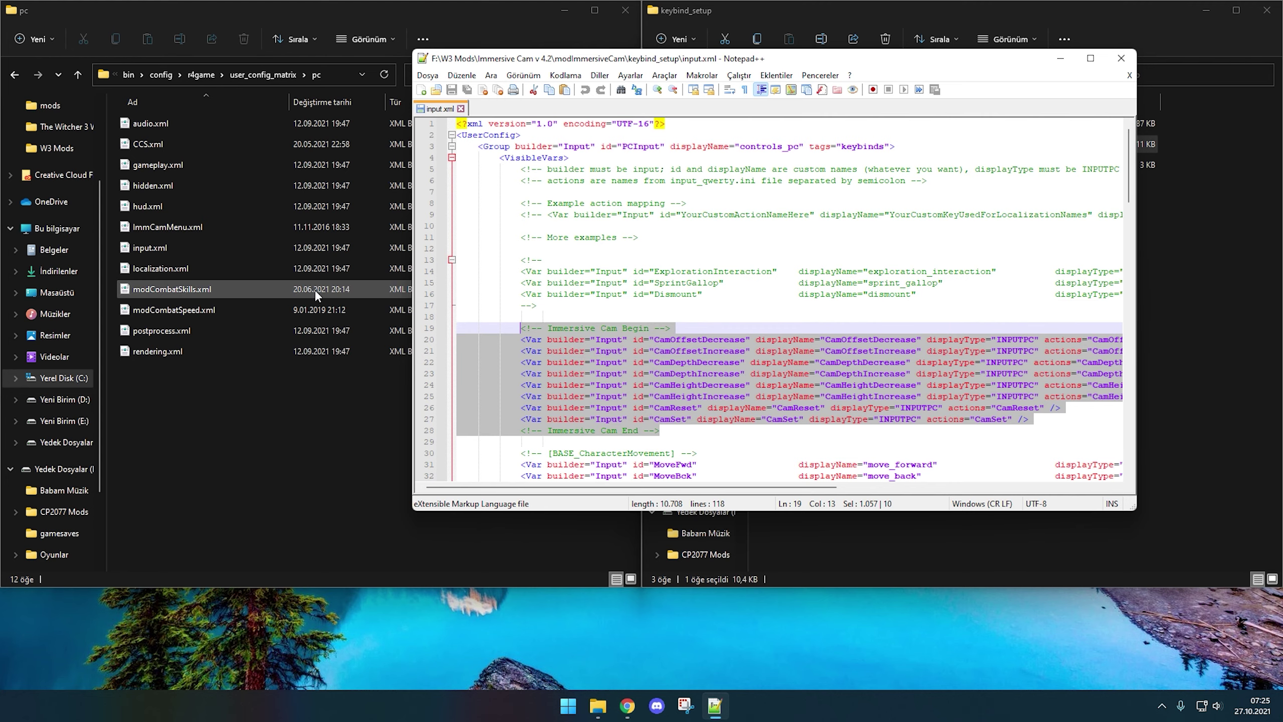
Step: Open the game's input.xml from the pc folder in Notepad++ and paste the Immersive Cam lines above the BASE_CharacterMovement section
right_click(150, 250)
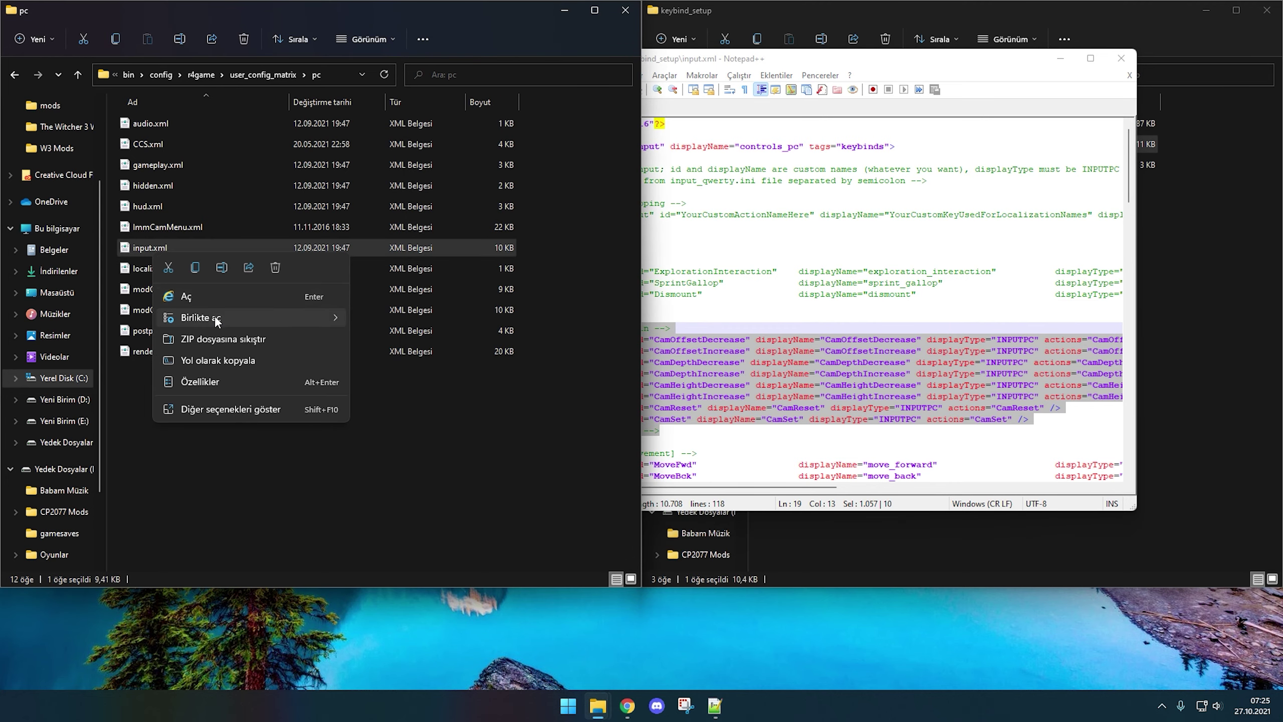
mouse_move(291, 325)
left_click(380, 347)
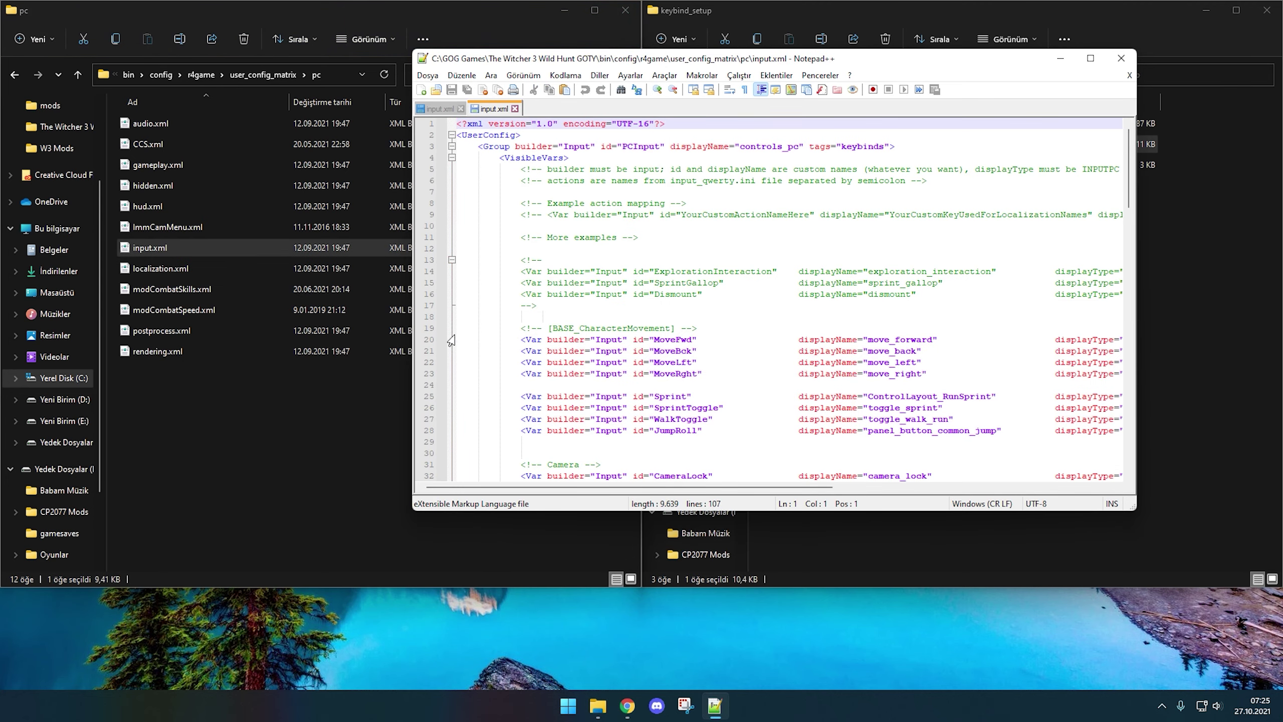
left_click(531, 323)
key("ctrl+v")
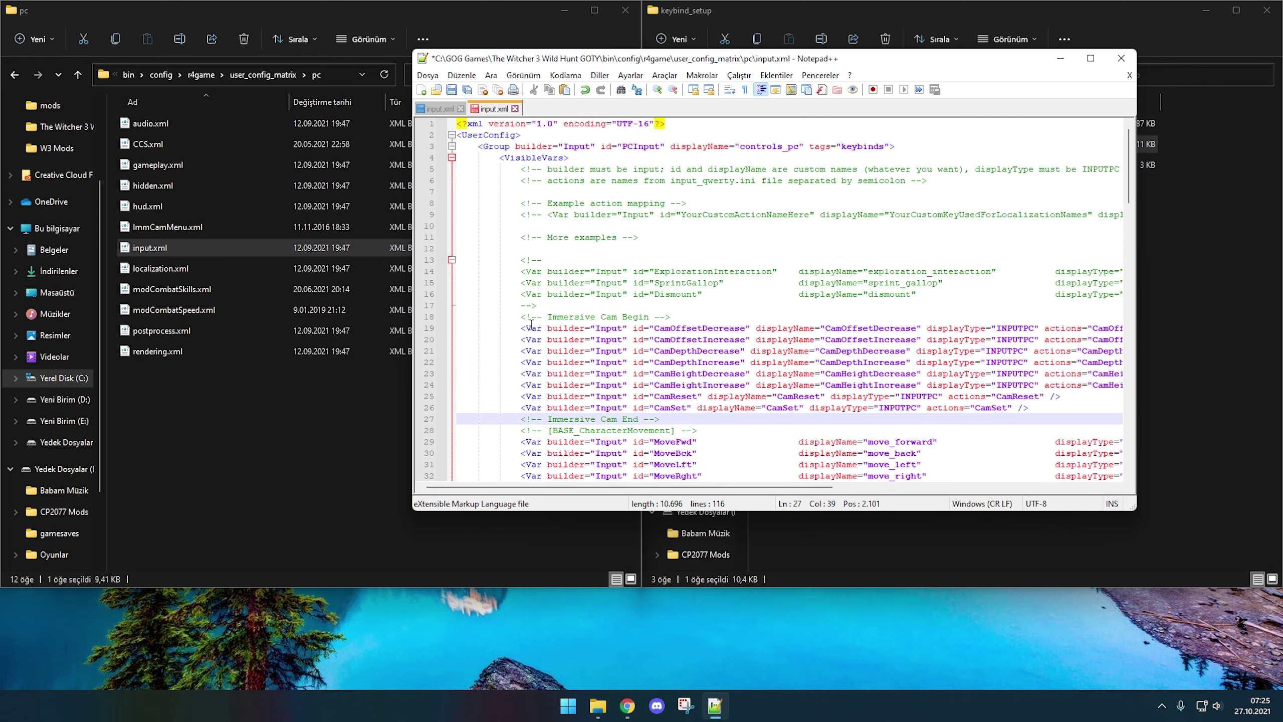
Step: Add blank lines above and below the pasted Immersive Cam block, and save and close the game's input.xml
key("Return")
left_click(559, 306)
key("Return")
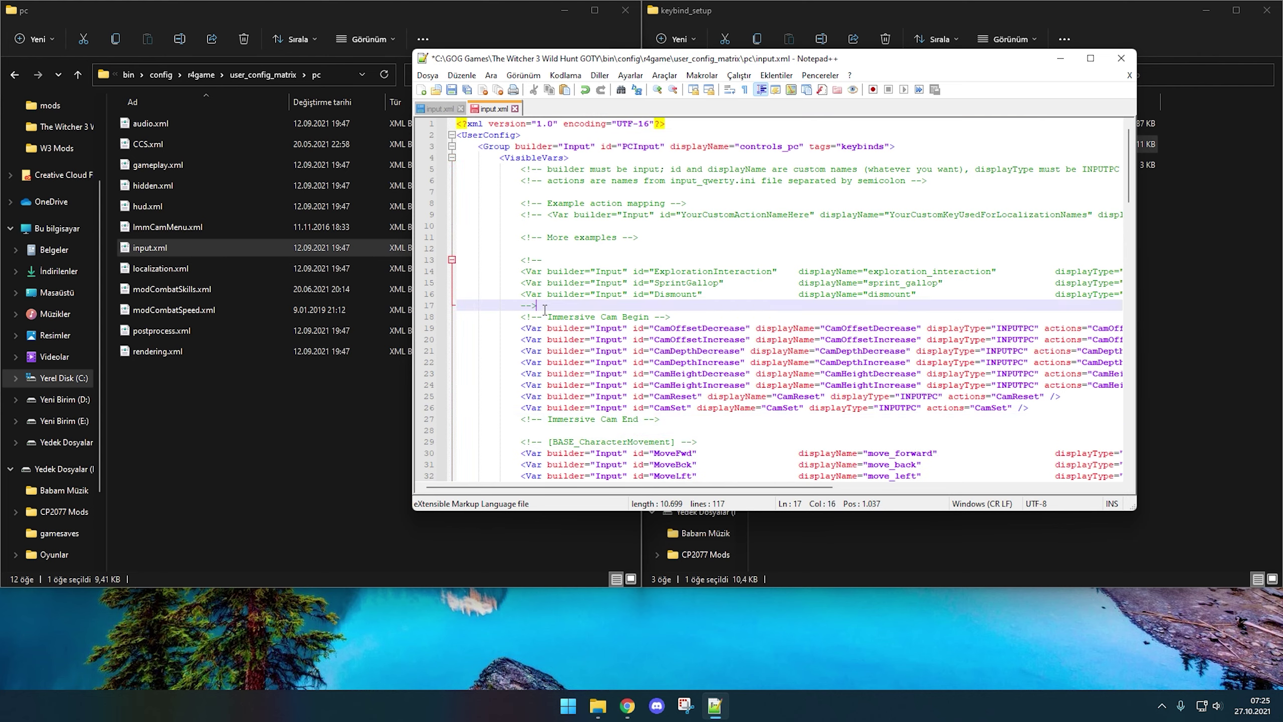
left_click(452, 90)
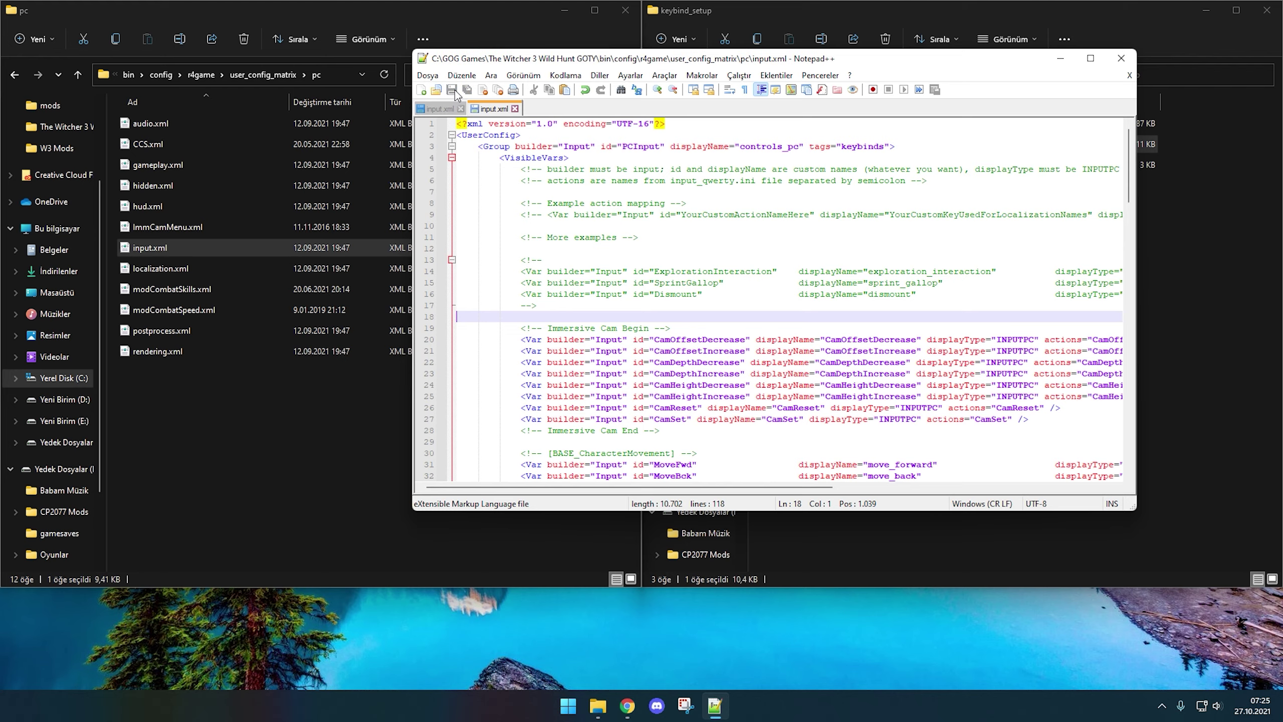
left_click(1120, 59)
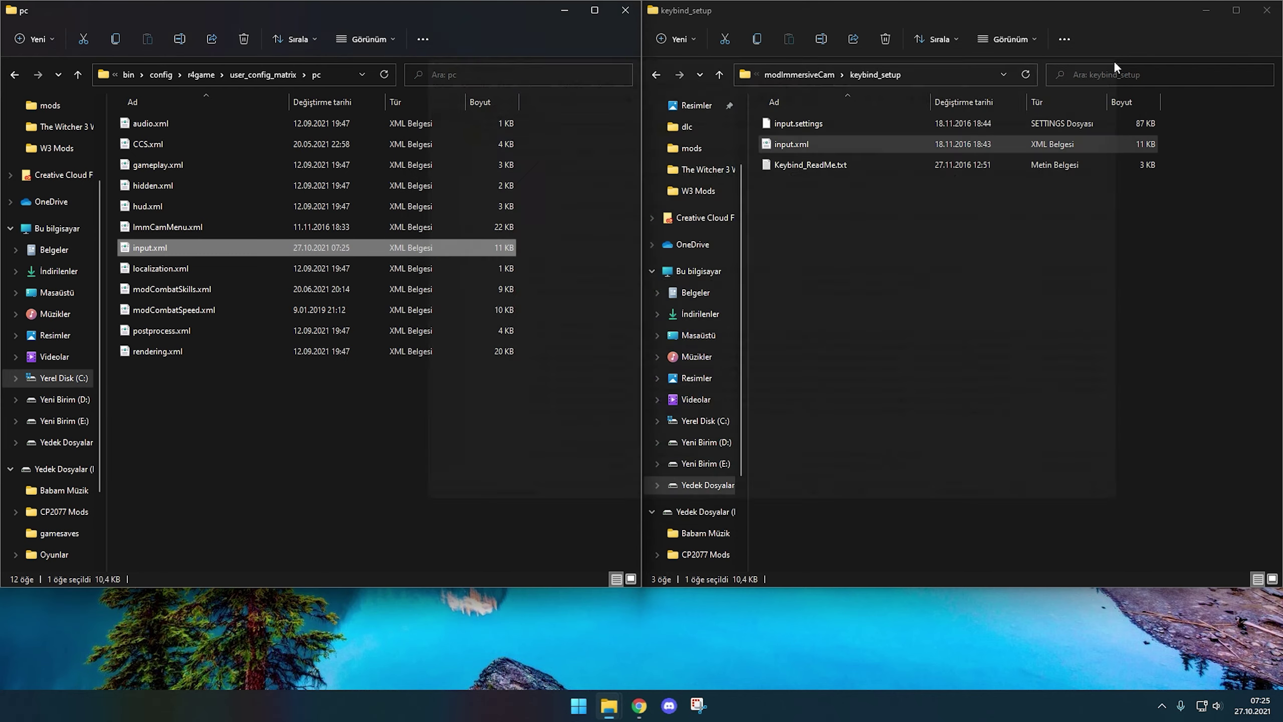
Step: Copy the keybind sections from [Exploration] through [Diving] out of Keybind_ReadMe.txt in keybind_setup, and close the file
left_click(956, 193)
double_click(846, 164)
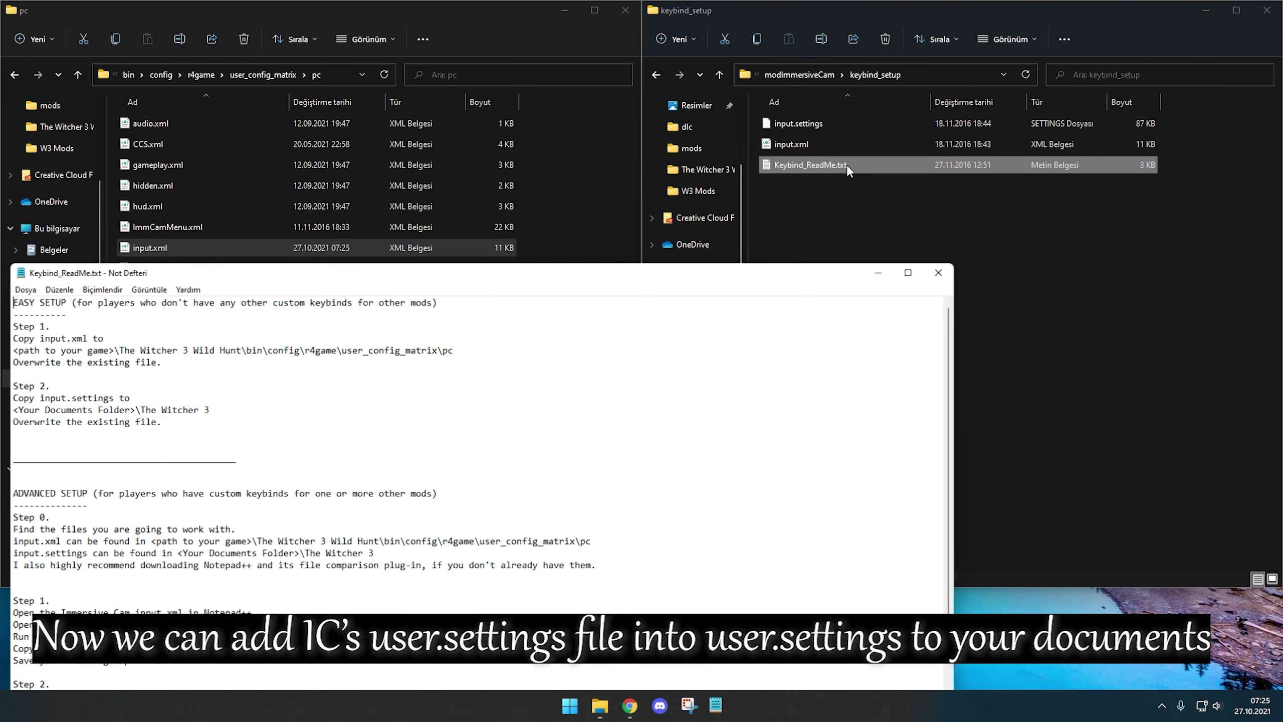
left_click_drag(548, 268, 849, 94)
scroll(460, 361, "down", 6)
scroll(460, 361, "down", 2)
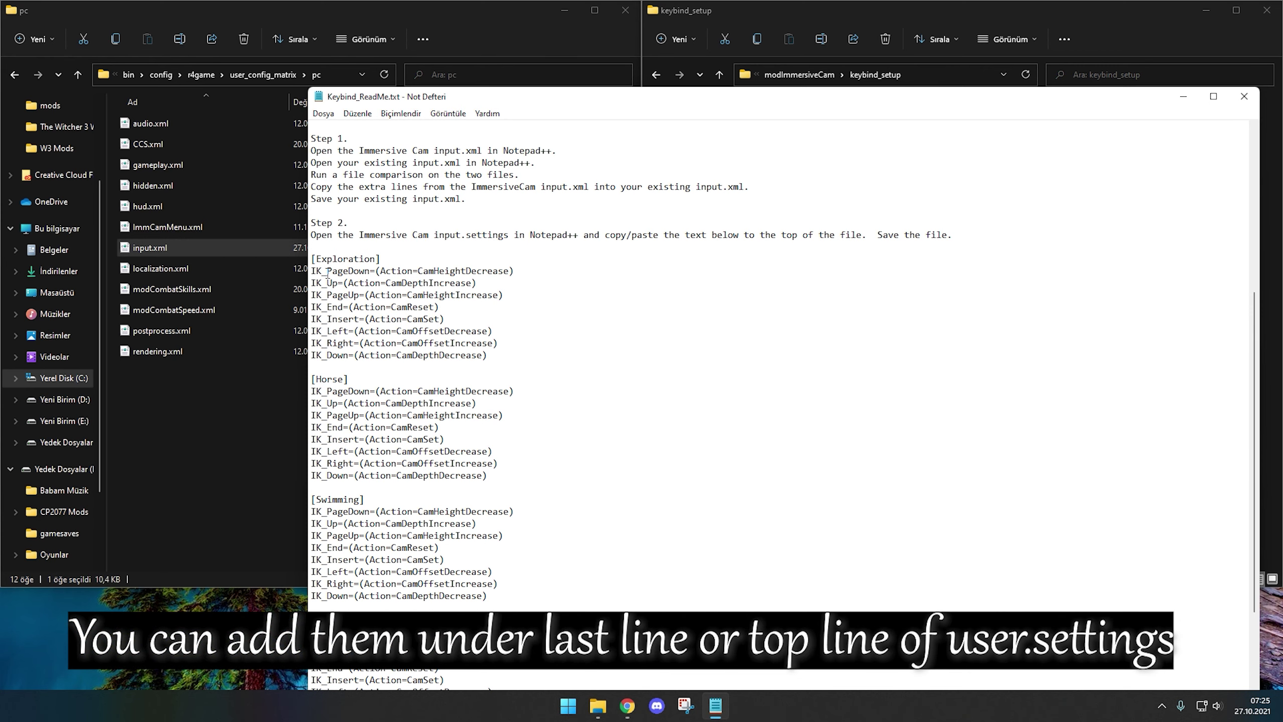
left_click_drag(322, 265, 561, 684)
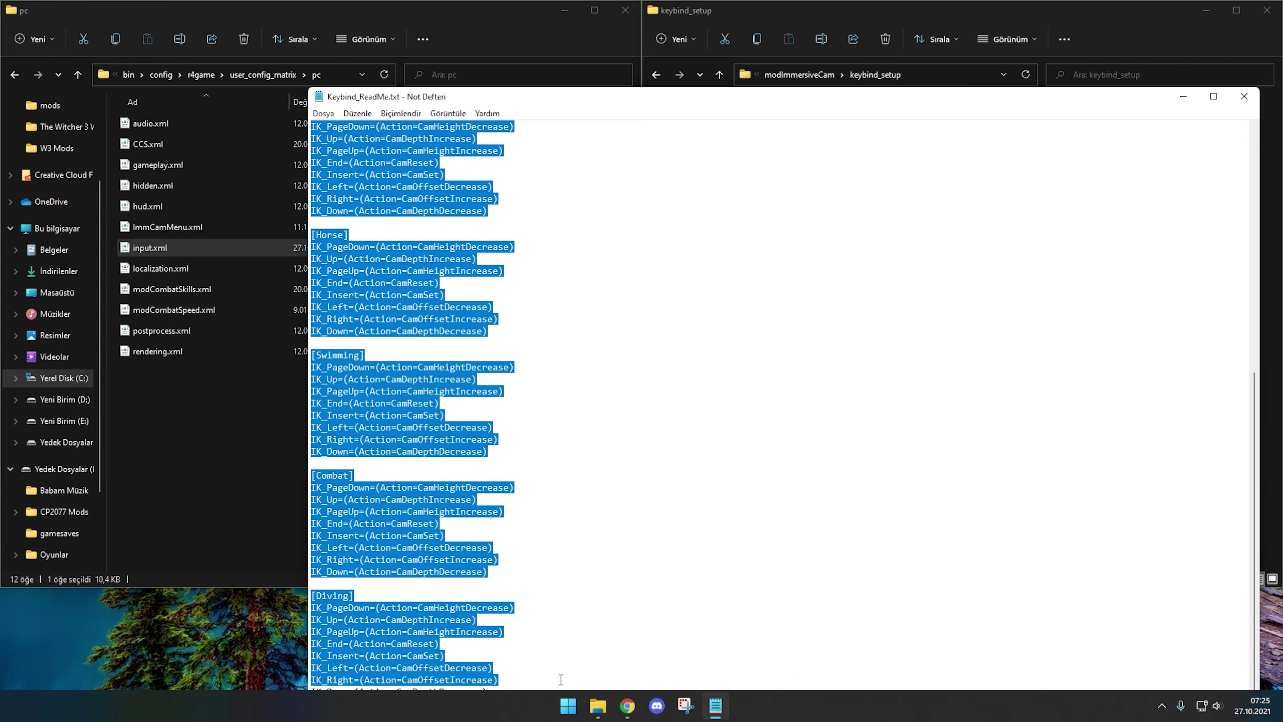
left_click_drag(502, 102, 519, 18)
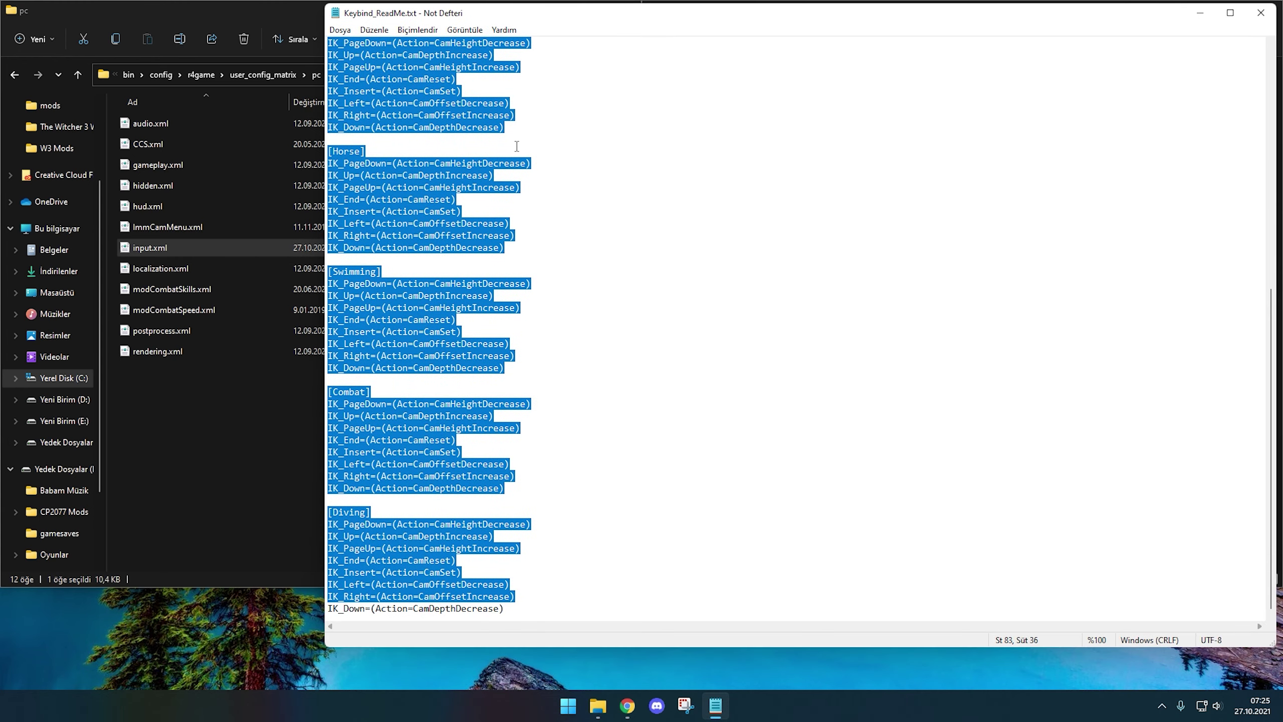
left_click_drag(511, 614, 329, 470)
right_click(329, 470)
left_click(399, 510)
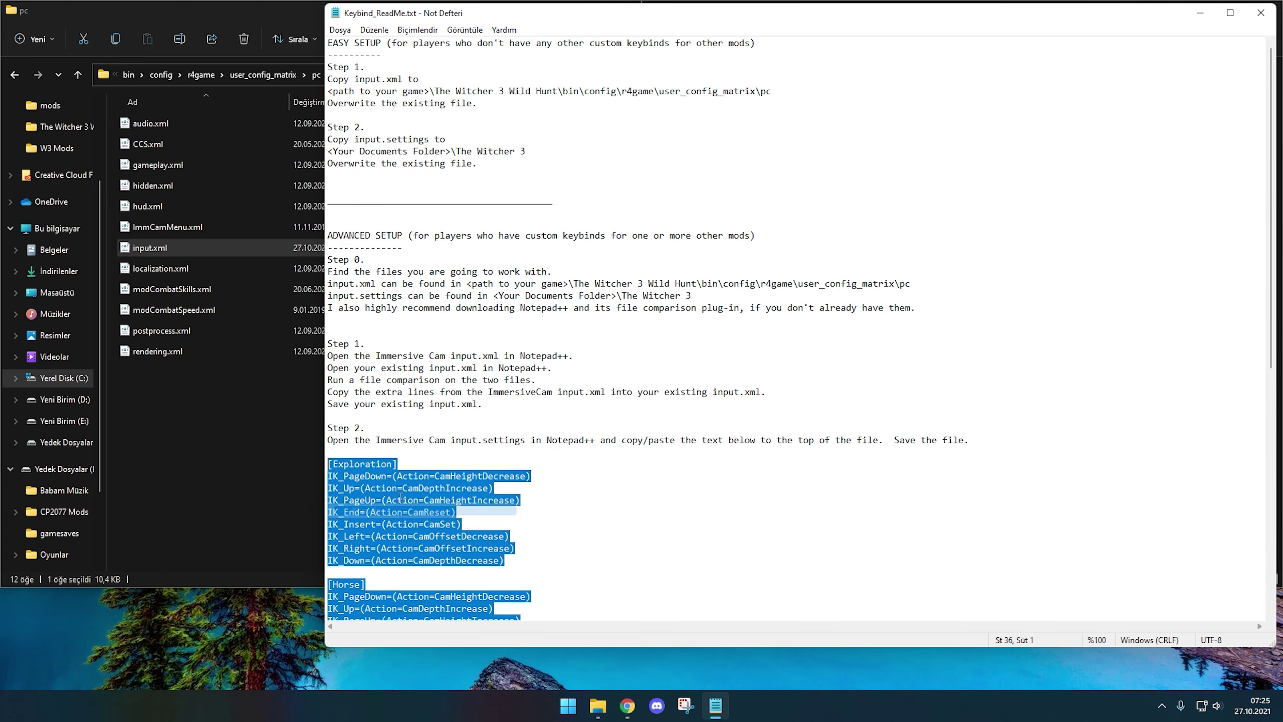
left_click(1257, 20)
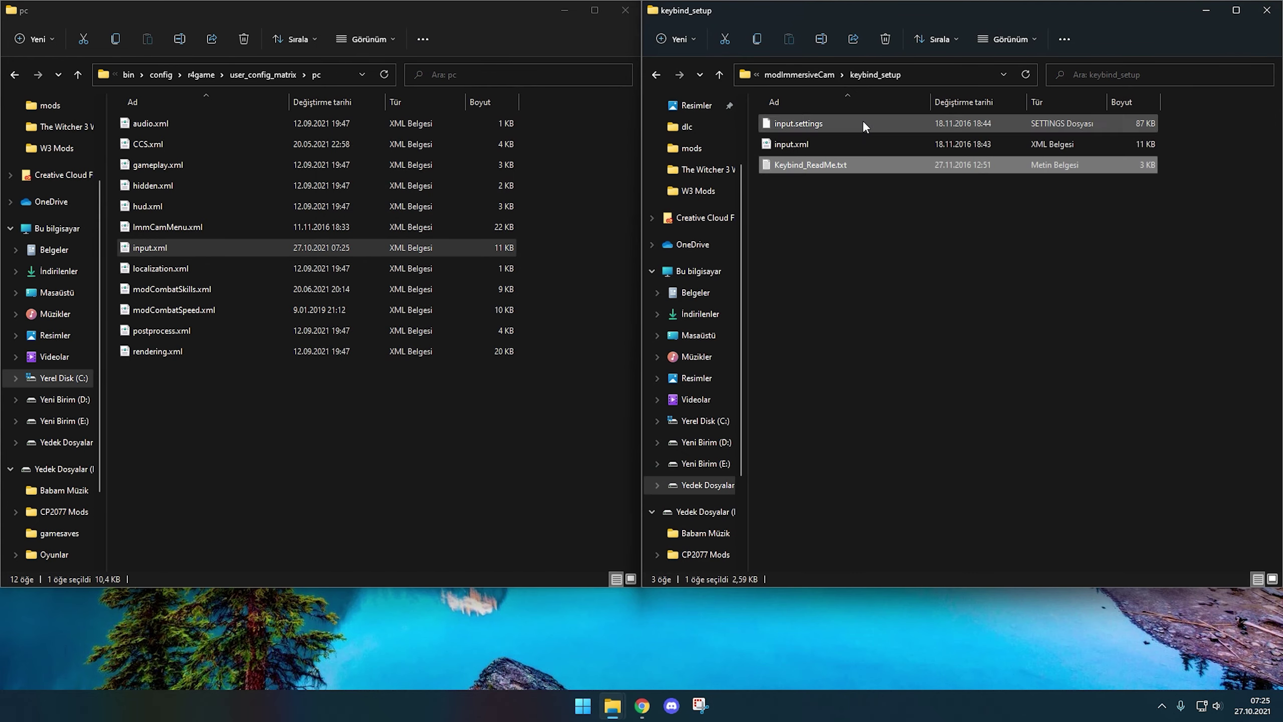
Step: Open input.settings from the The Witcher 3 folder in Documents with Notepad++
scroll(722, 141, "up", 2)
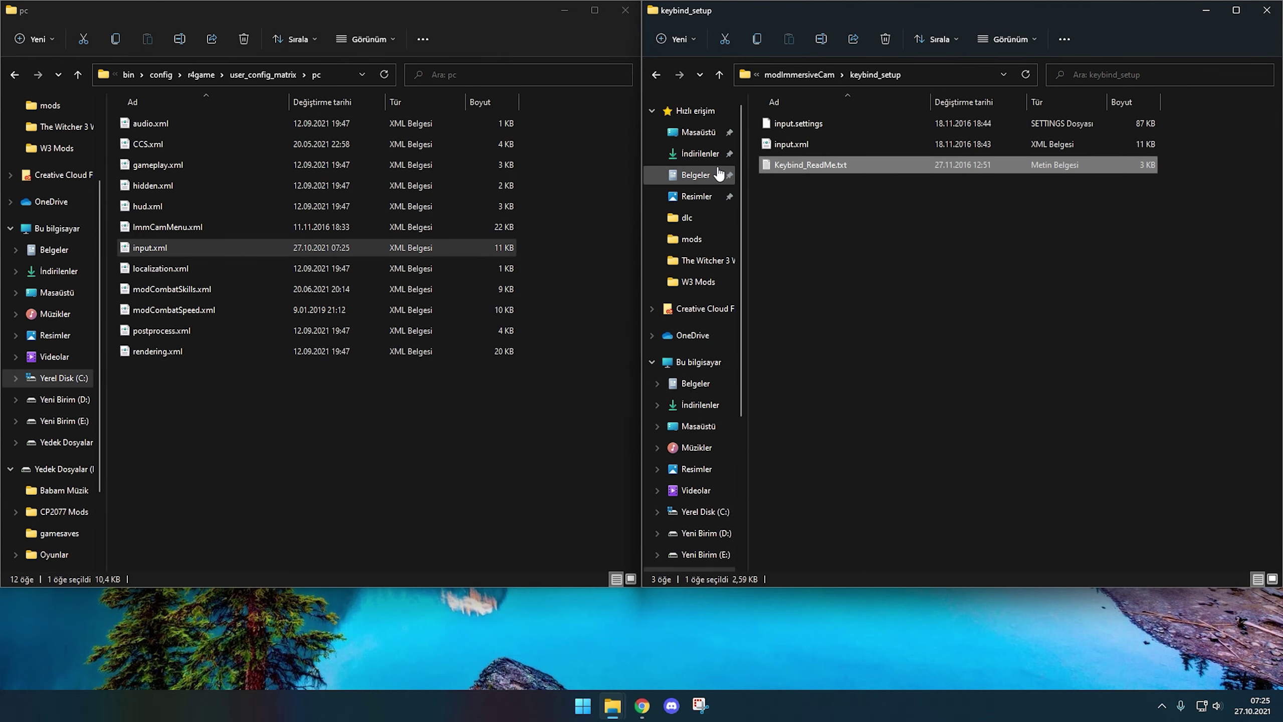
left_click(695, 174)
double_click(780, 186)
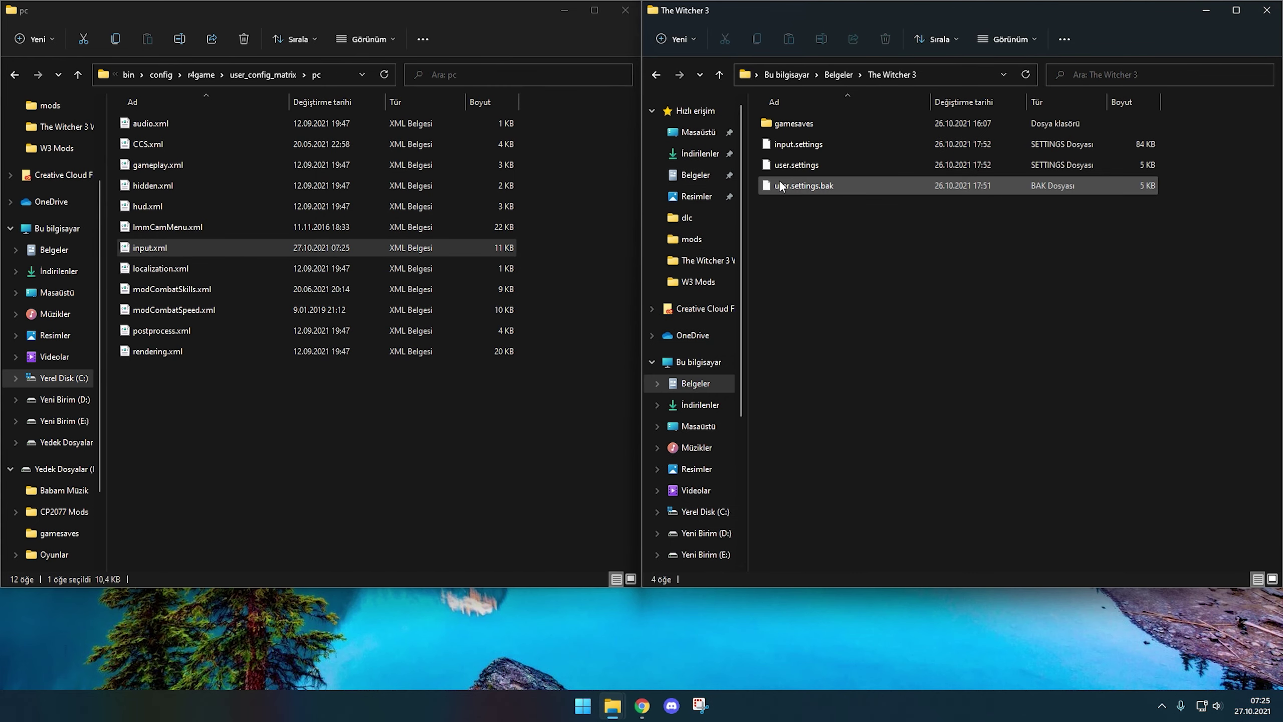
right_click(784, 148)
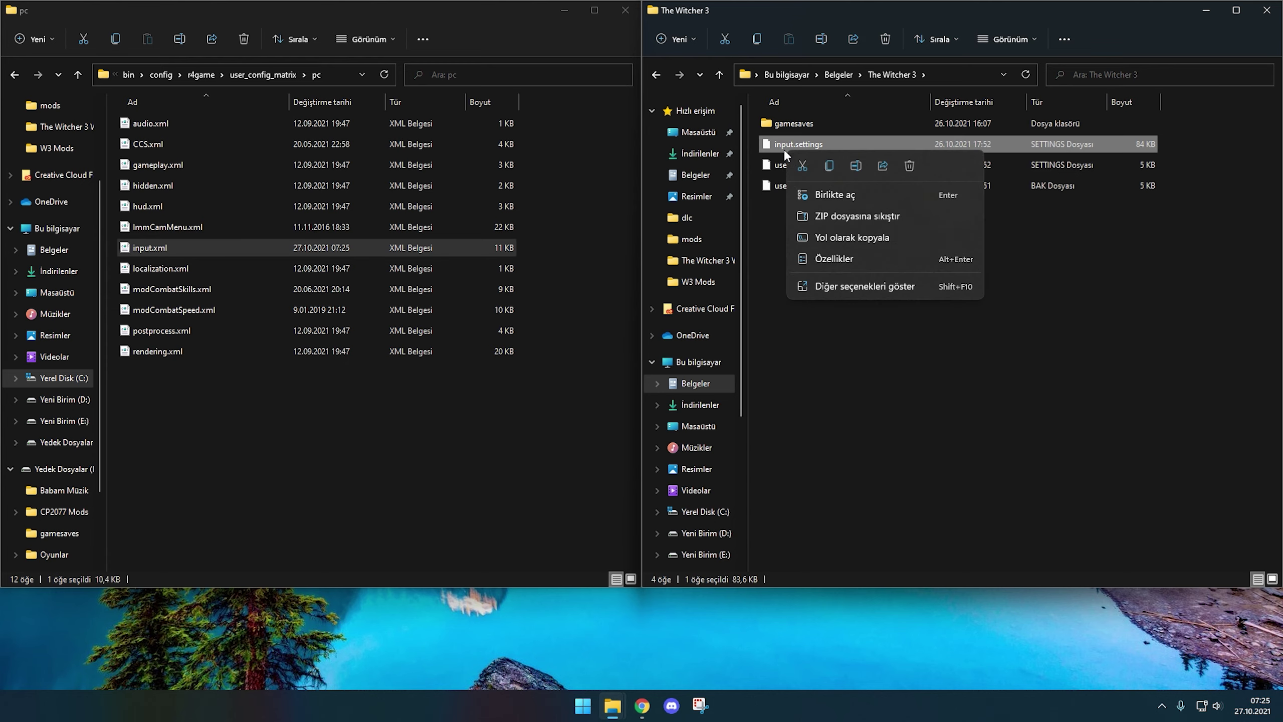
left_click(850, 284)
left_click(868, 306)
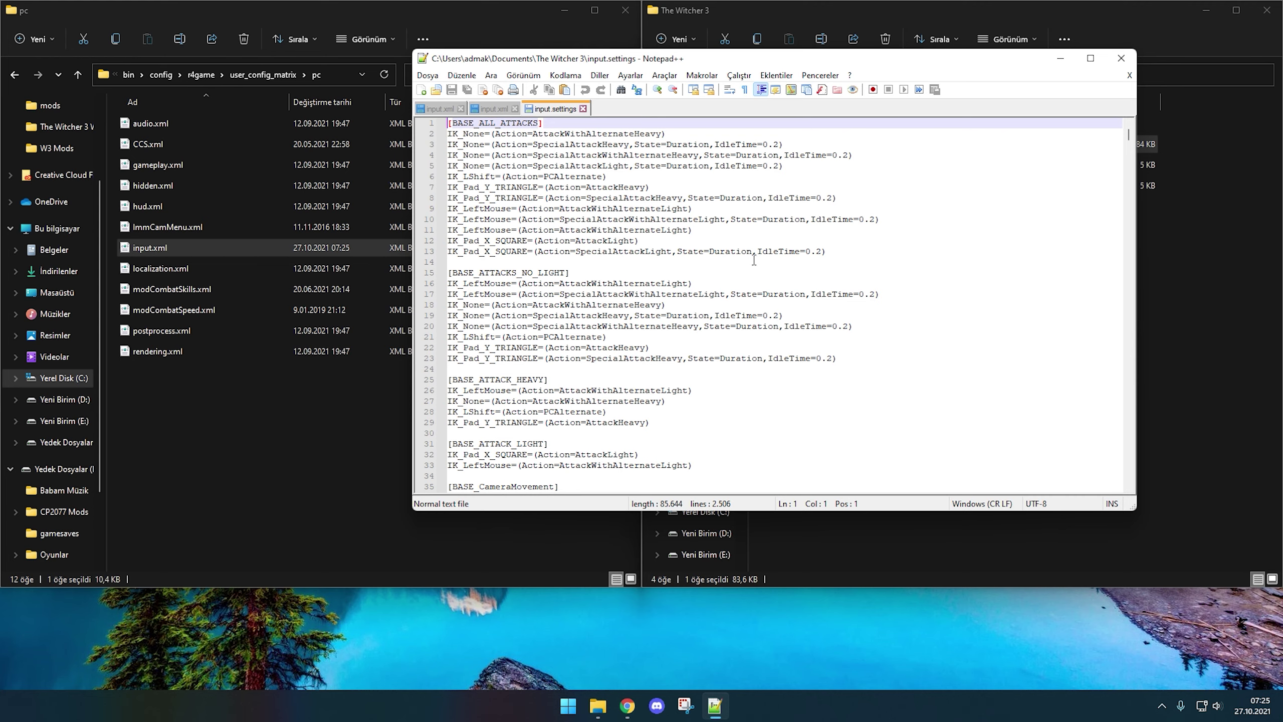
Step: Paste the keybind sections at the start of input.settings with a blank line before [BASE_ALL_ATTACKS], and save and close it
key("ctrl+v")
key("Return")
key("Return")
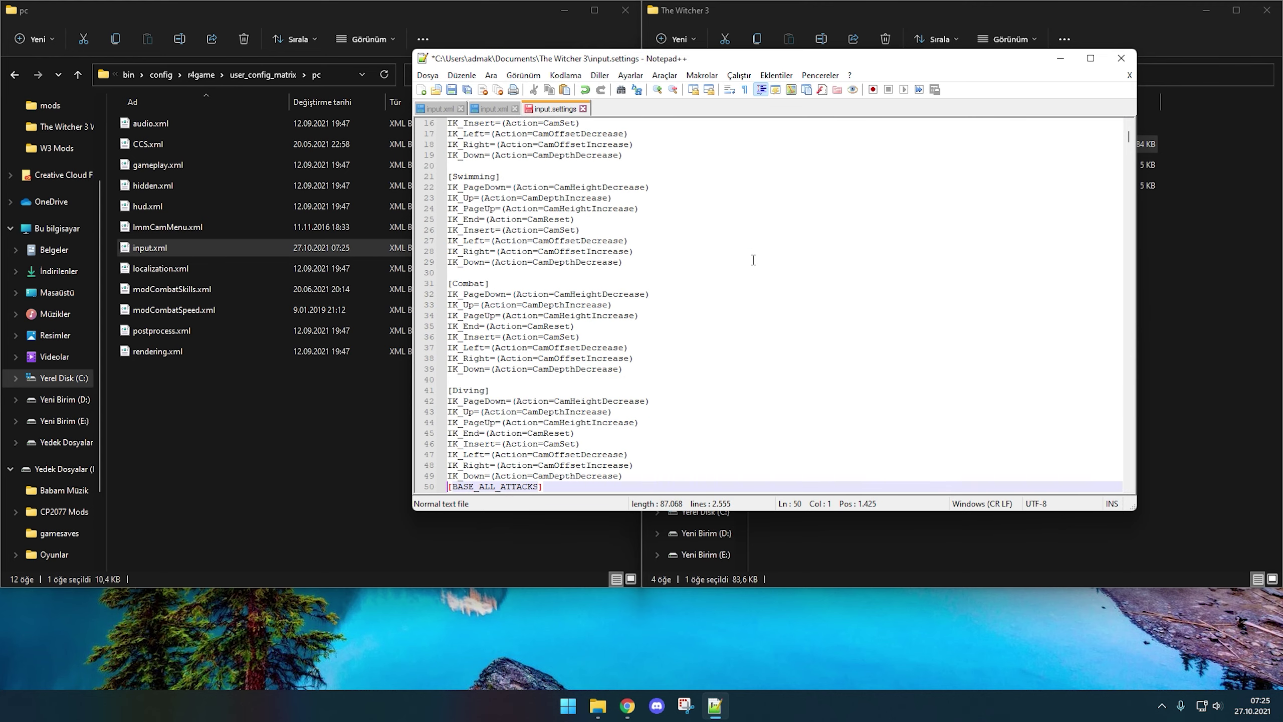
key("ctrl+s")
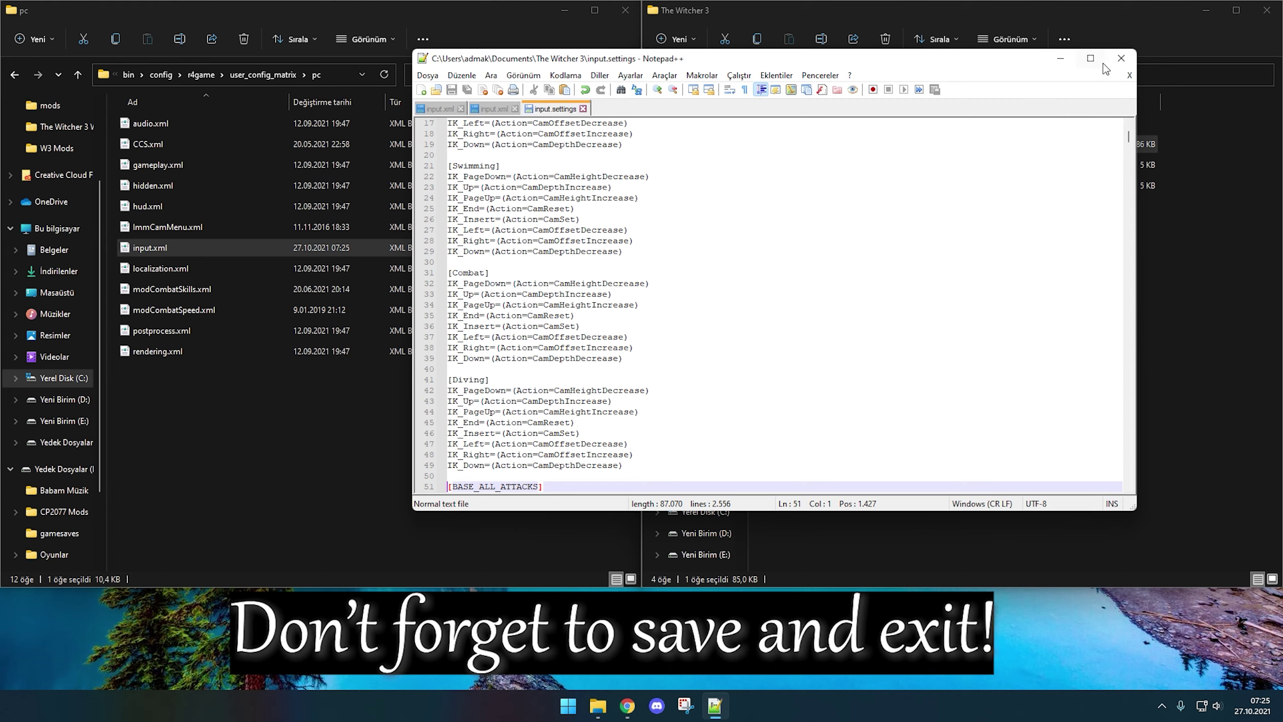
left_click(1120, 59)
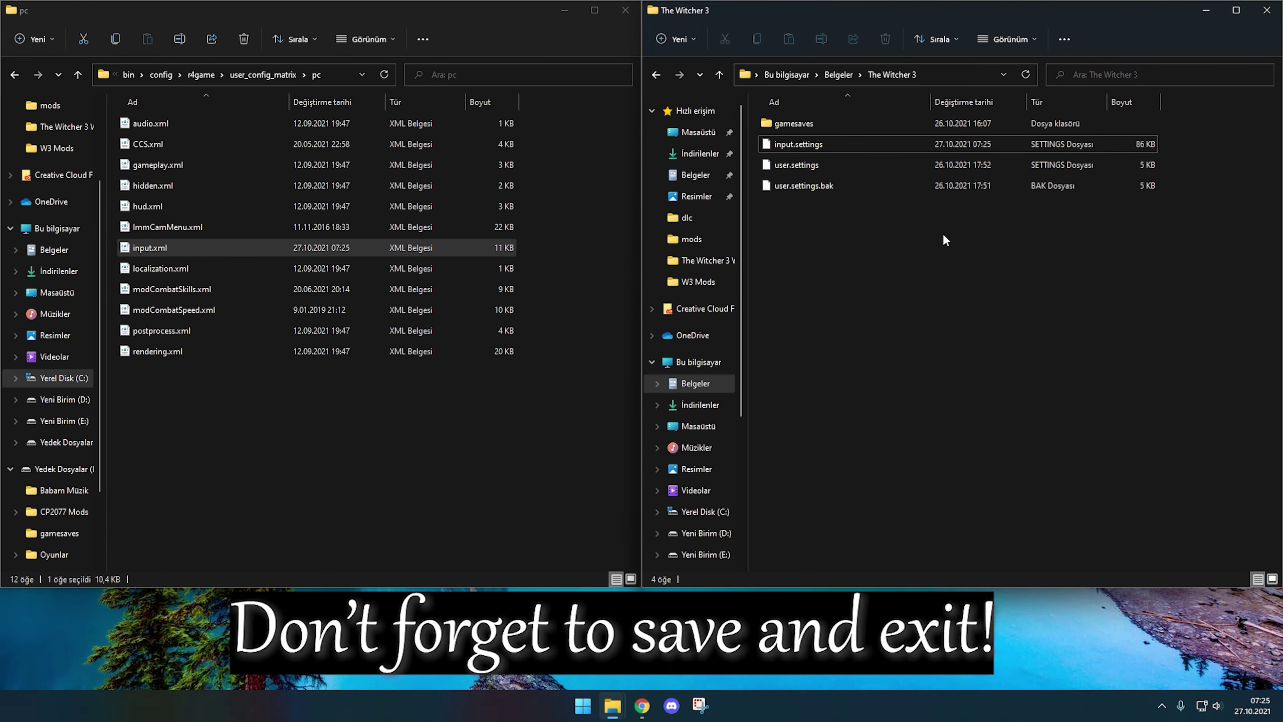
Step: Return to the W3 Mods folder and open the Witcher Script Merger v0.6.5 folder
key("alt+Left")
key("alt+Left")
key("alt+Left")
key("Up")
key("Return")
key("alt+Left")
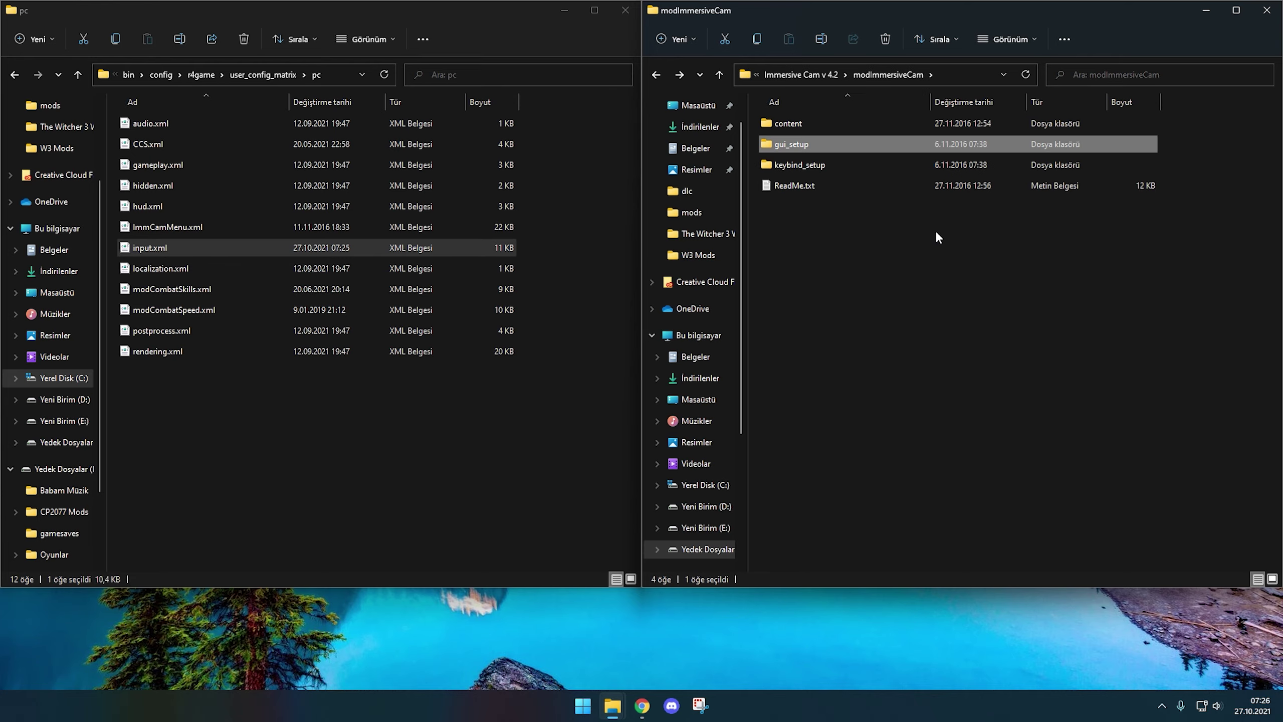
key("alt+Up")
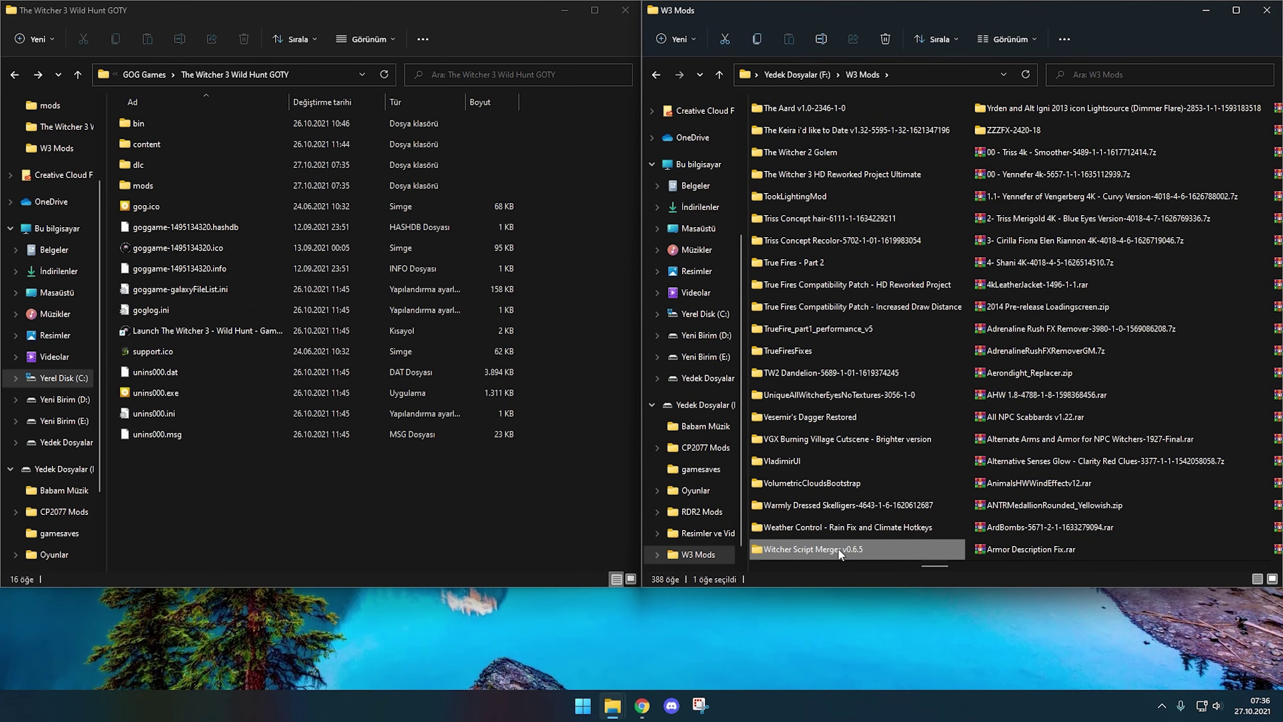
double_click(838, 549)
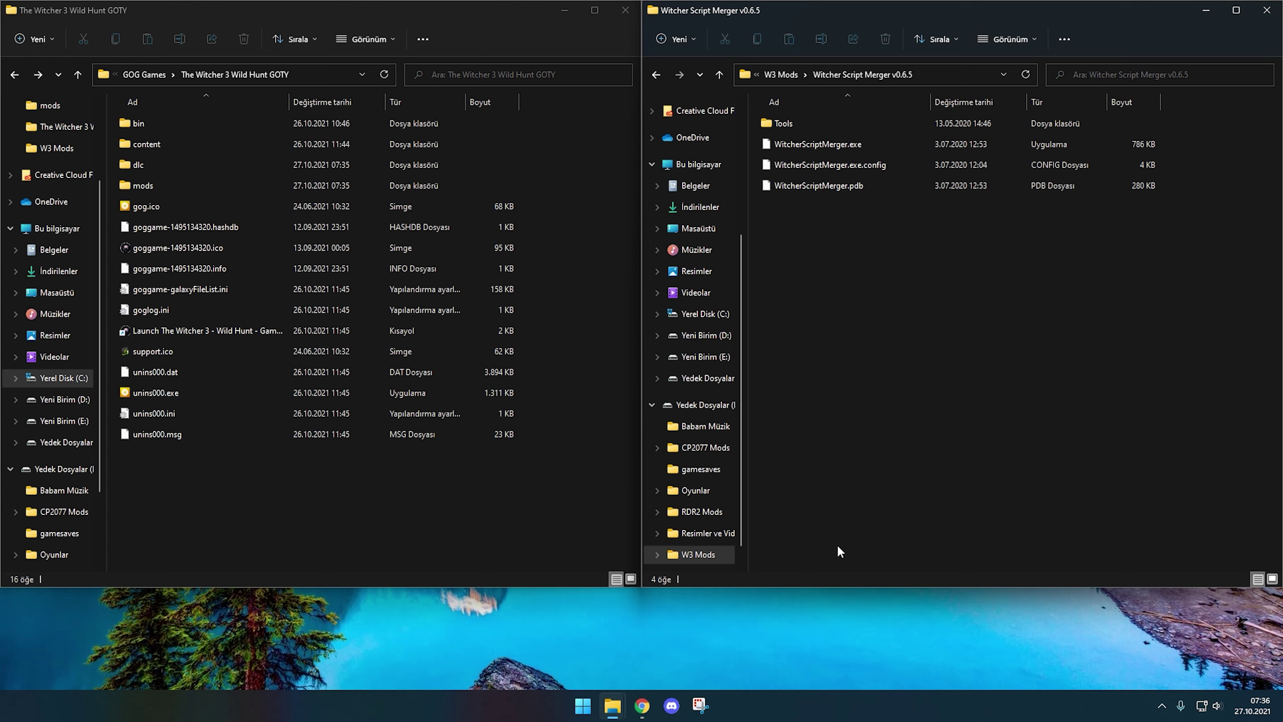
Step: Open WitcherScriptMerger.exe.config in Notepad++ and shrink its window so the game folder is visible beside it
left_click(815, 168)
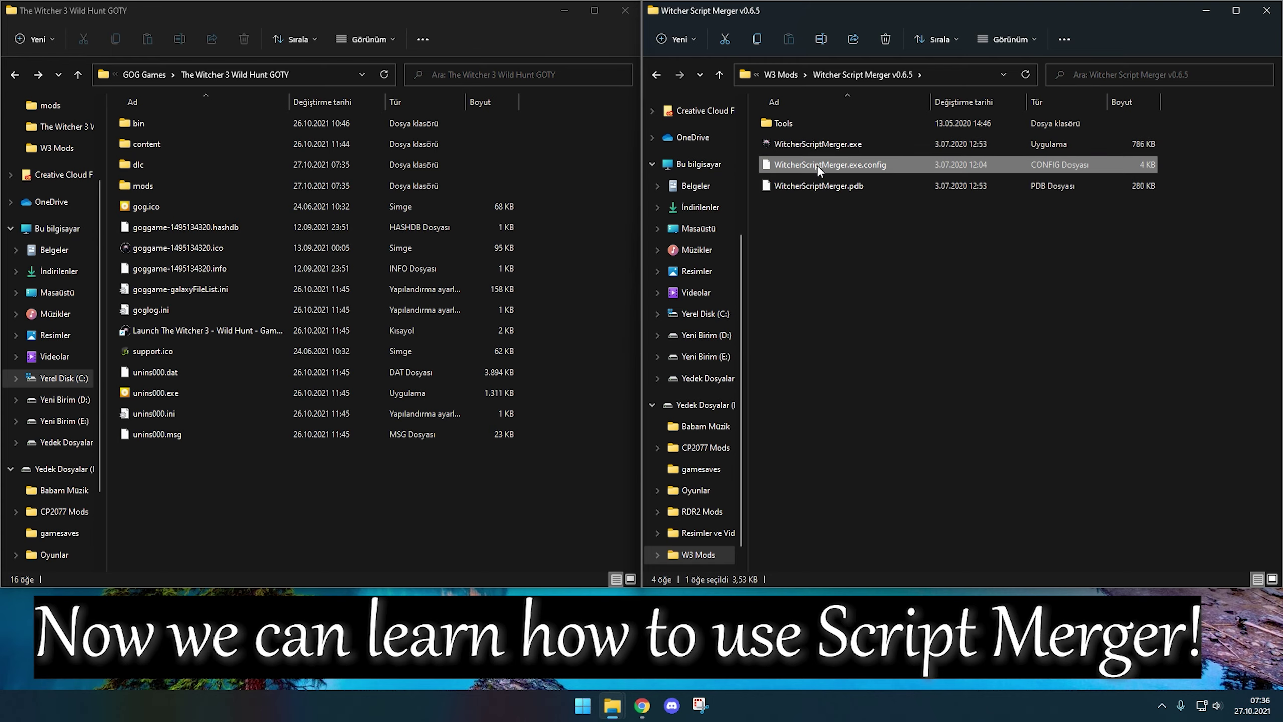
right_click(819, 171)
left_click(885, 303)
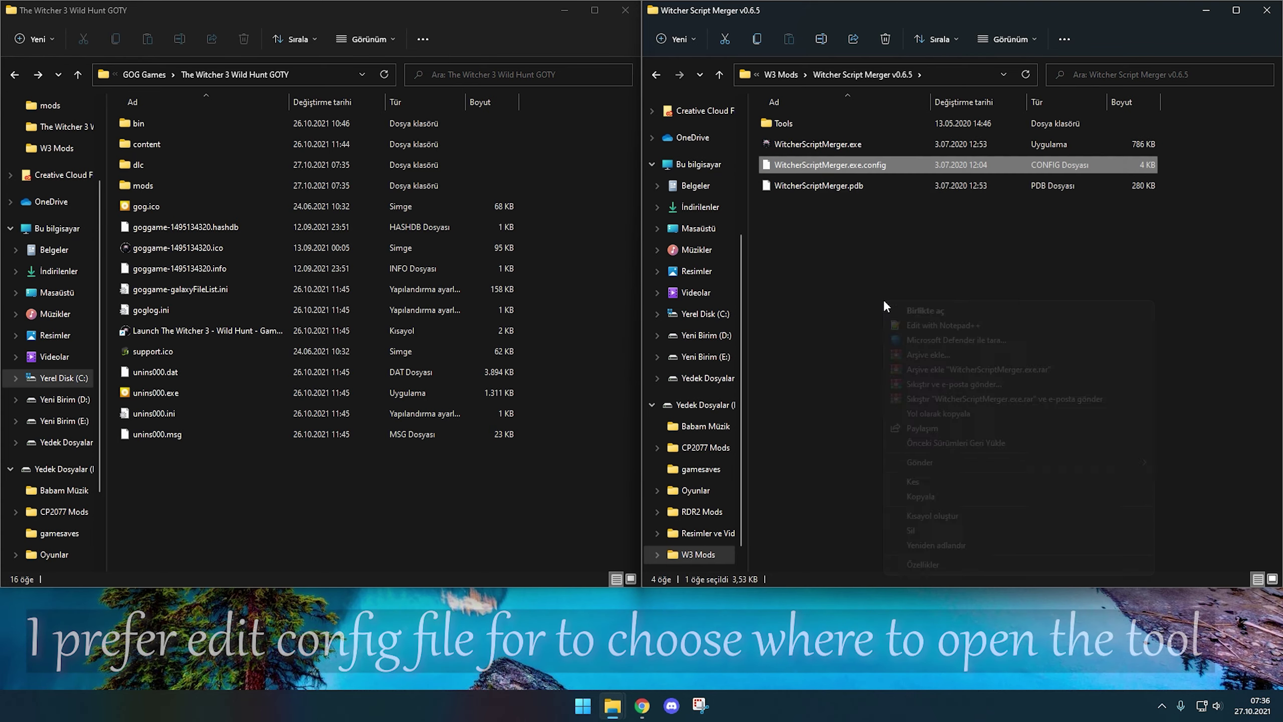
left_click(909, 328)
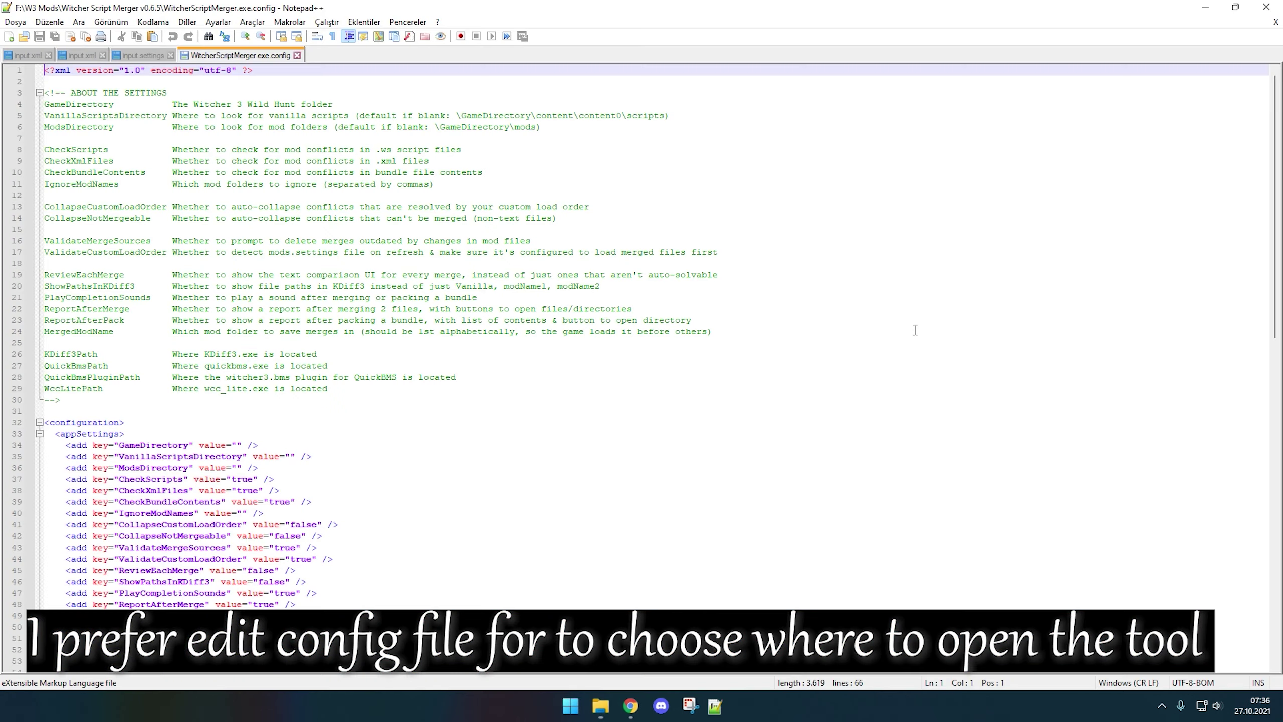
left_click_drag(641, 6, 884, 93)
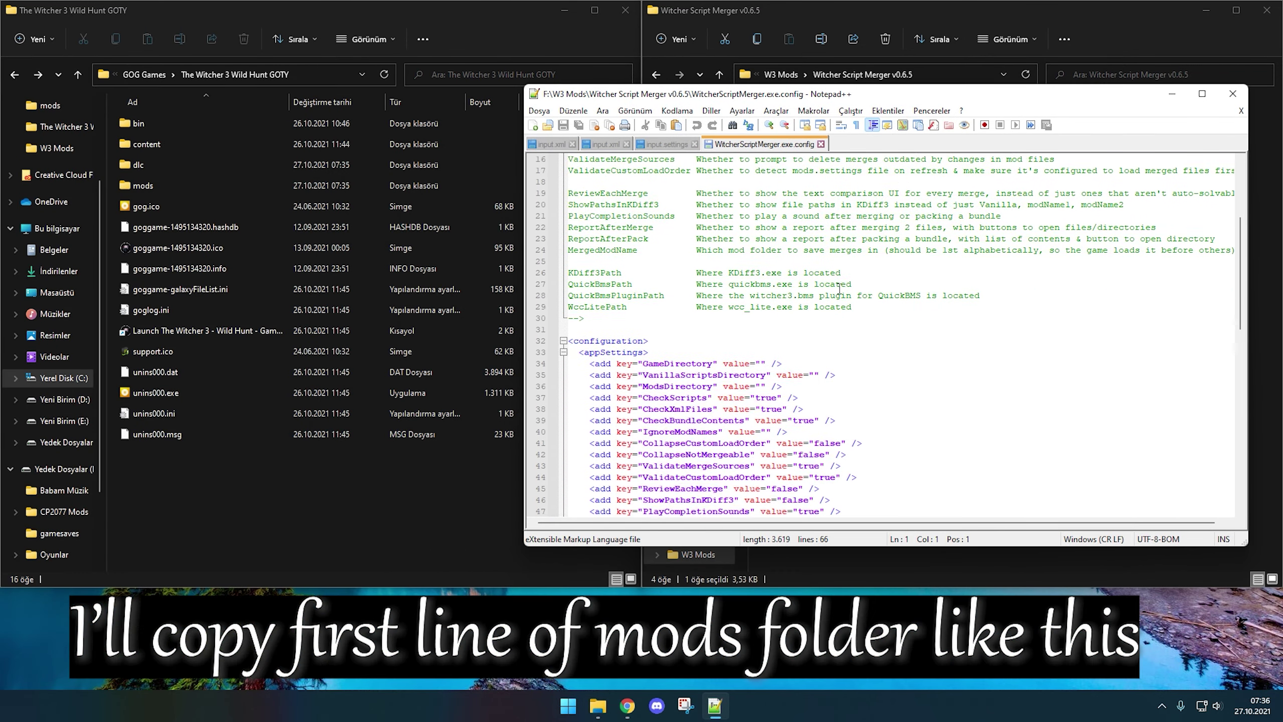
Step: Copy the game's mods folder path and paste it as the ModsDirectory value: C:\GOG Games\The Witcher 3 Wild Hunt GOTY\mods
scroll(841, 291, "down", 4)
double_click(266, 183)
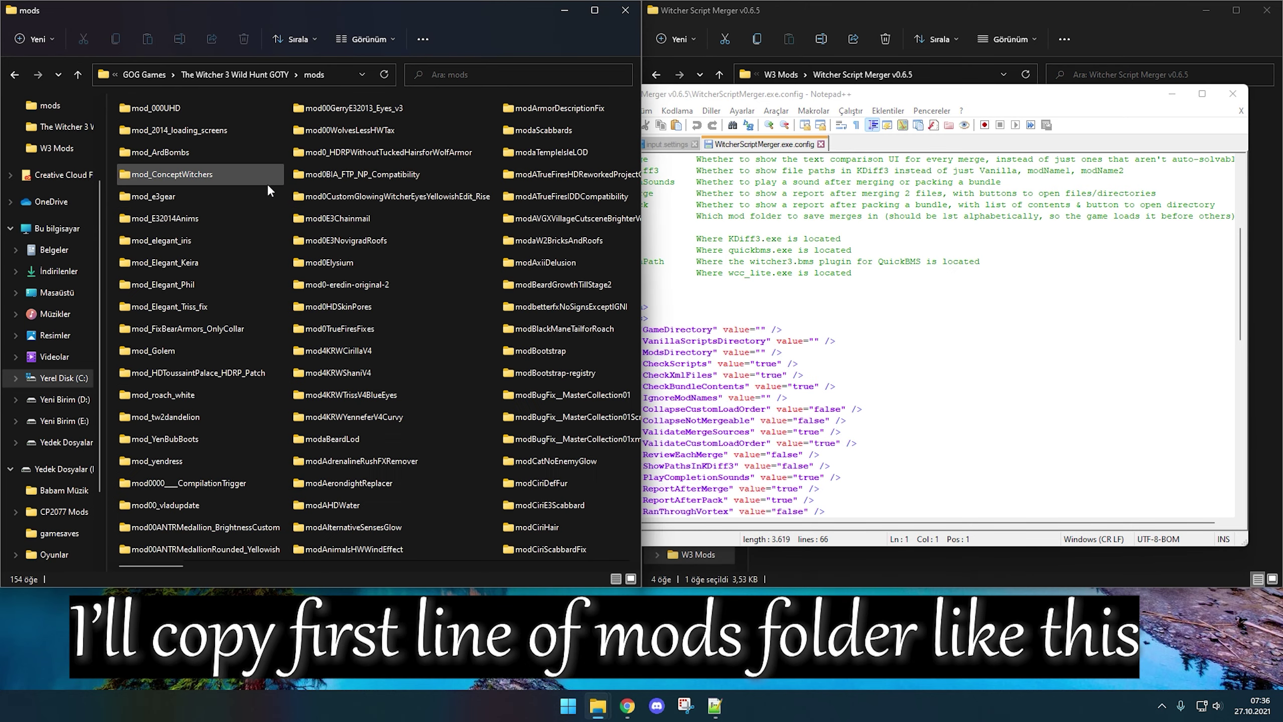
right_click(318, 78)
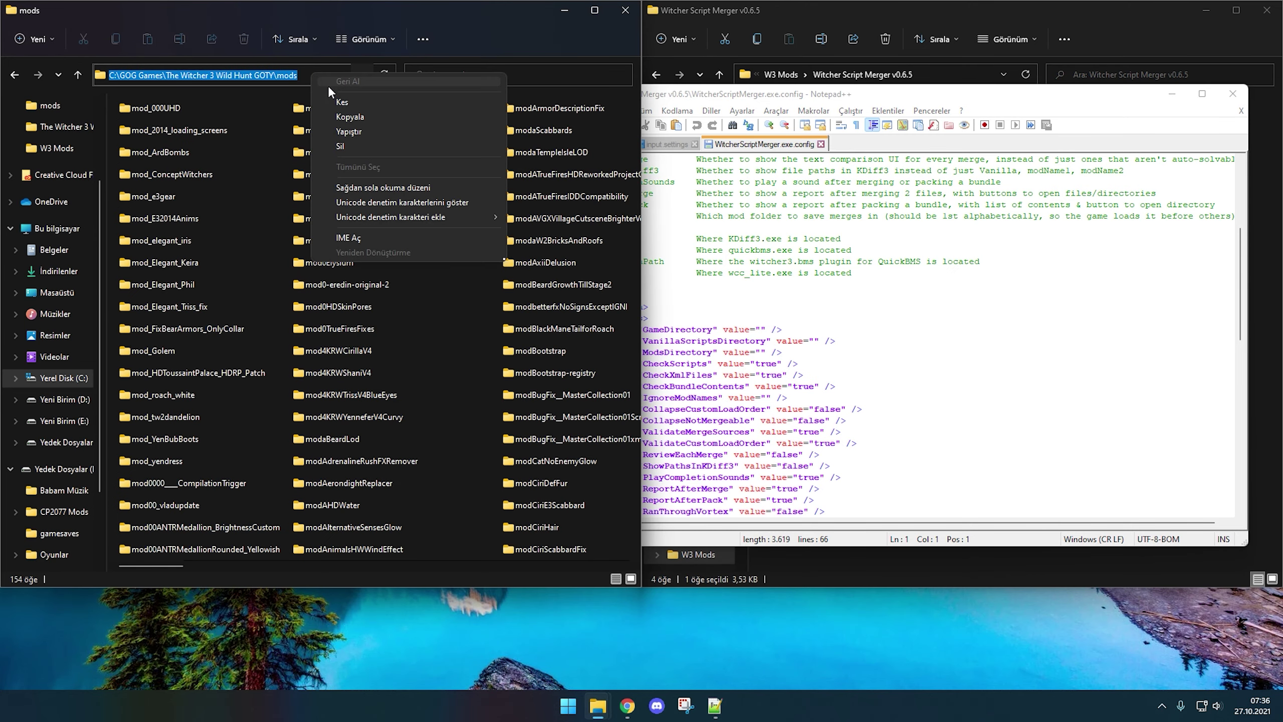
left_click(382, 116)
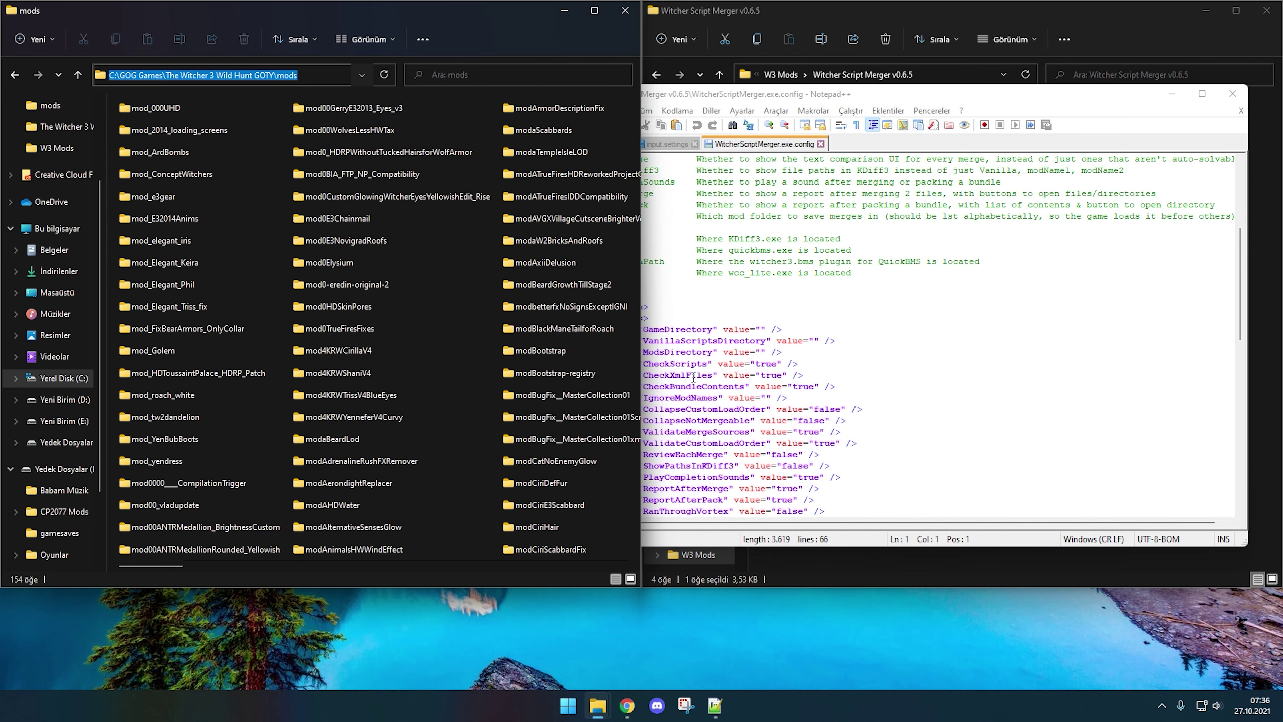
left_click(765, 356)
right_click(764, 356)
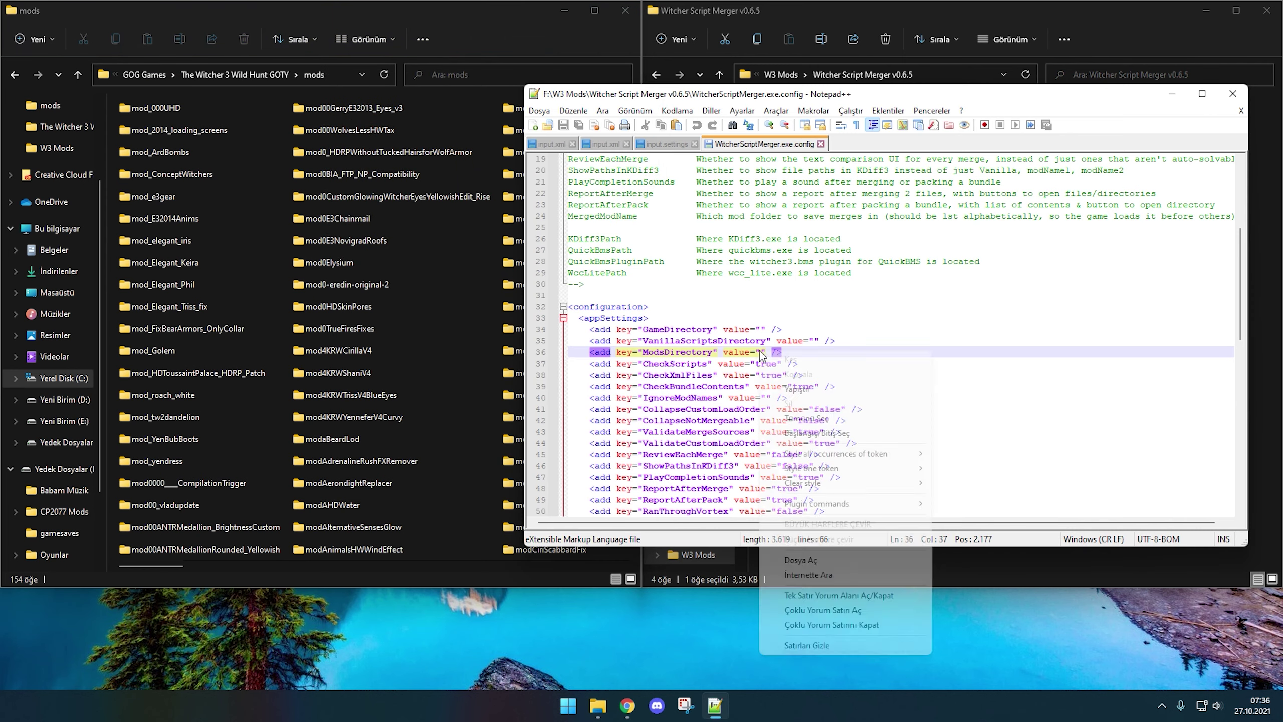
left_click(796, 389)
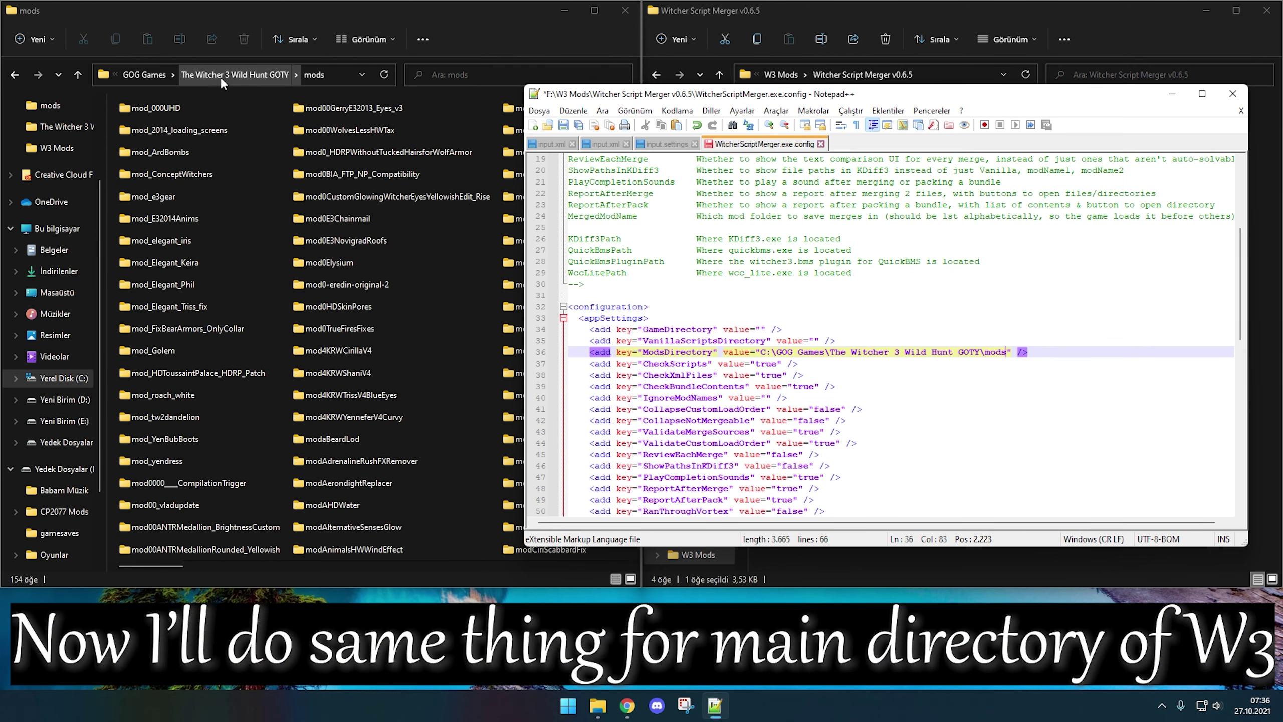
Step: Paste the main game folder's path, C:\GOG Games\The Witcher 3 Wild Hunt GOTY, as the GameDirectory value, then save and close the config file
left_click(220, 76)
left_click(319, 78)
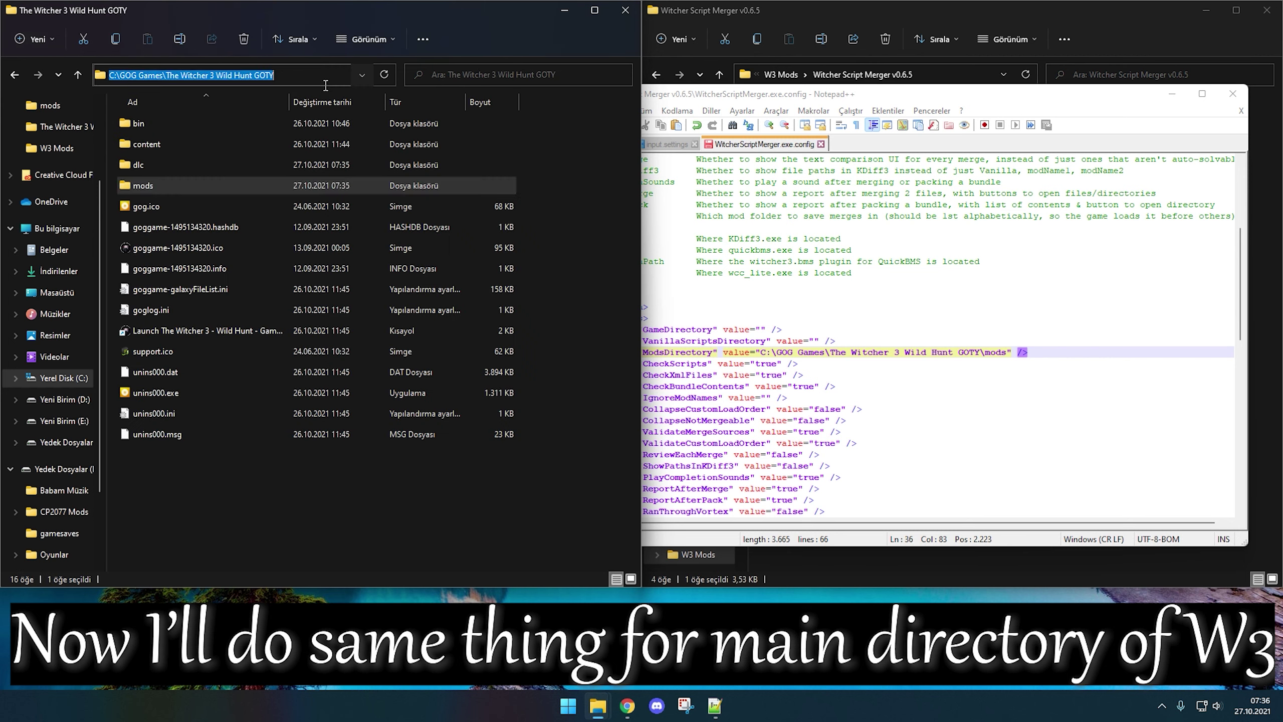
right_click(320, 78)
left_click(360, 123)
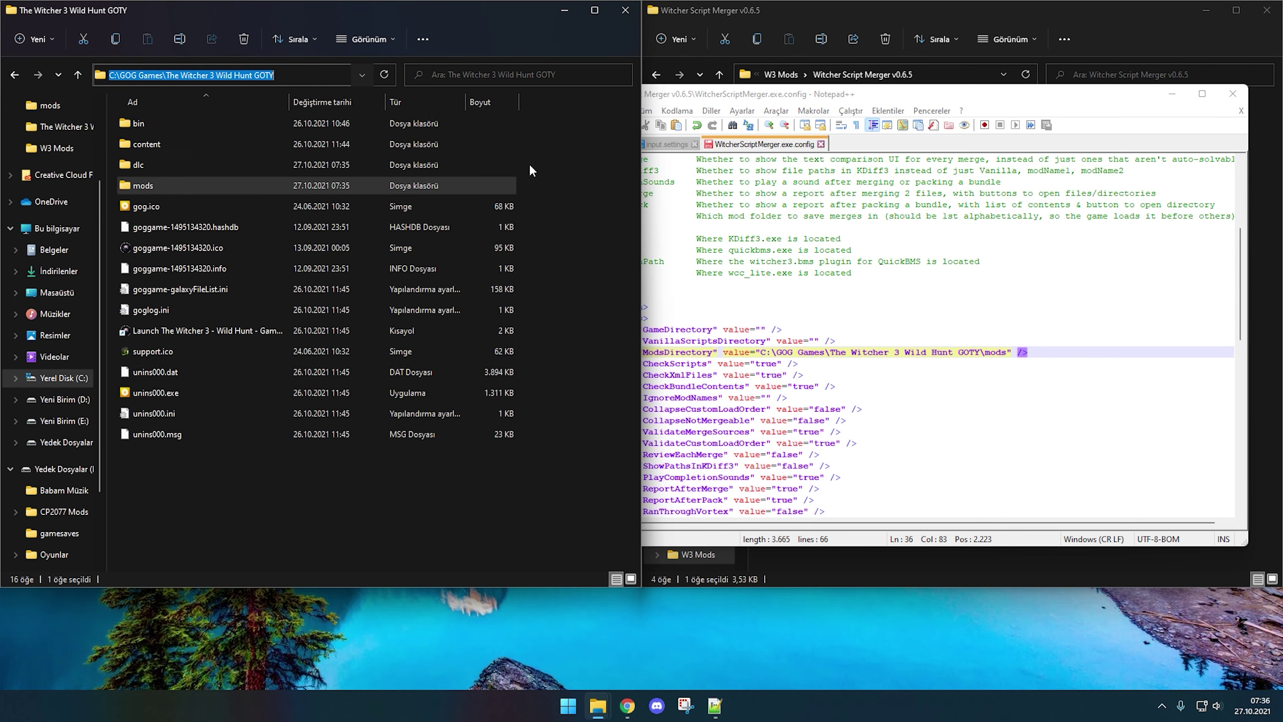
left_click(558, 170)
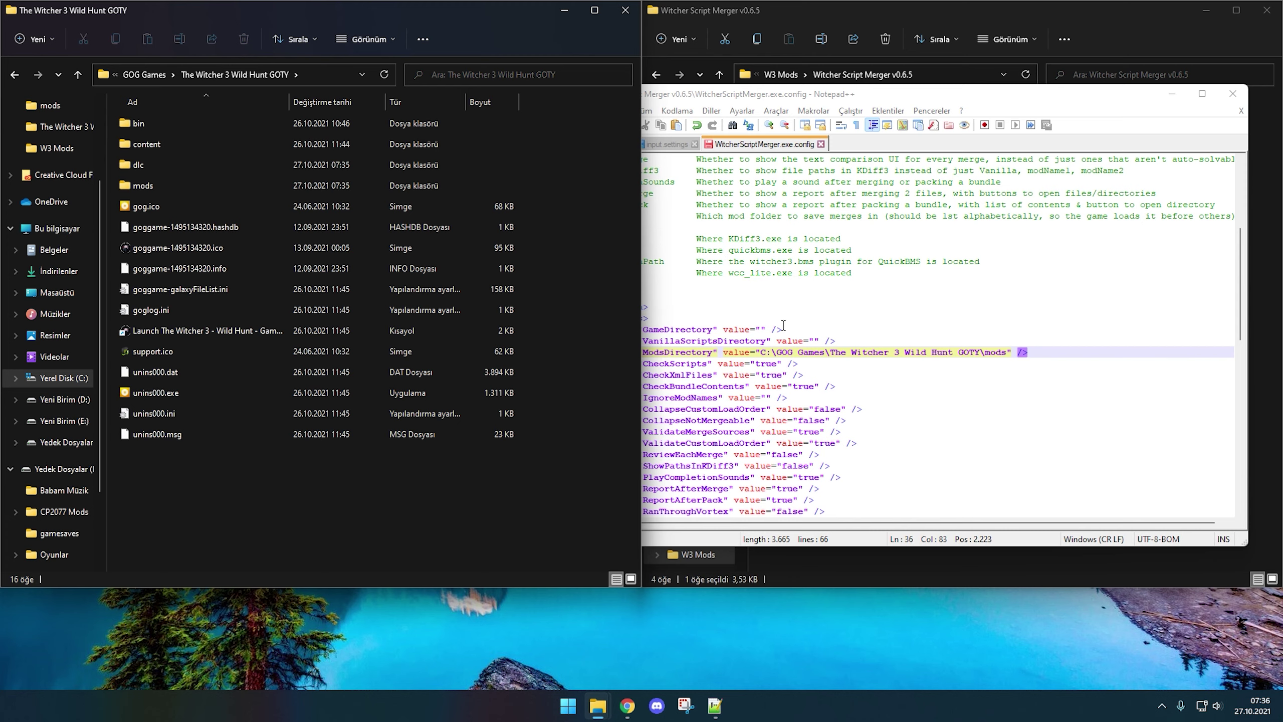
left_click(769, 332)
right_click(770, 333)
left_click(883, 368)
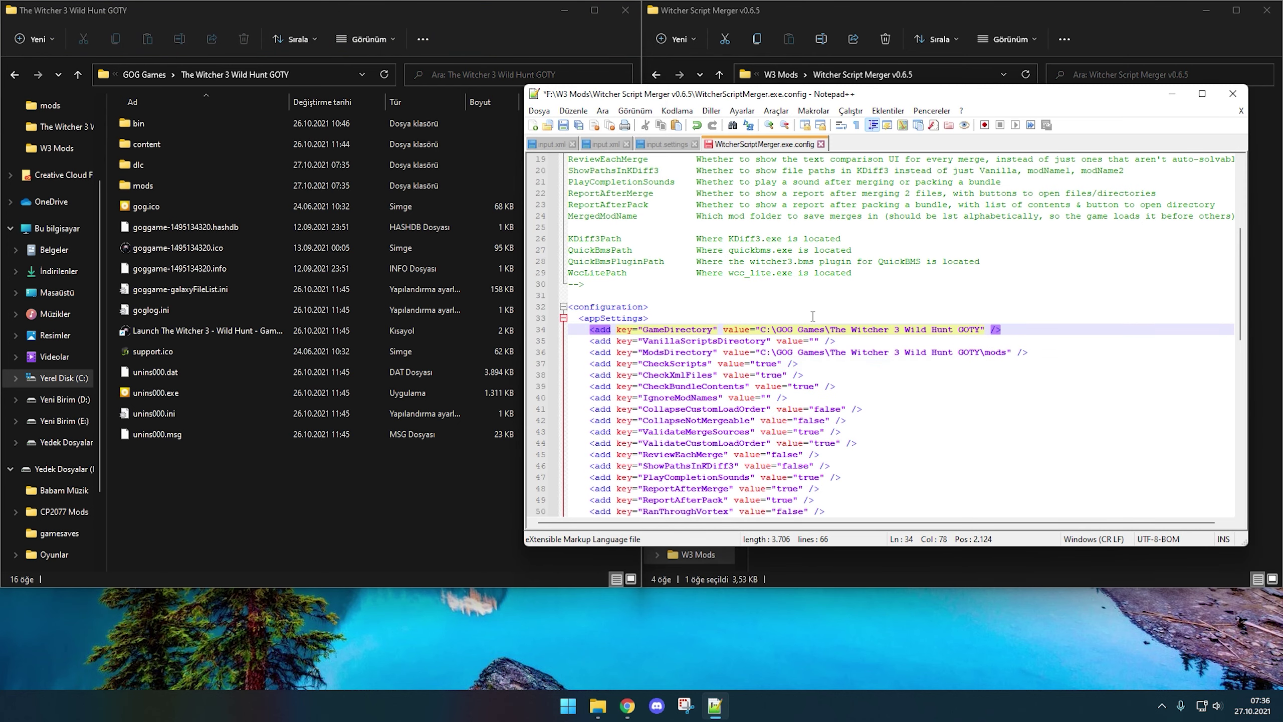
left_click(562, 128)
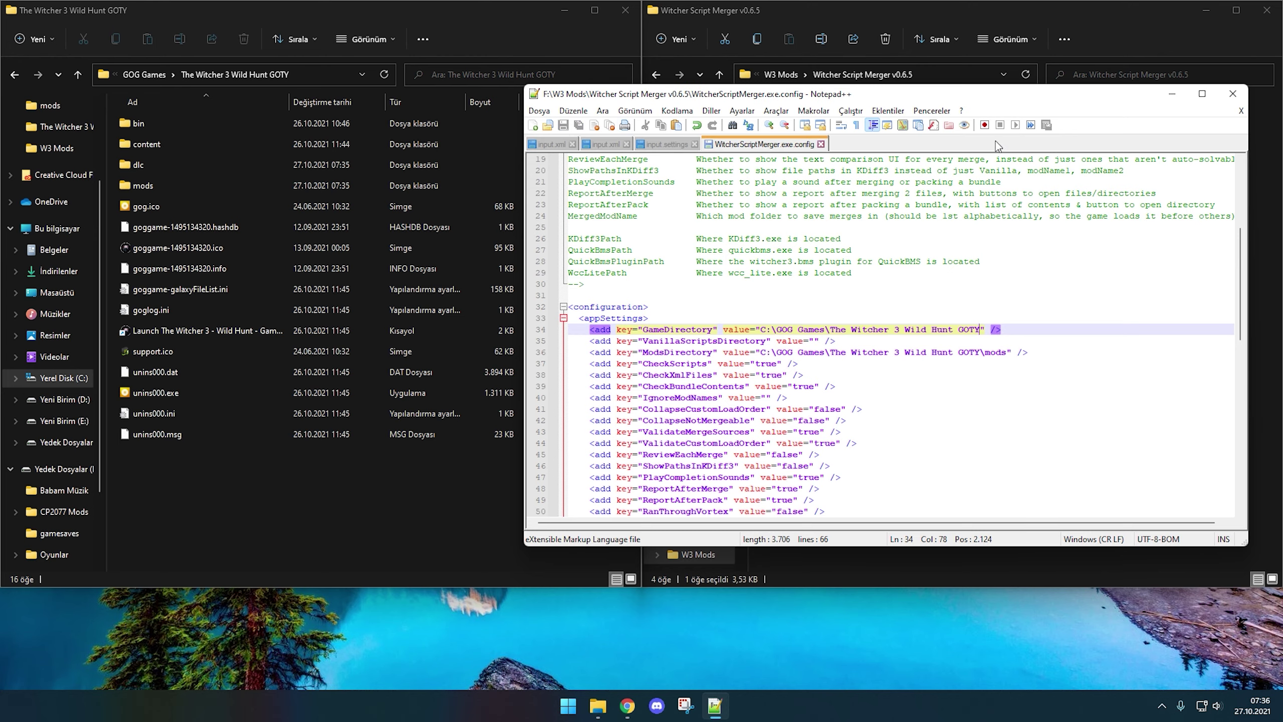
left_click(1220, 97)
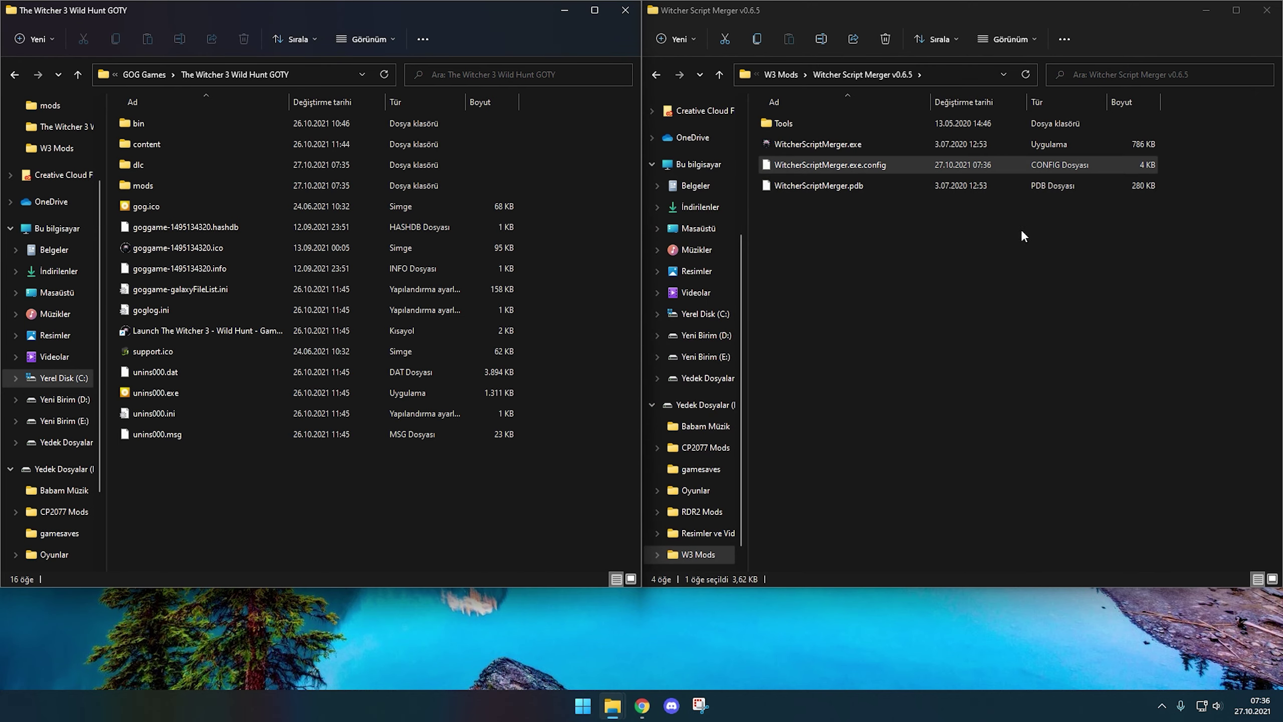
Step: Launch WitcherScriptMerger.exe and select the whole Scripts group of conflicts for merging
double_click(848, 145)
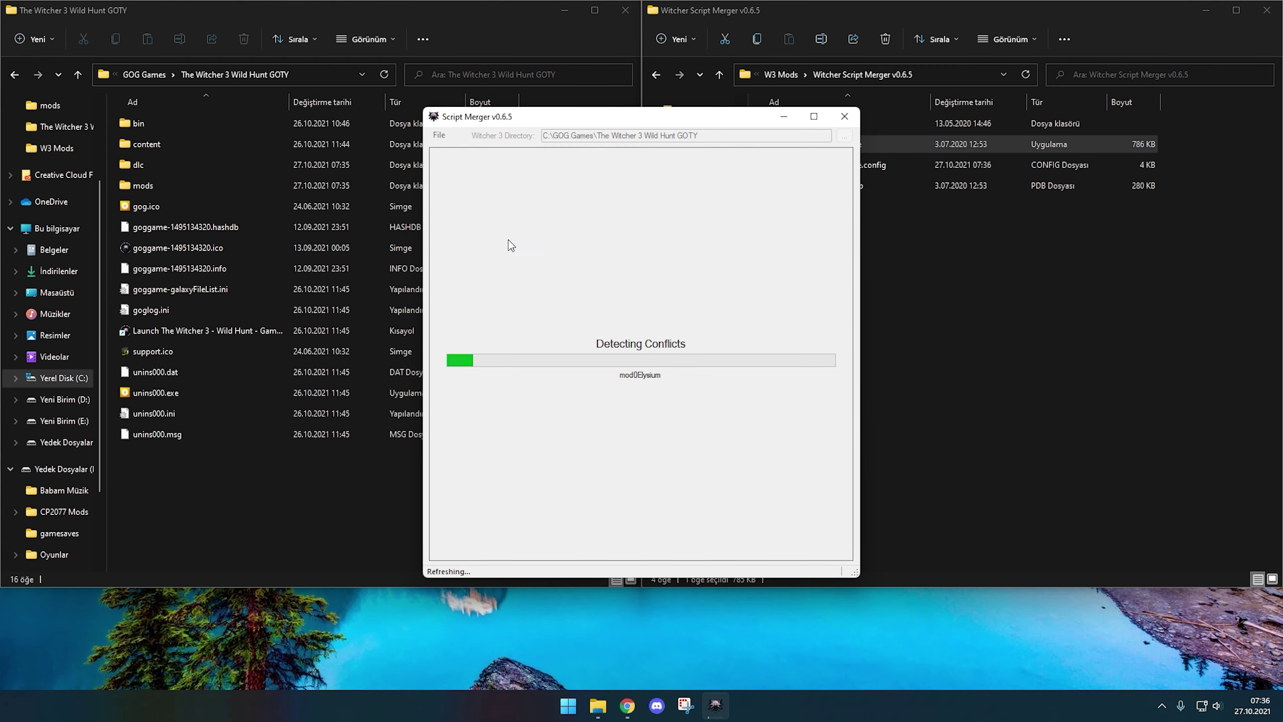
left_click_drag(525, 115, 854, 110)
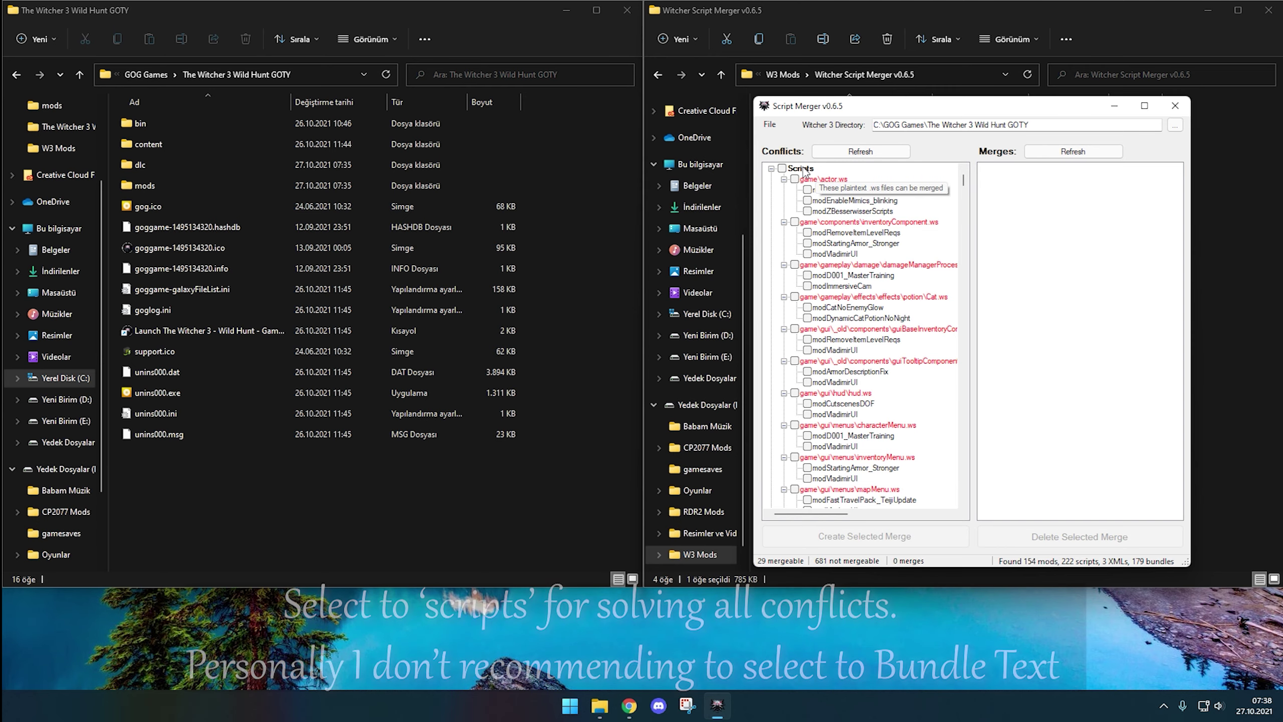
left_click(782, 169)
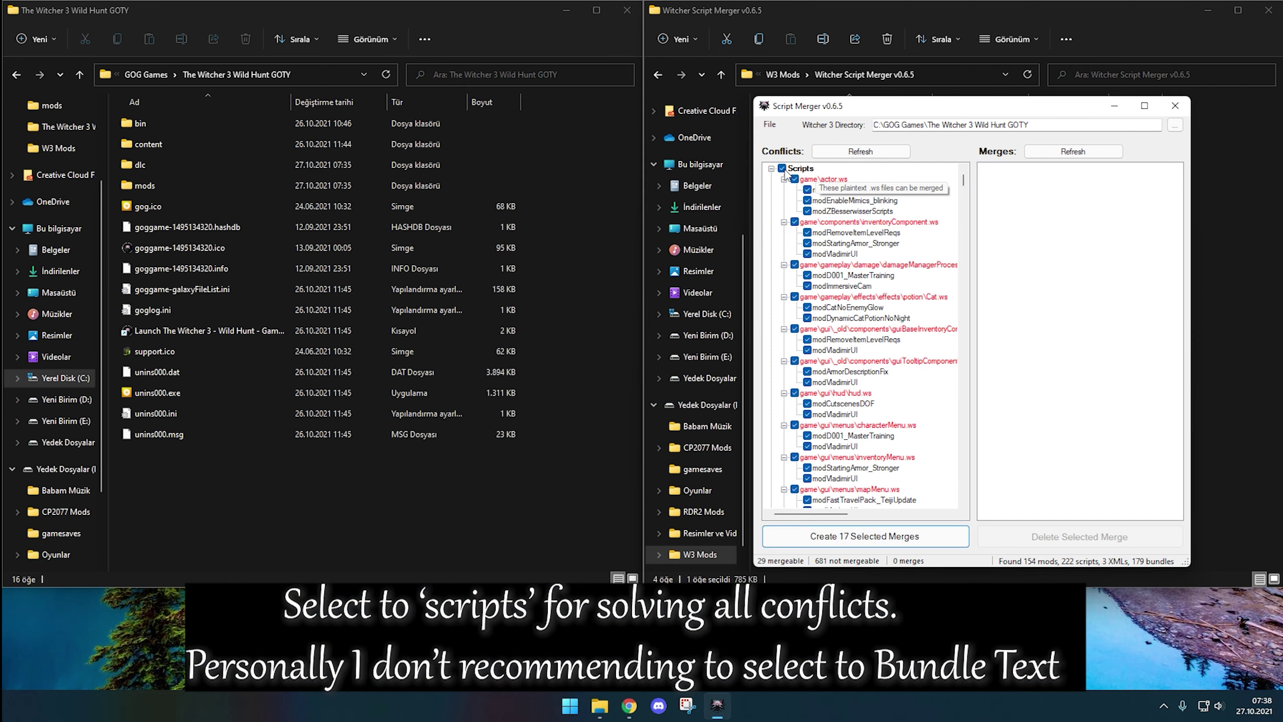
scroll(823, 374, "down", 10)
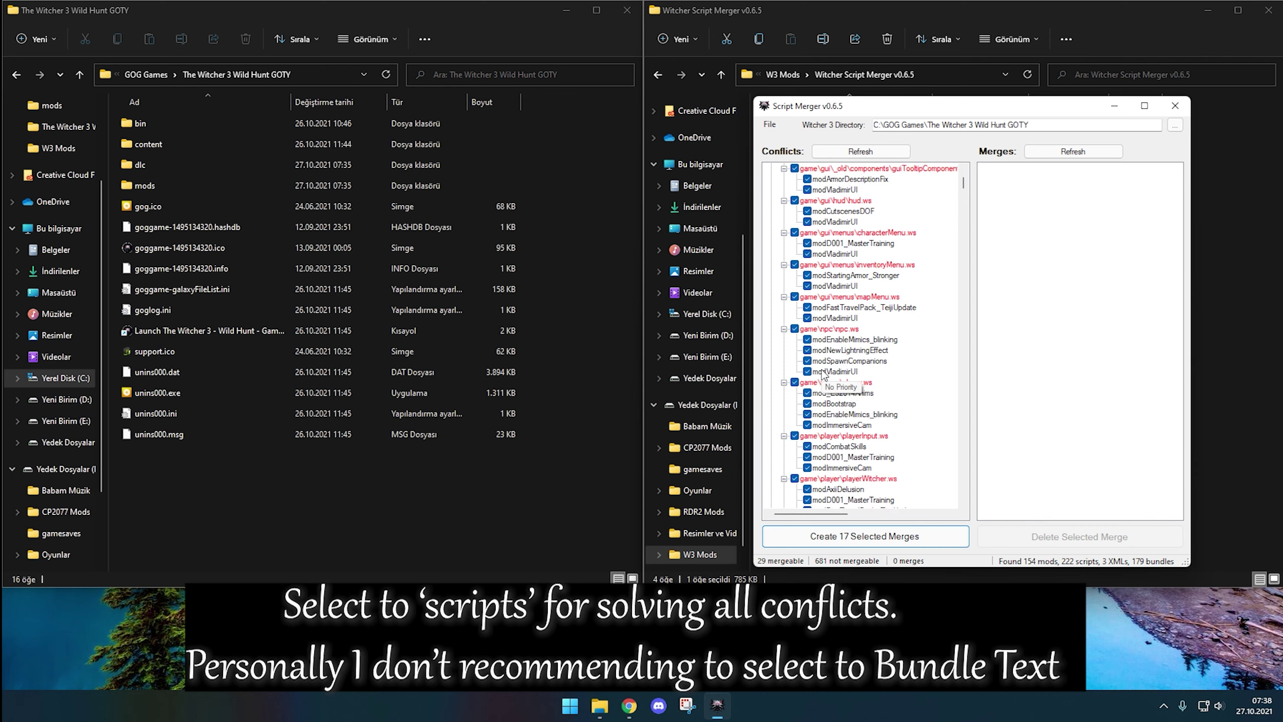
scroll(822, 373, "down", 9)
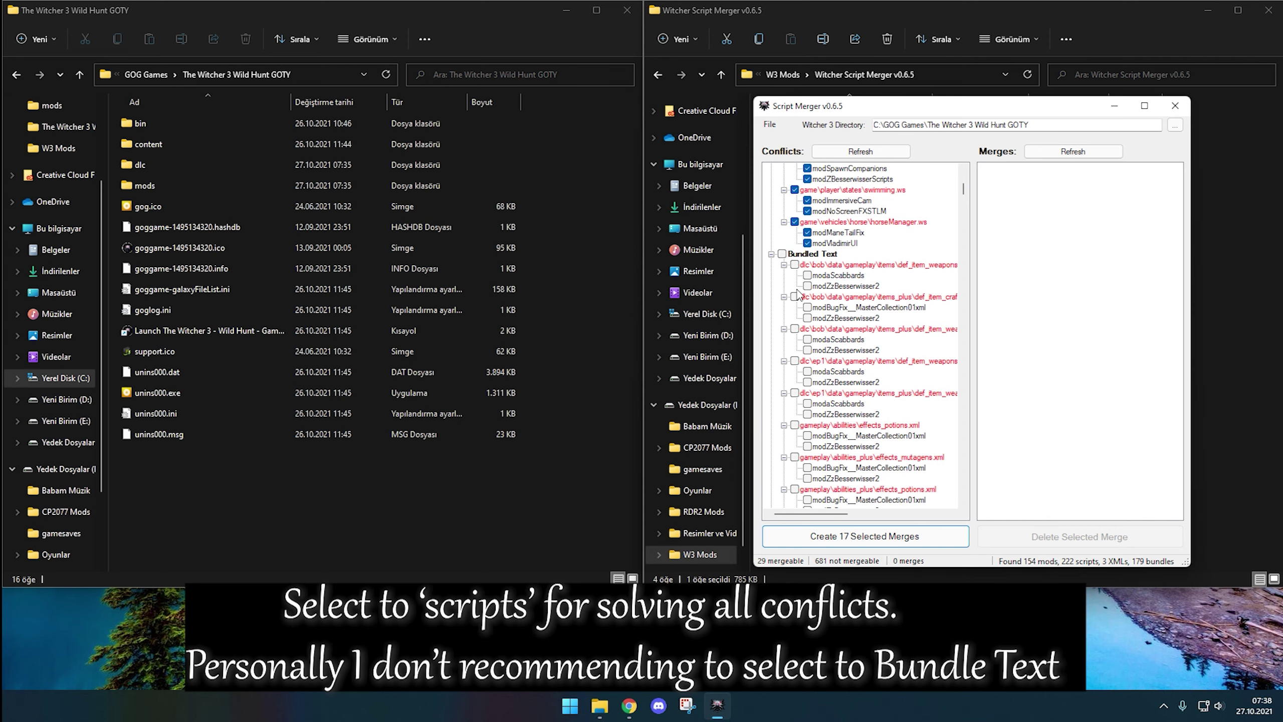
scroll(809, 281, "up", 4)
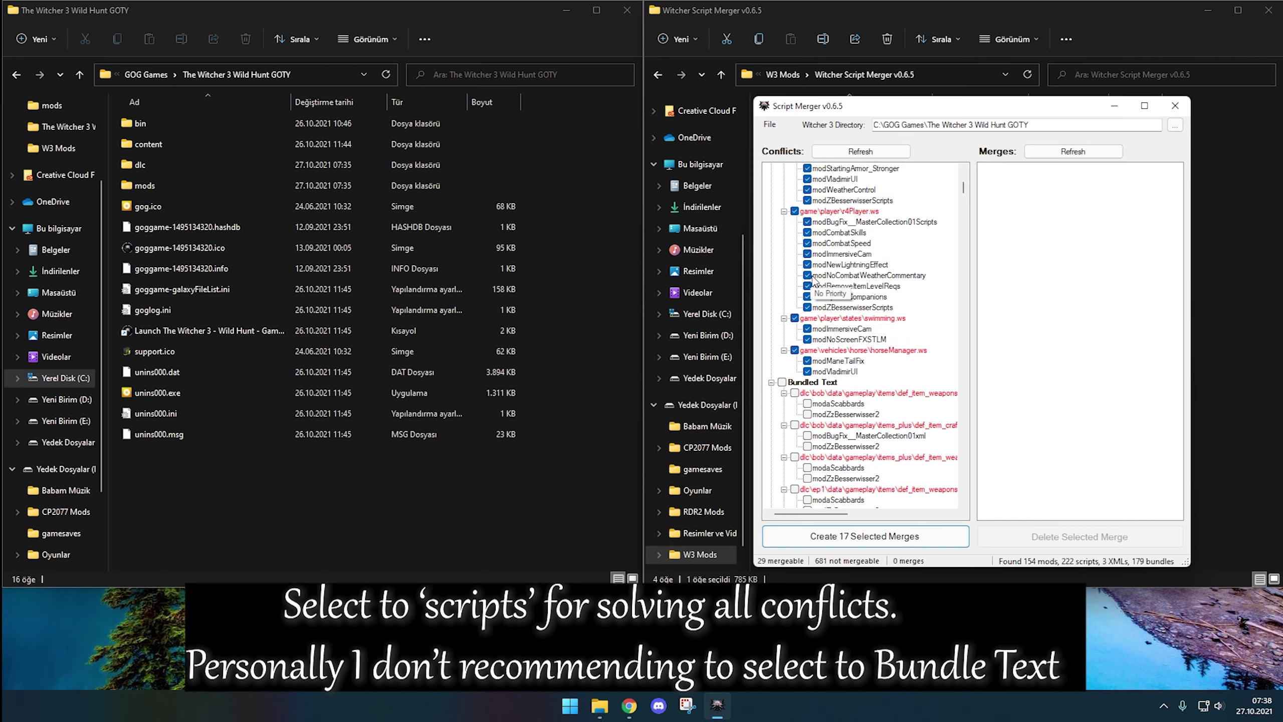
scroll(820, 280, "up", 15)
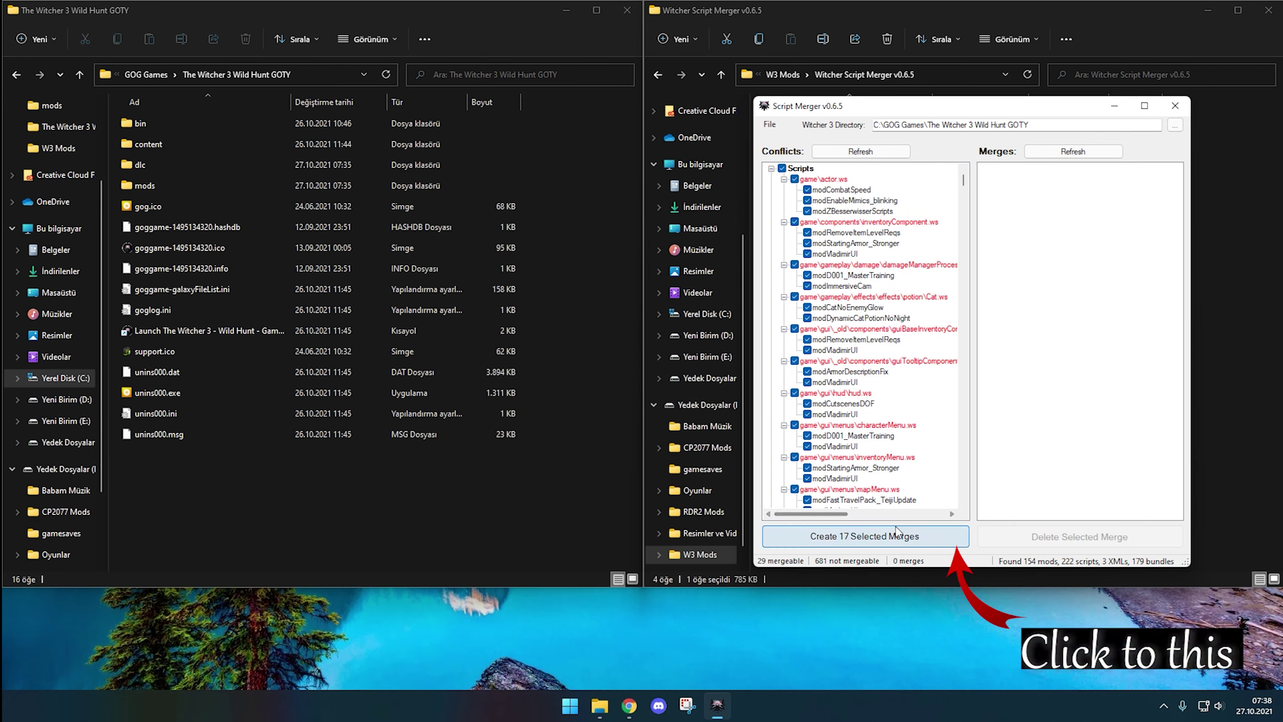
Step: Start creating the selected script merges and accept the conflict summaries and merge reports for actor.ws
left_click(935, 536)
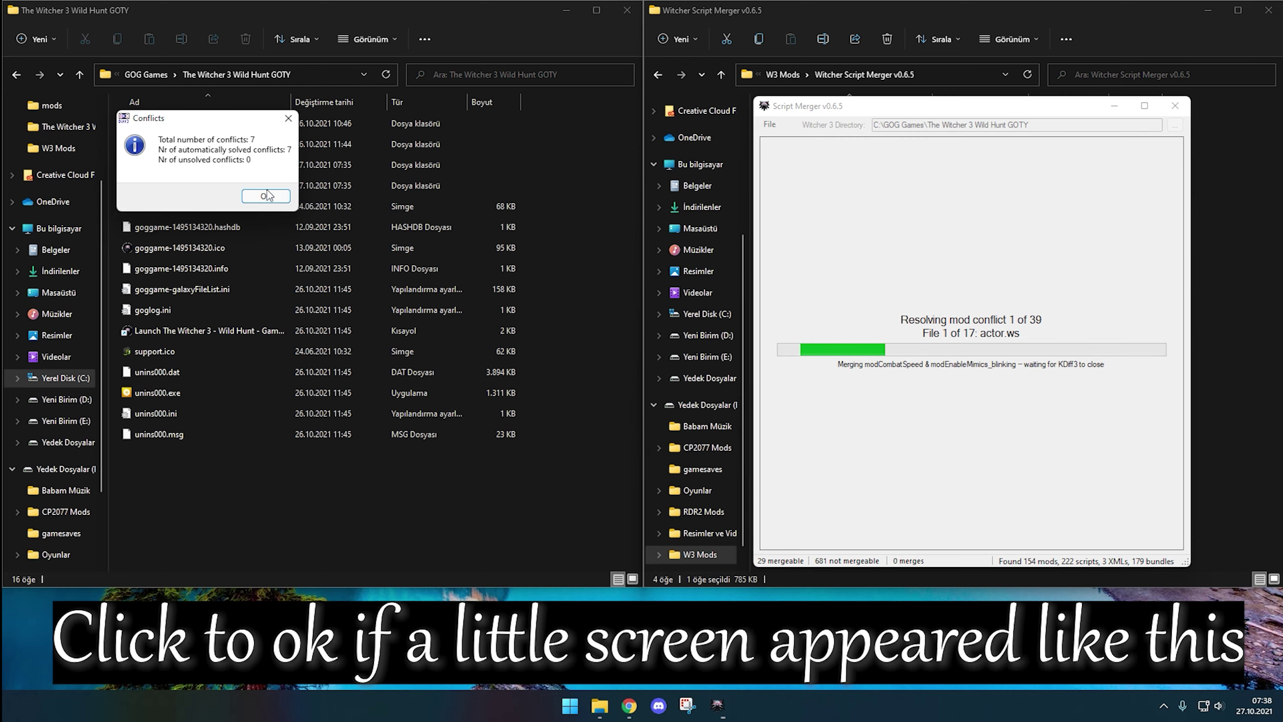
left_click(266, 196)
left_click(810, 478)
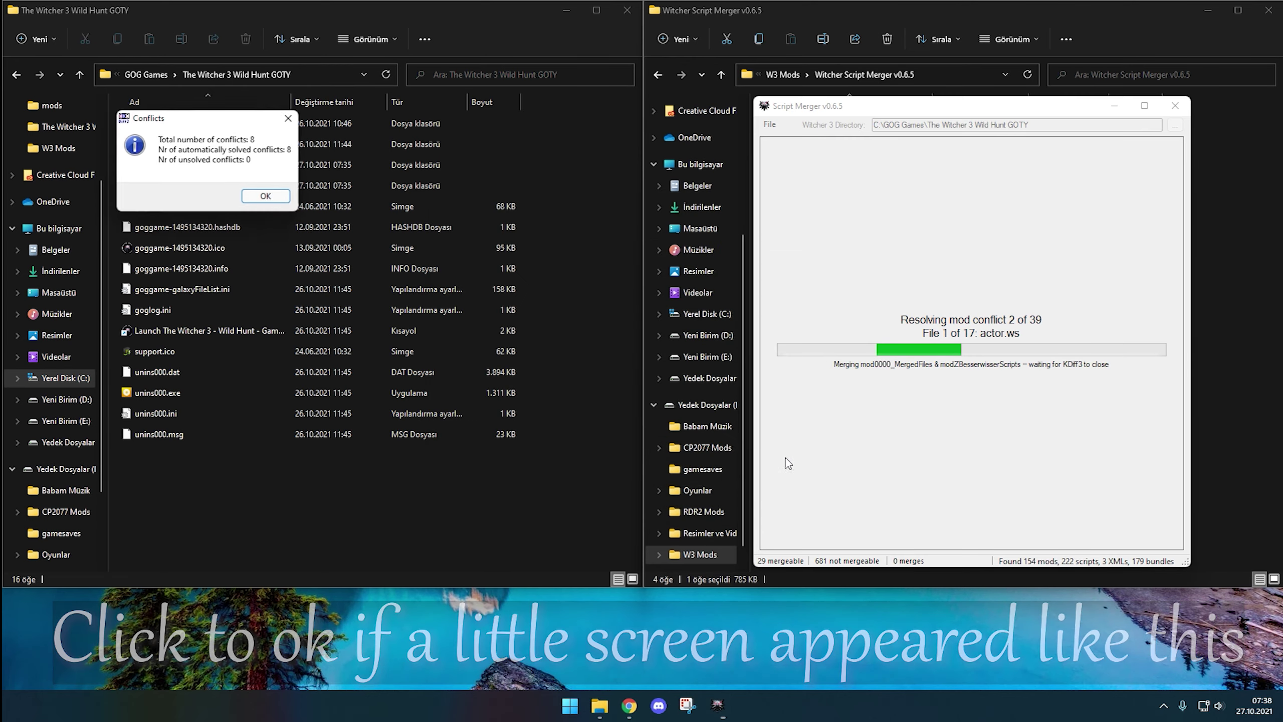
left_click(265, 196)
left_click(808, 552)
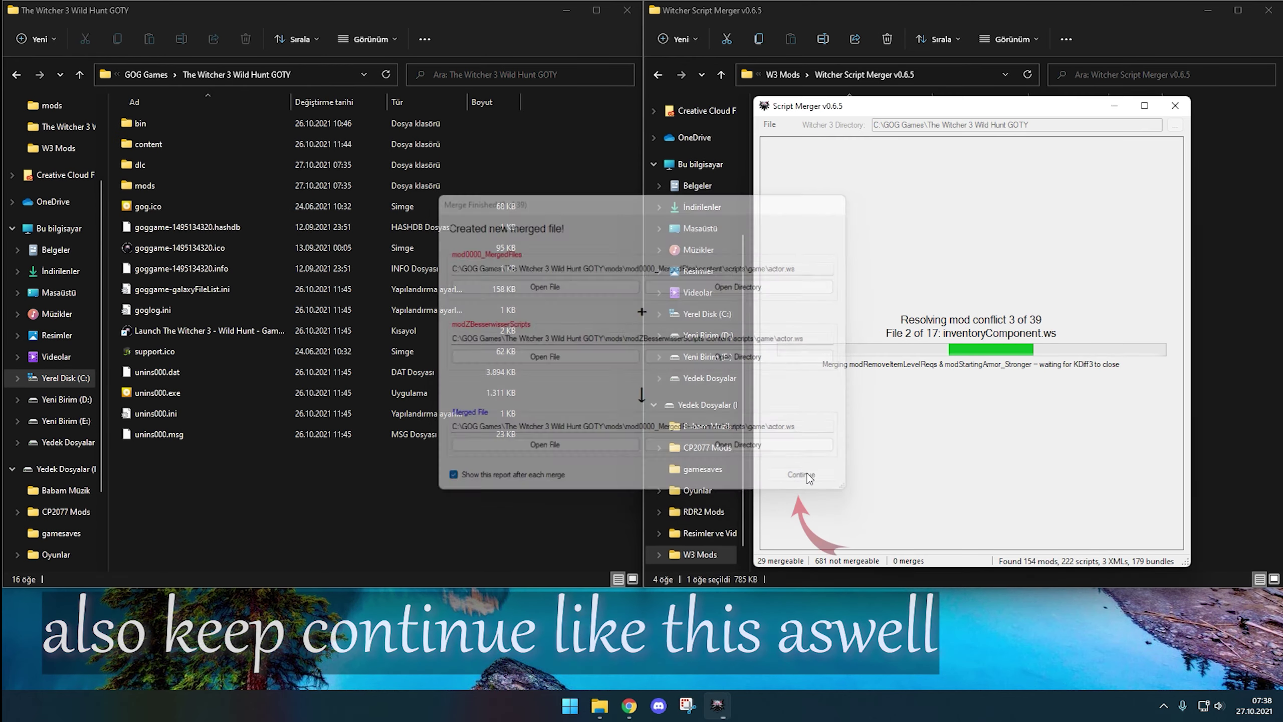
Step: Accept the conflict summaries and merge reports for inventoryComponent.ws, covering modRemoveItemLevelReqs, modStartingArmor_Stronger and modVladimirUI
left_click(266, 196)
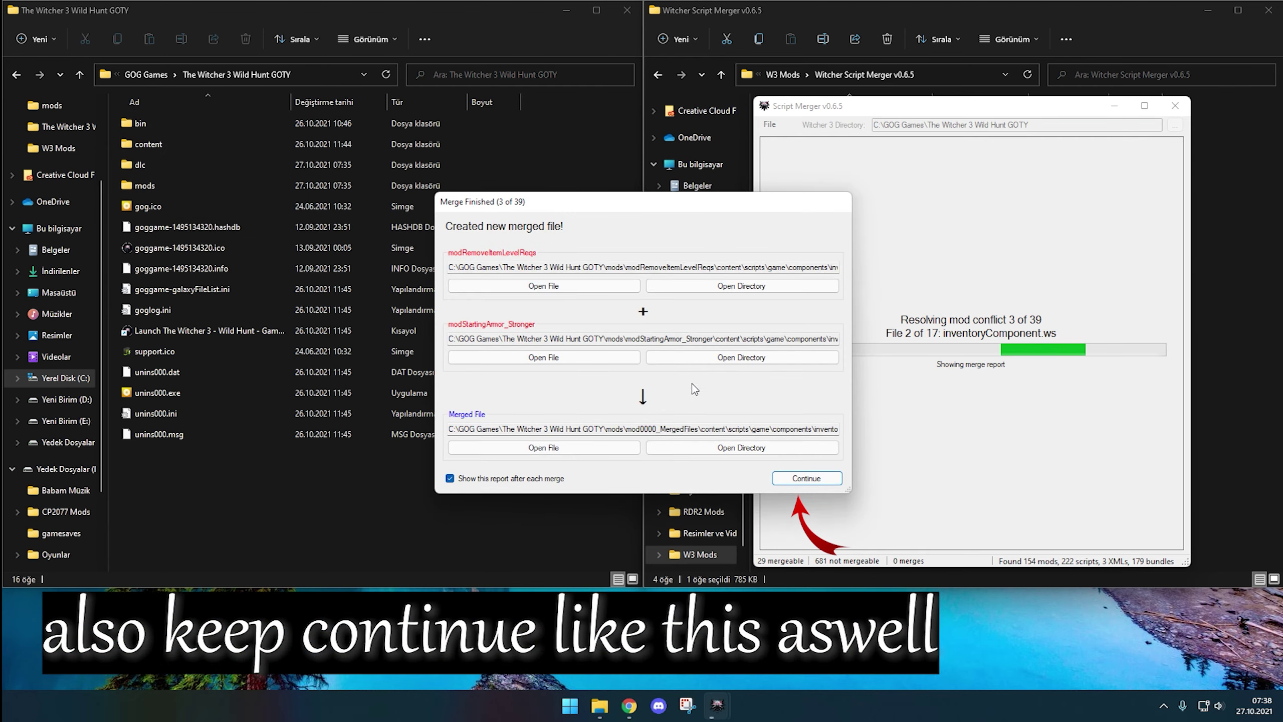
left_click(806, 476)
left_click(266, 196)
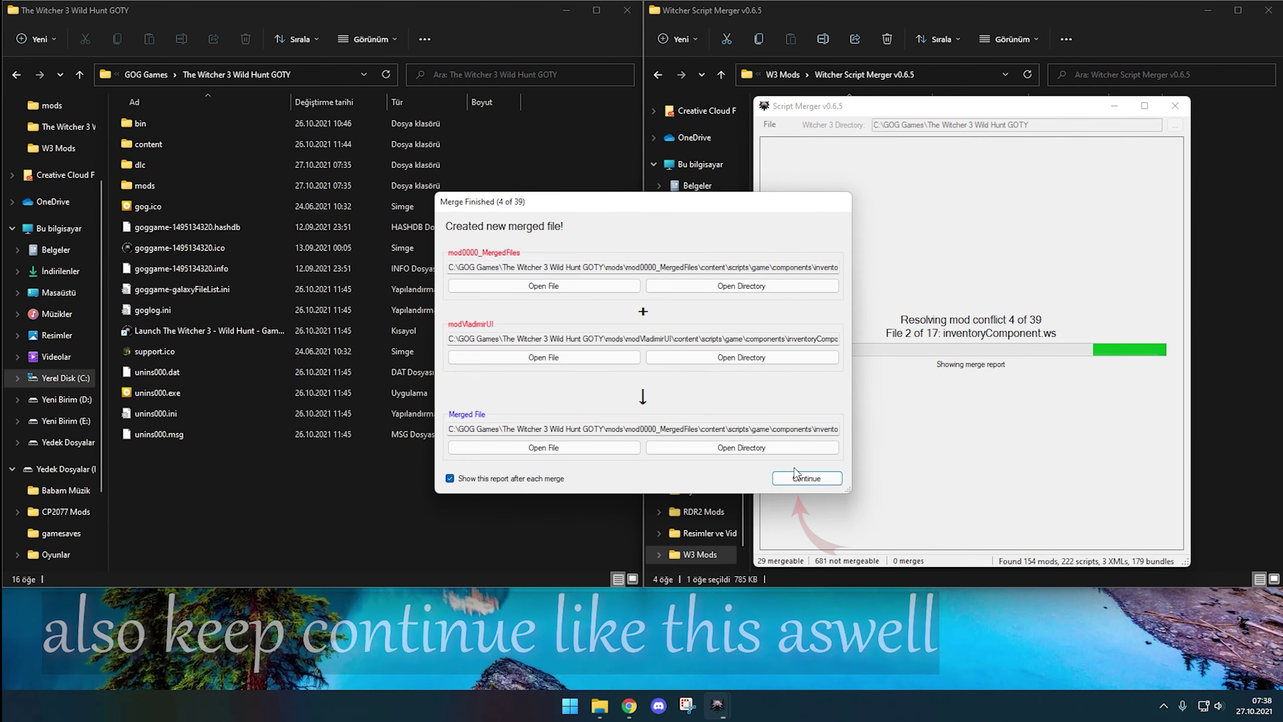
left_click(795, 472)
Step: Accept the conflict summaries and merge reports for damageManagerProcessor.ws and Cat.ws
left_click(267, 196)
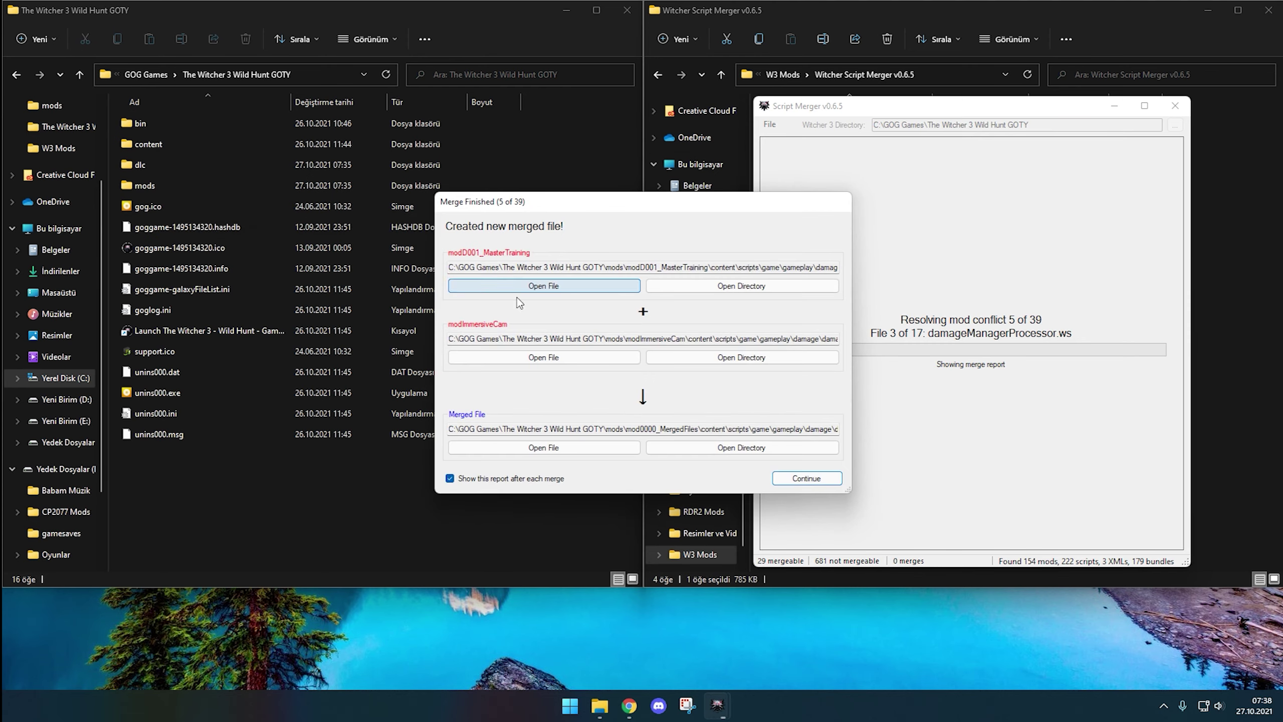
left_click(807, 478)
left_click(277, 197)
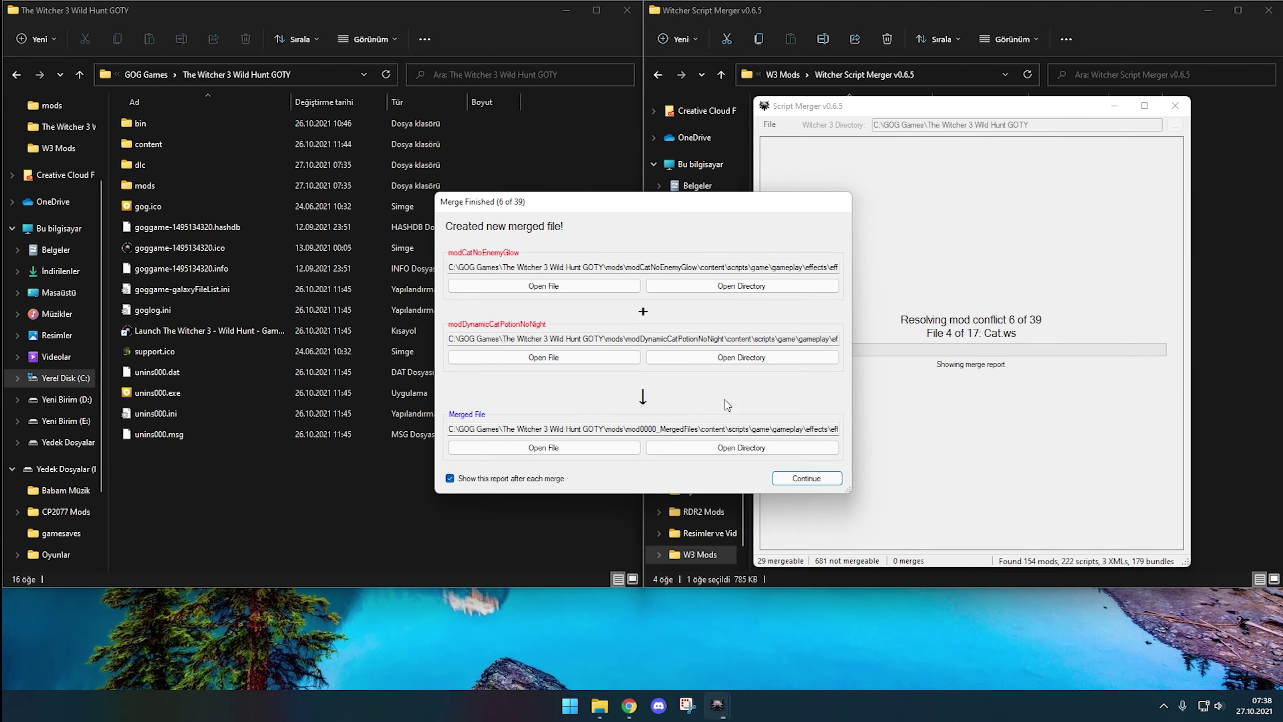
left_click(806, 478)
Step: Accept the conflict summaries and merge reports for guiBaseInventoryComponent.ws and guiTooltipComponent.ws
left_click(267, 196)
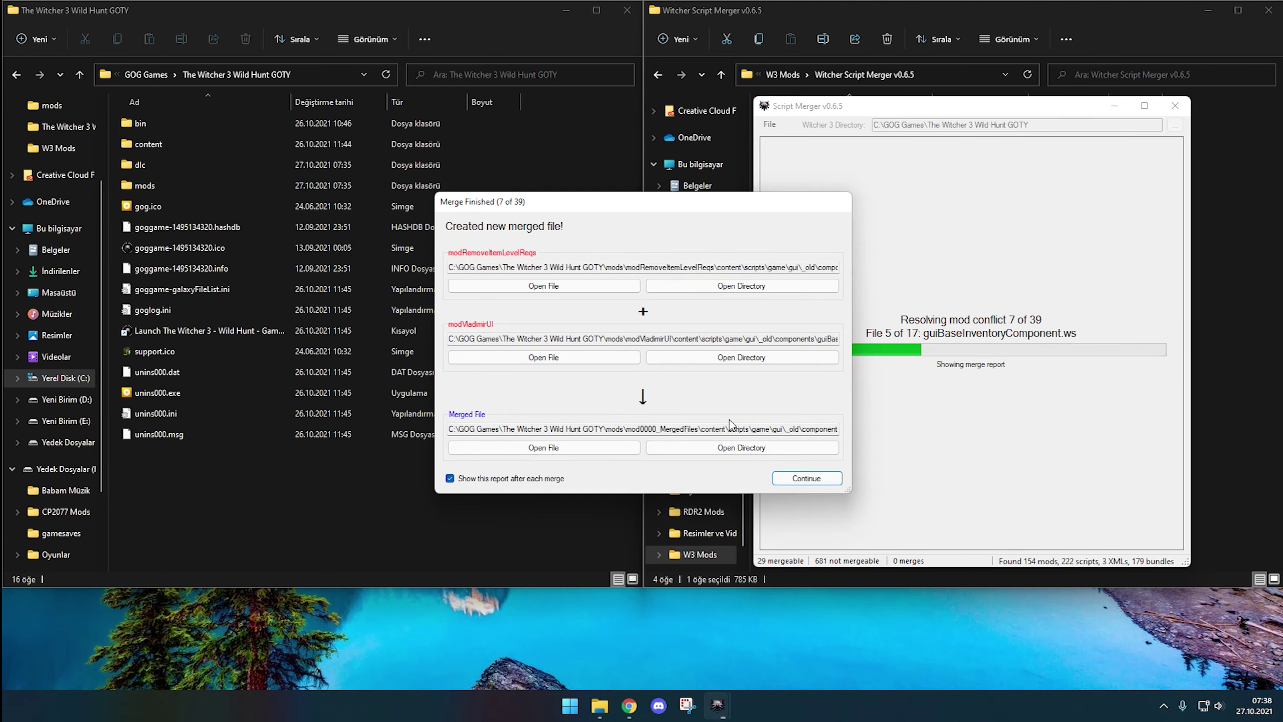
left_click(807, 478)
left_click(267, 196)
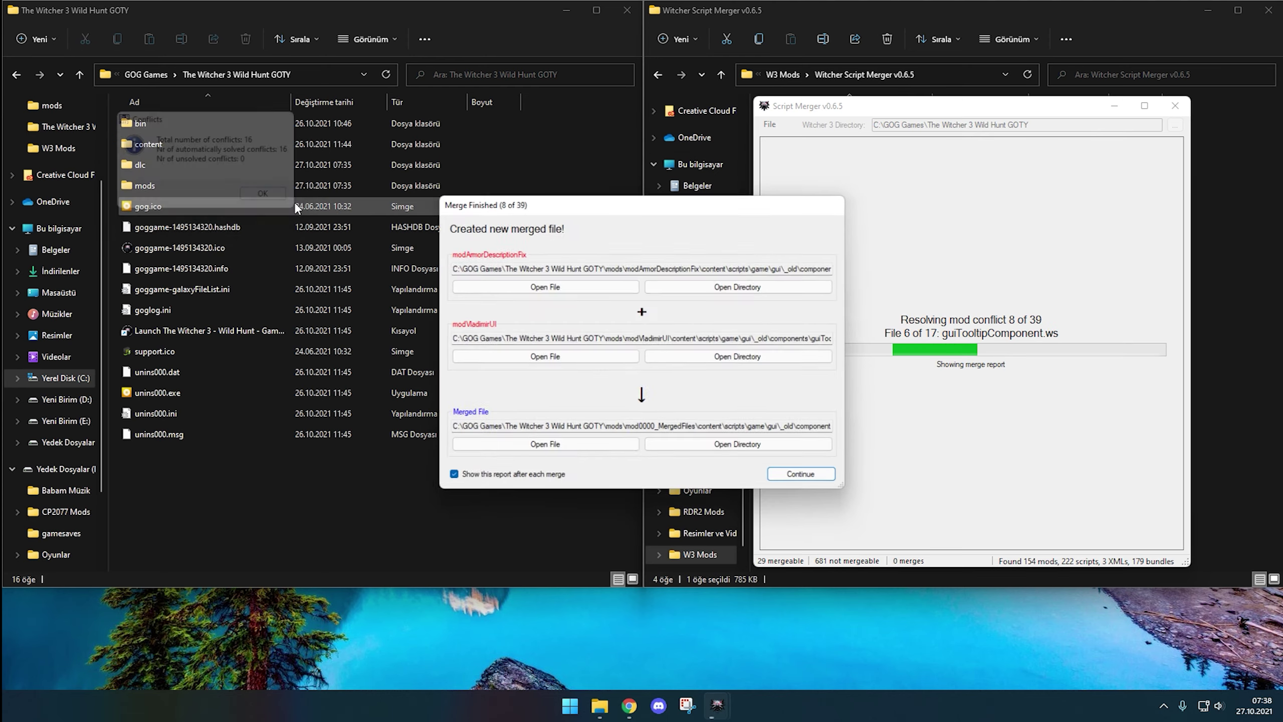
left_click(815, 482)
Step: Accept the conflict summaries and merge reports for the seventh script file and characterMenu.ws
left_click(267, 196)
left_click(807, 478)
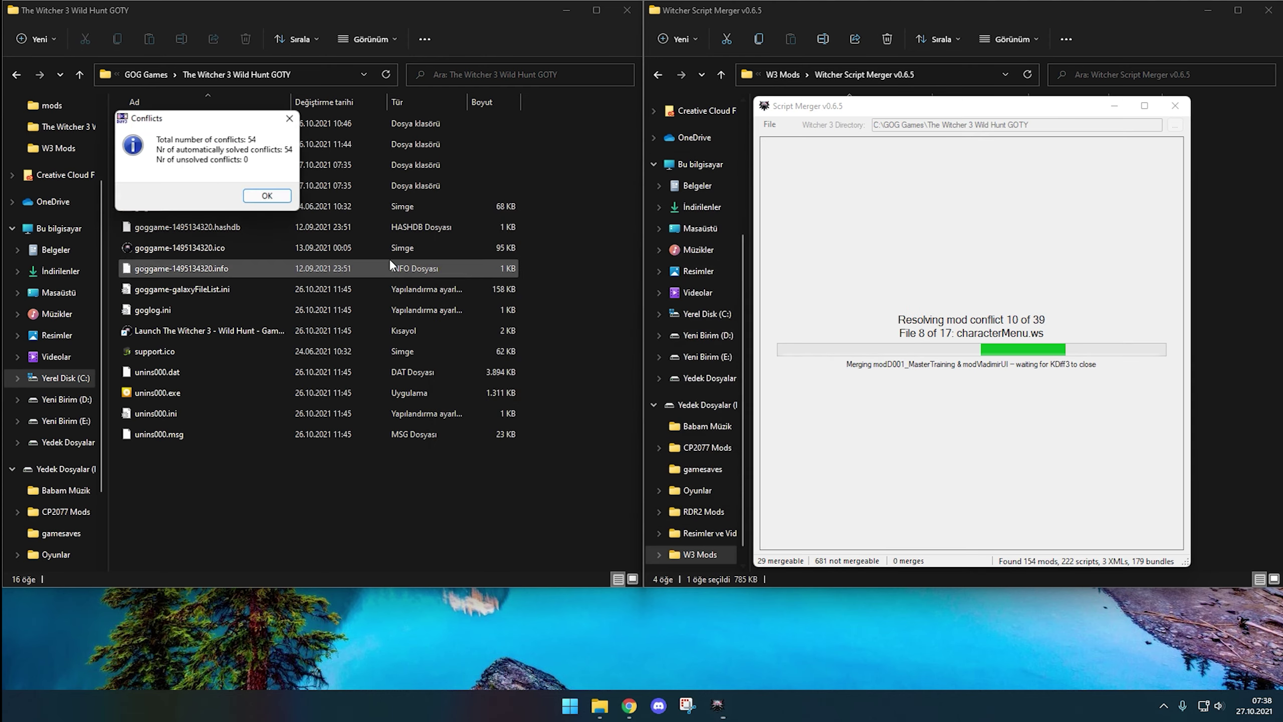
left_click(267, 196)
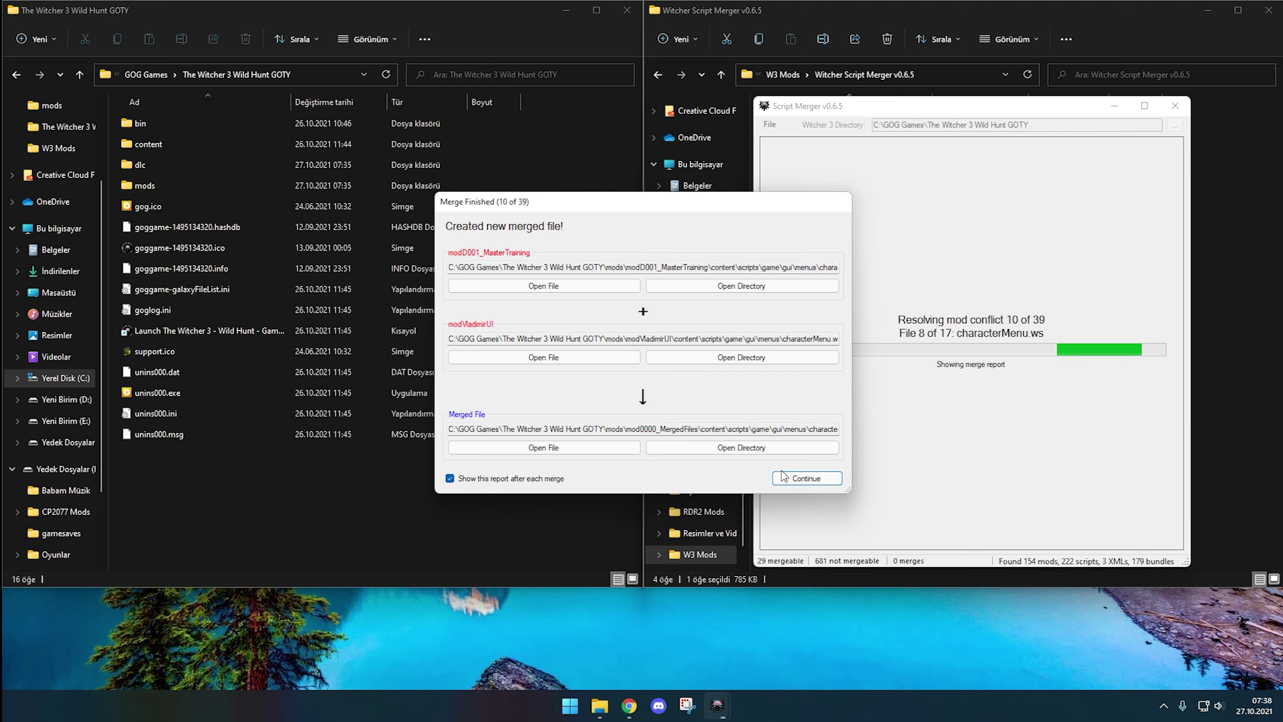
left_click(806, 478)
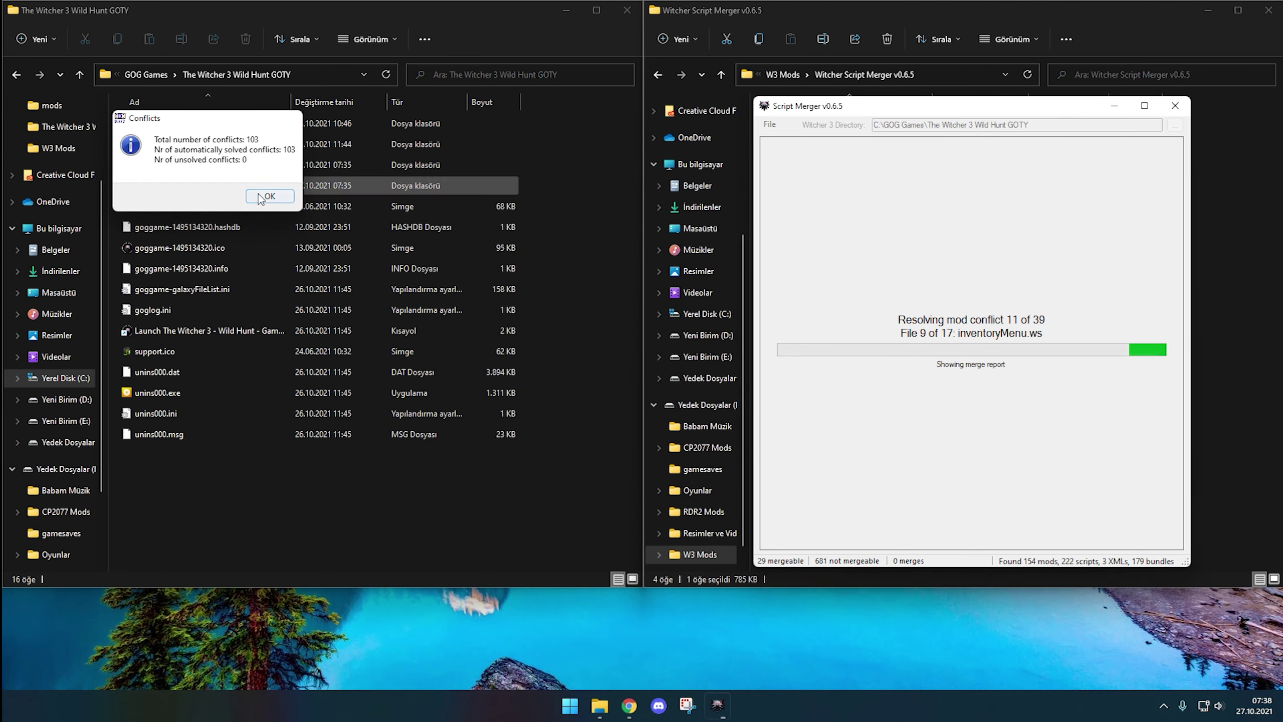
Step: Accept the conflict summaries and merge reports for inventoryMenu.ws and mapMenu.ws
left_click(267, 196)
left_click(806, 478)
key("Return")
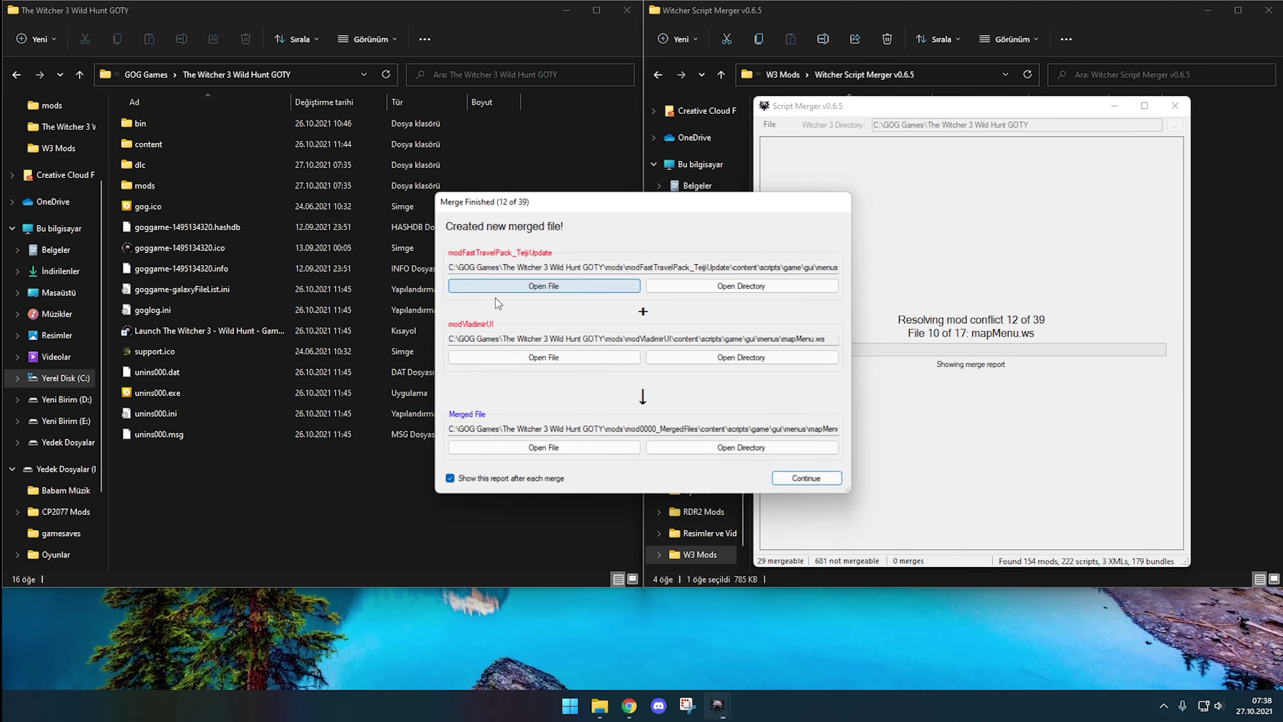
left_click(804, 477)
Step: Accept the conflict summaries and merge reports for npc.ws, covering modEnableMimics_blinking, modNewLightningEffect, modSpawnCompanions and modVladimirUI
left_click(259, 196)
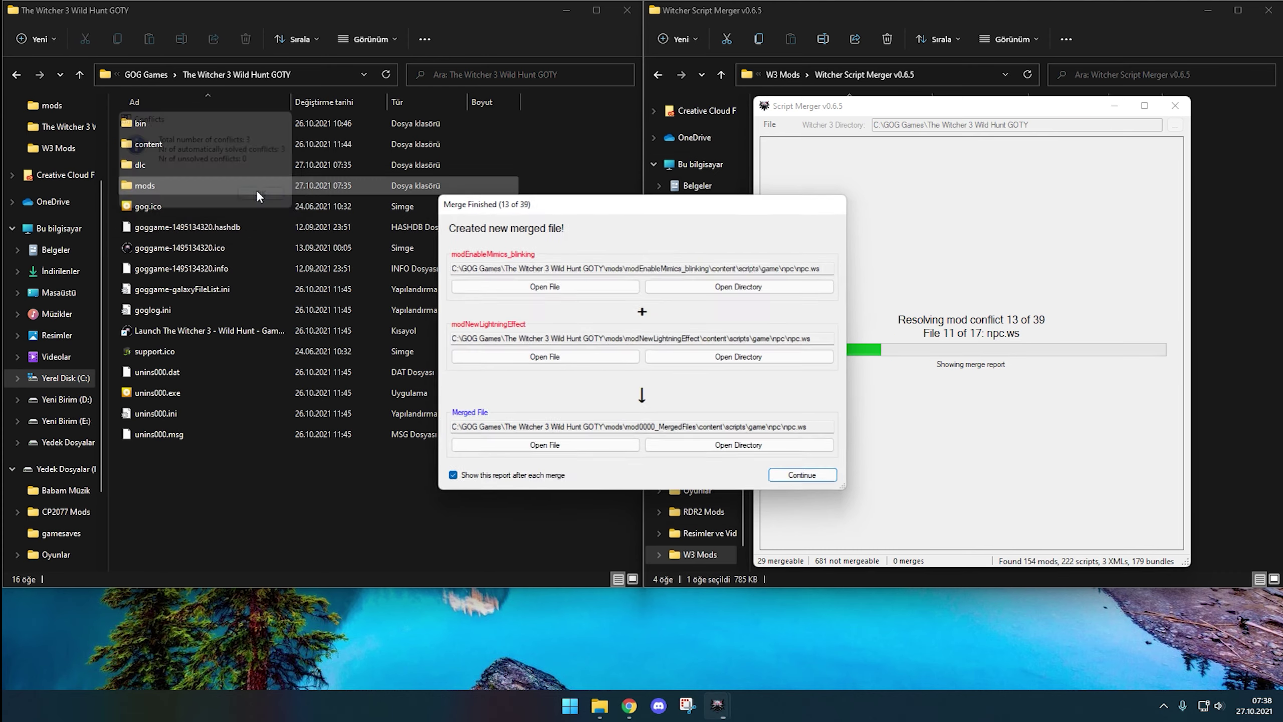
left_click(796, 478)
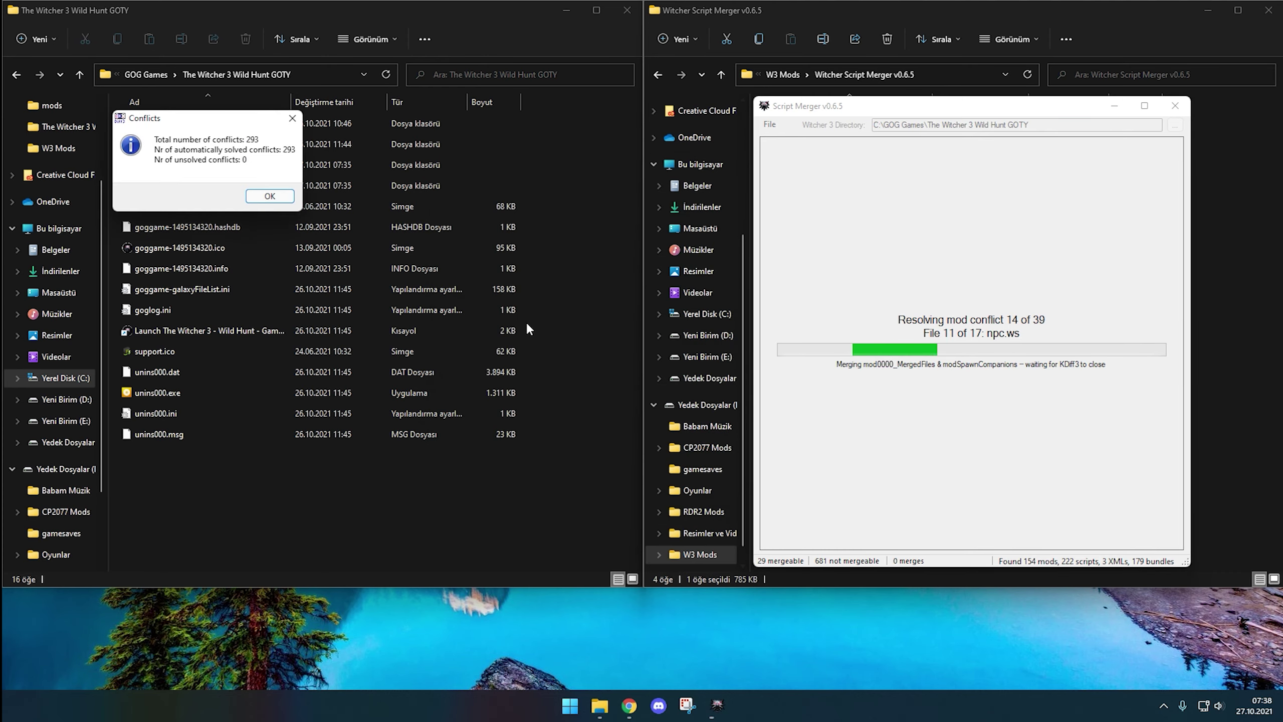
left_click(269, 196)
left_click(800, 477)
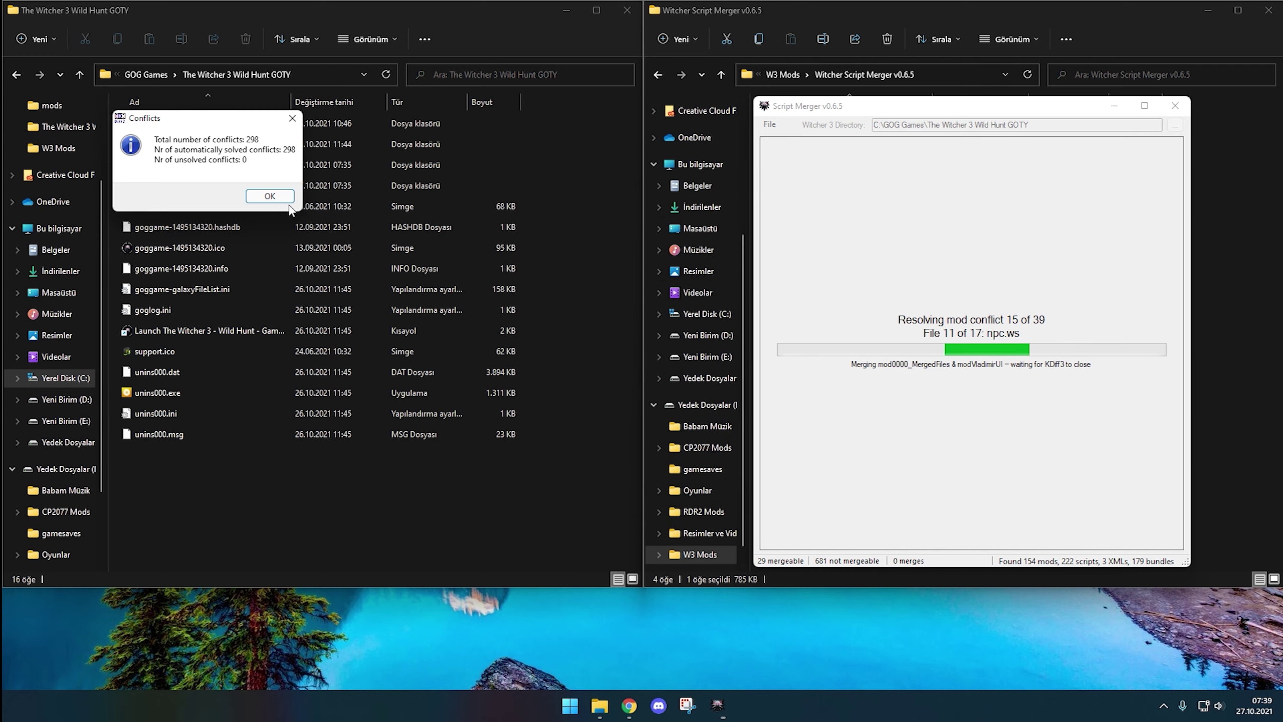
left_click(286, 200)
left_click(800, 477)
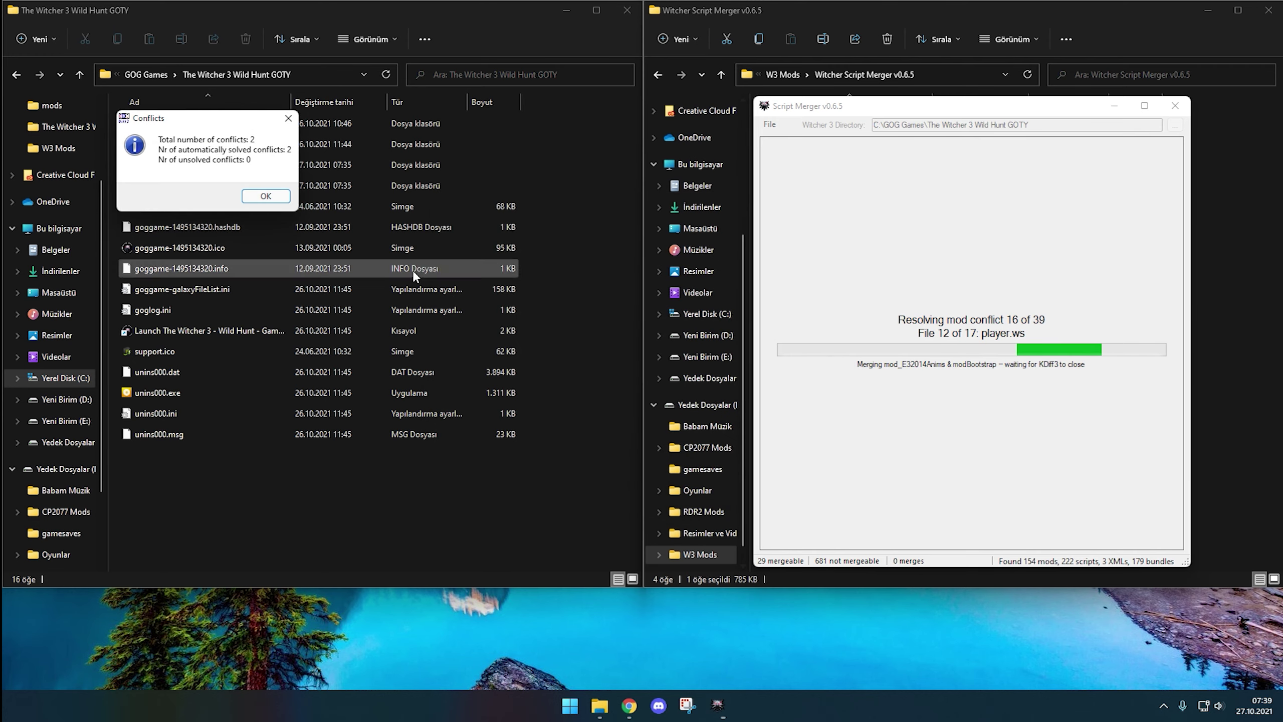
Step: Accept the conflict summaries and merge reports for player.ws, covering mod_E32014Anims, modBootstrap, modEnableMimics_blinking and modImmersiveCam
left_click(276, 197)
left_click(815, 483)
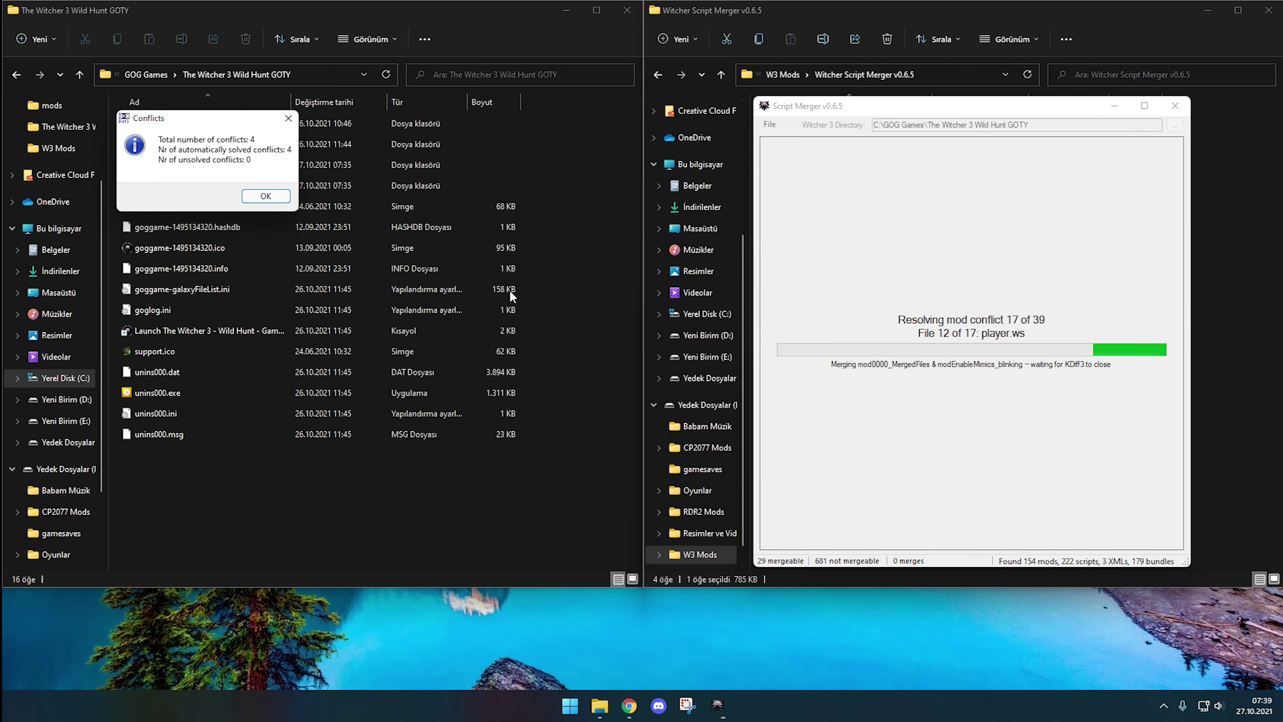
left_click(278, 198)
left_click(823, 479)
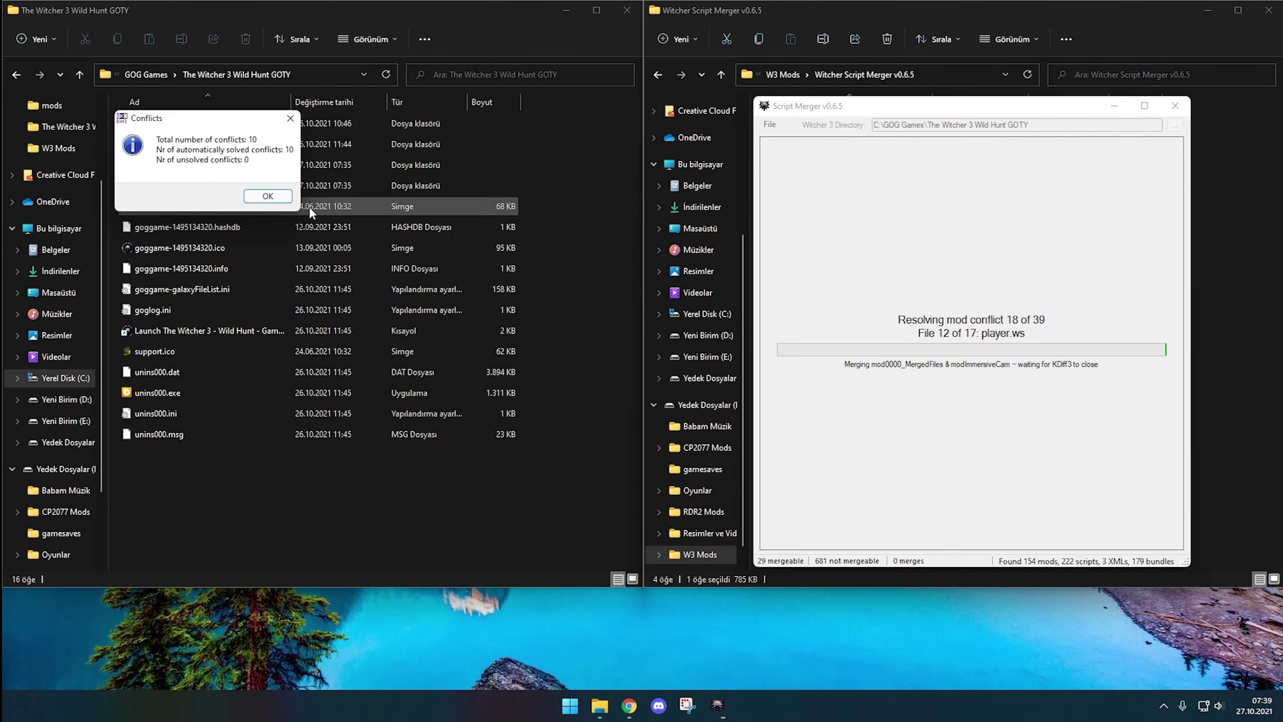
left_click(278, 198)
left_click(805, 484)
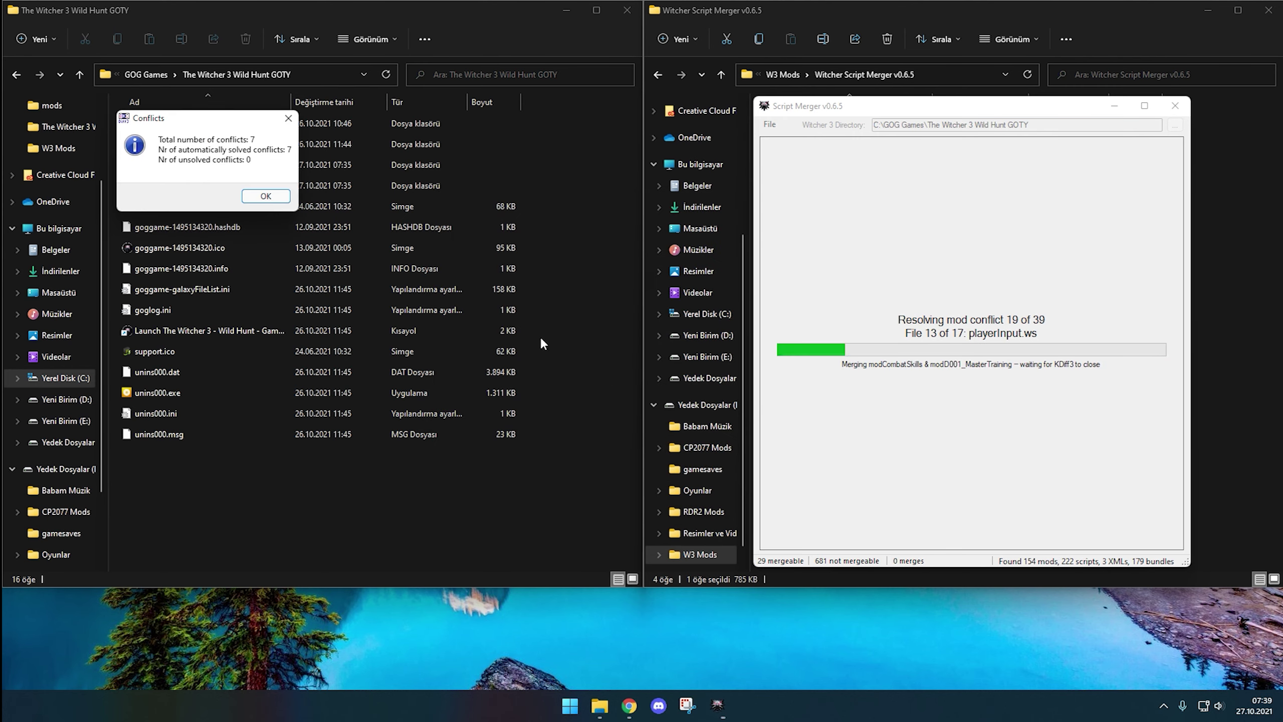
Step: Accept the conflict summaries and merge reports for playerInput.ws, covering modCombatSkills, modD001_MasterTraining and modImmersiveCam
left_click(277, 198)
left_click(815, 482)
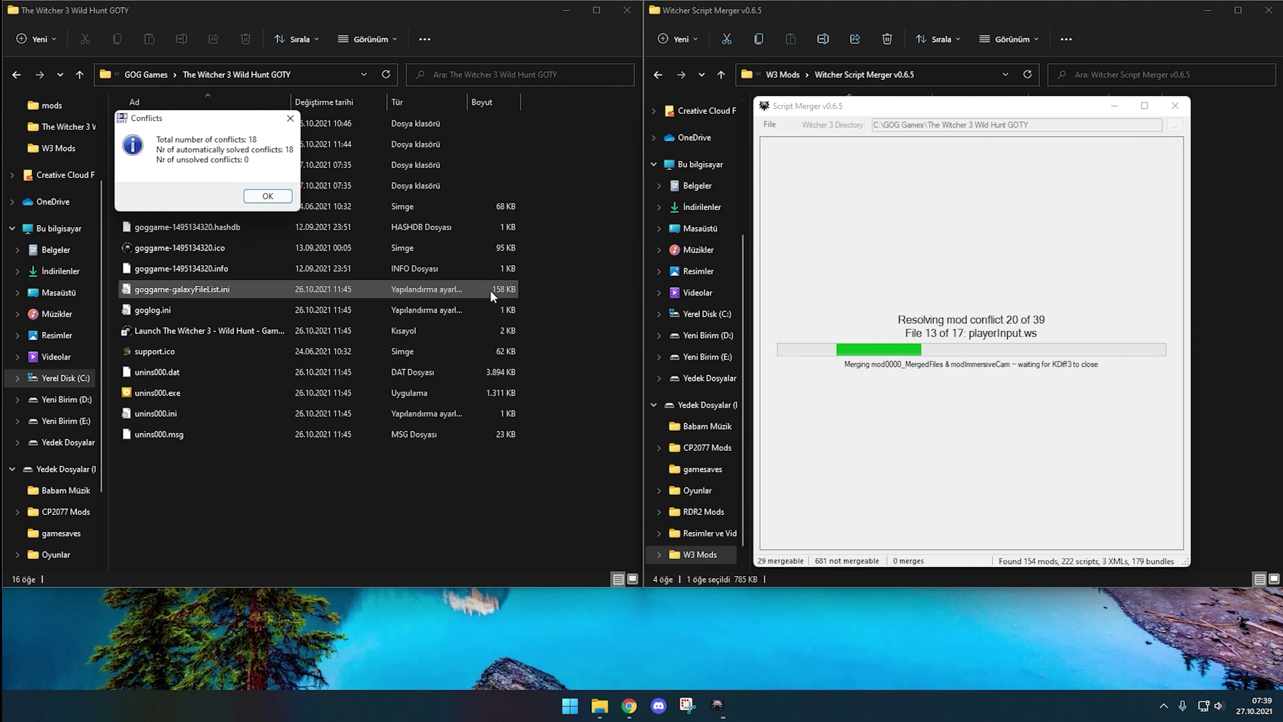
left_click(278, 198)
left_click(797, 477)
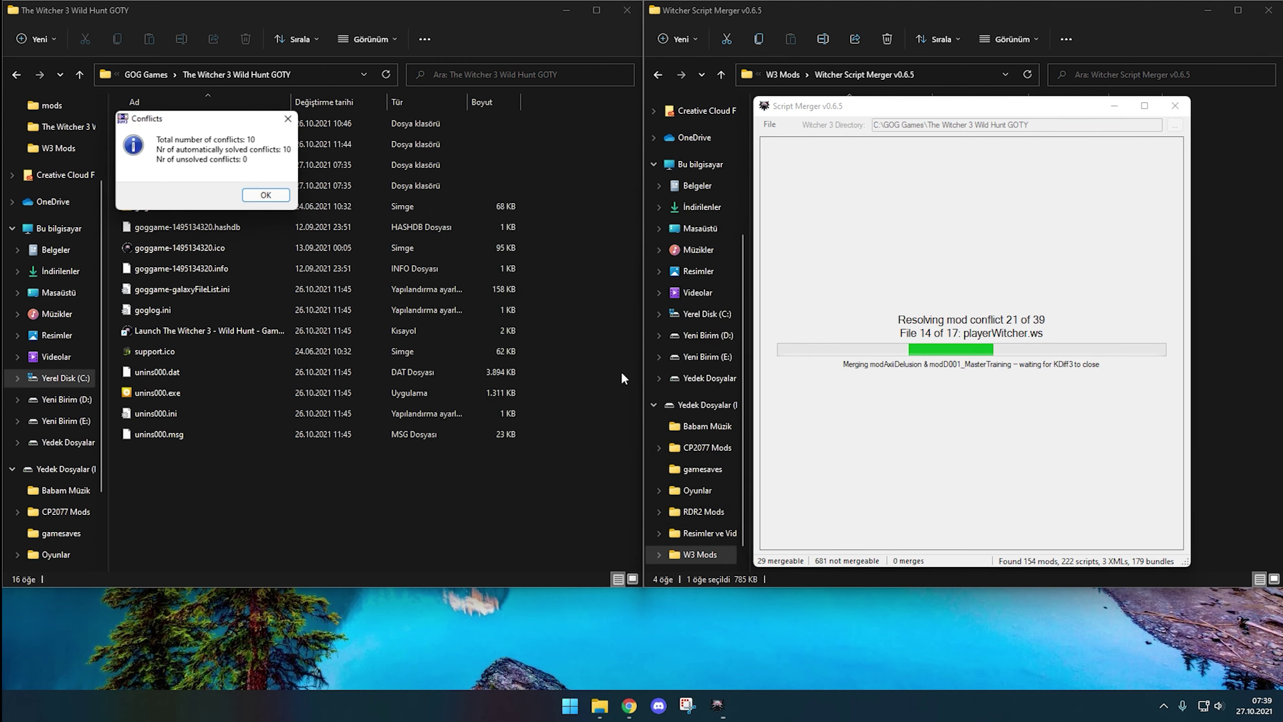
Step: Accept the playerWitcher.ws conflict summaries and merge reports for modAxiiDelusion, modD001_MasterTraining and modFastTravelPack_TeijiUpdate
left_click(267, 196)
left_click(817, 480)
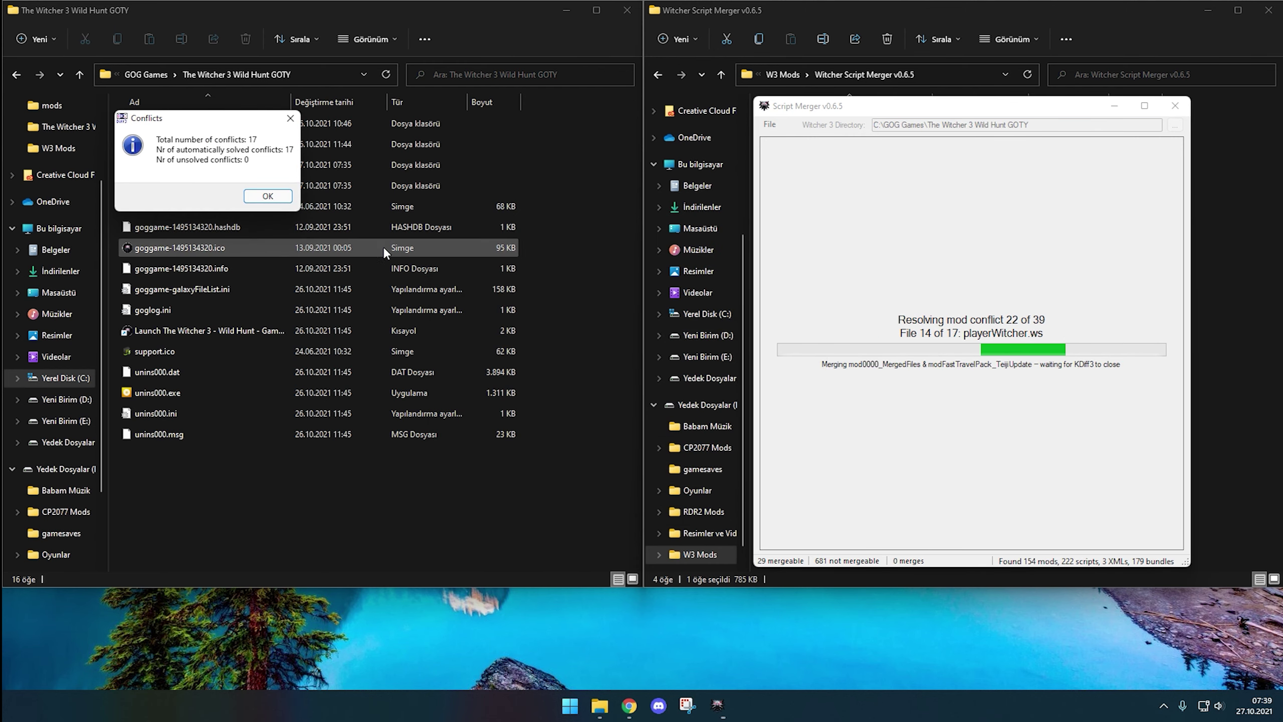
left_click(268, 196)
left_click(809, 478)
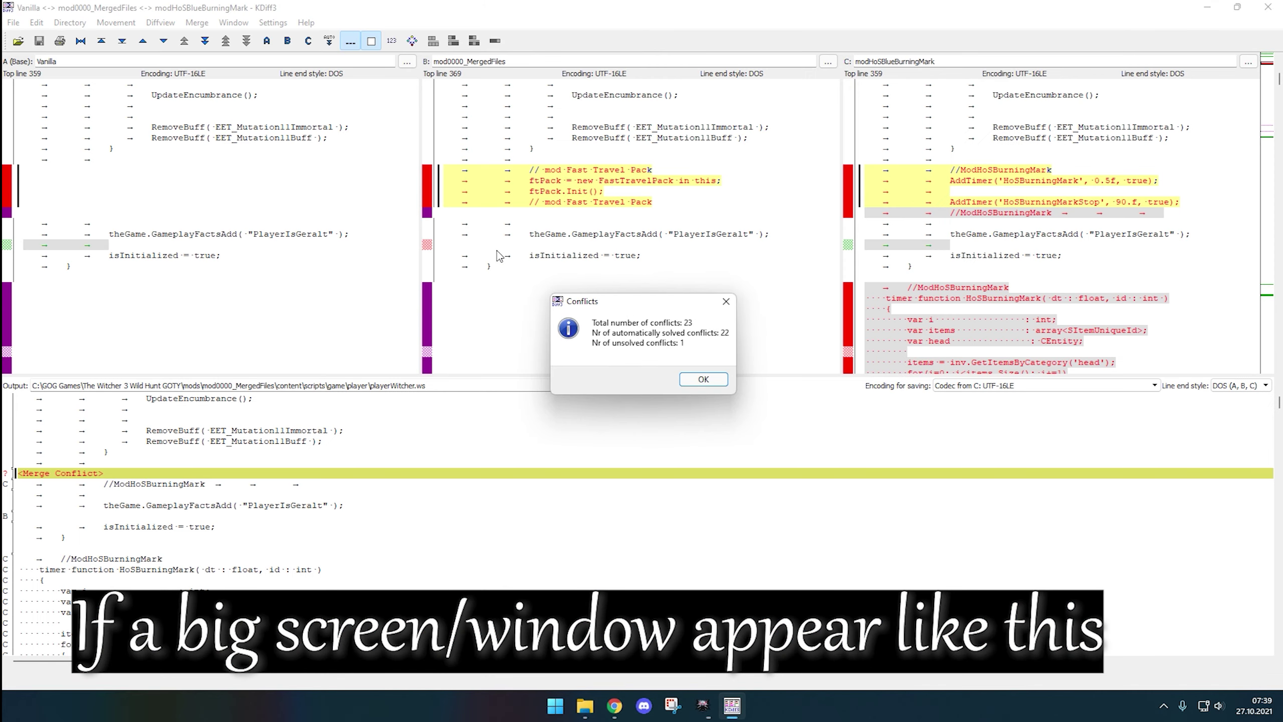
Step: Dismiss the conflict summary and resolve the unsolved playerWitcher.ws merge conflict by taking the lines from B followed by those from C
left_click(704, 380)
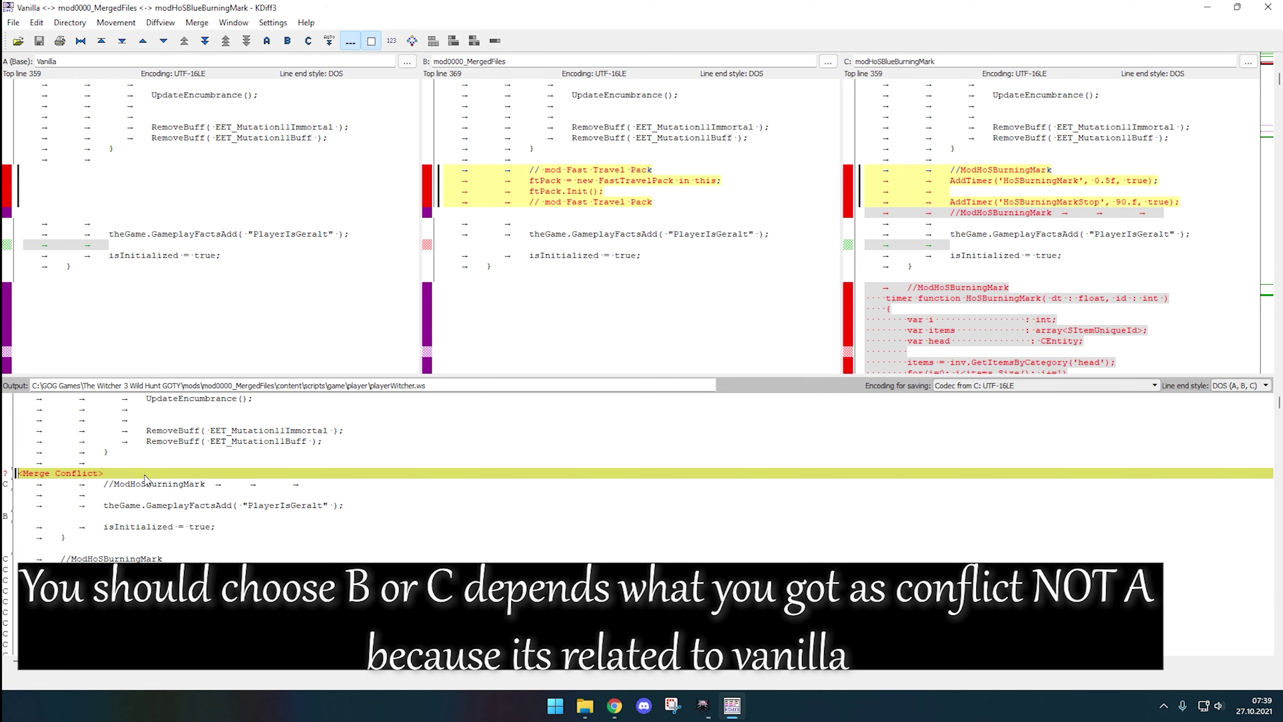
right_click(145, 478)
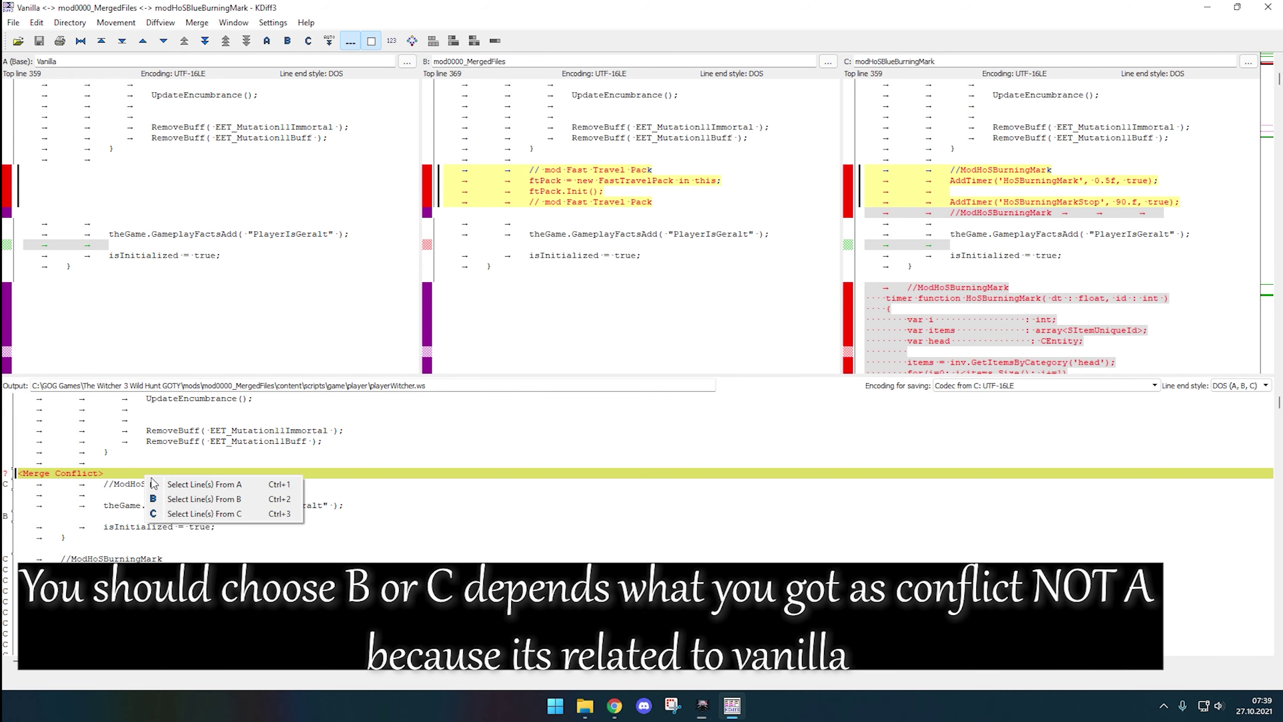
left_click(172, 500)
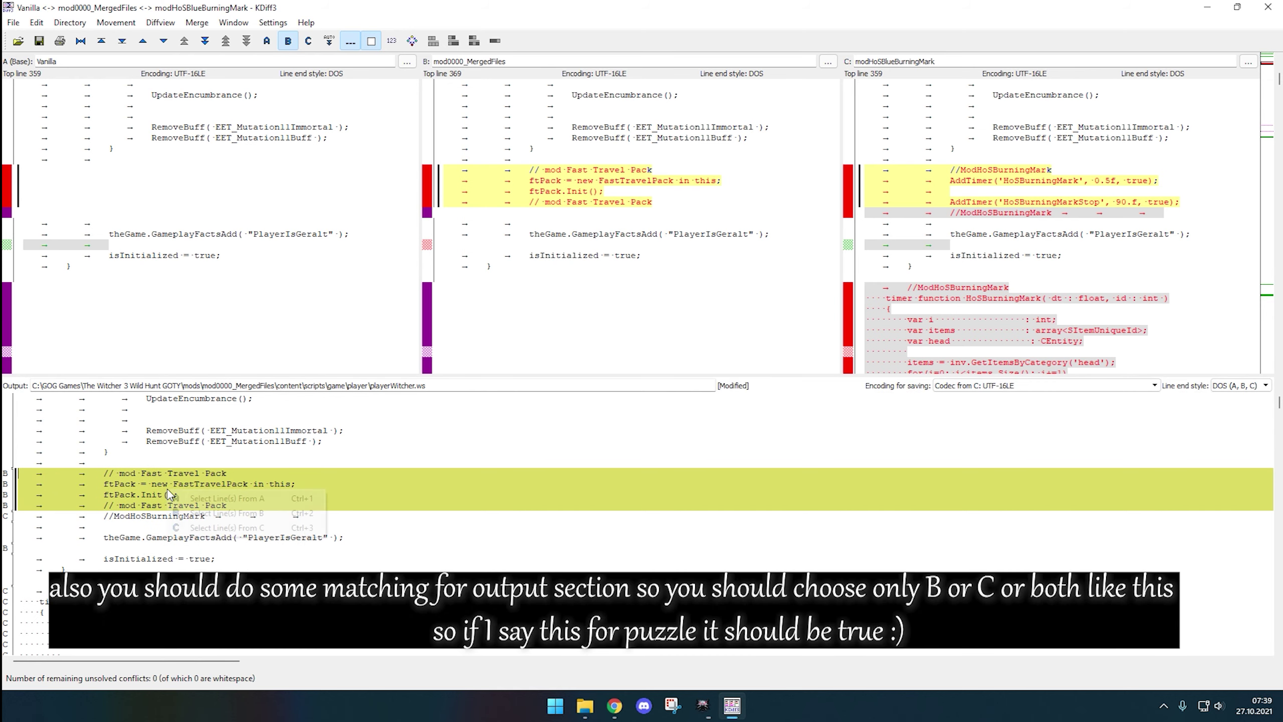
right_click(169, 494)
left_click(197, 525)
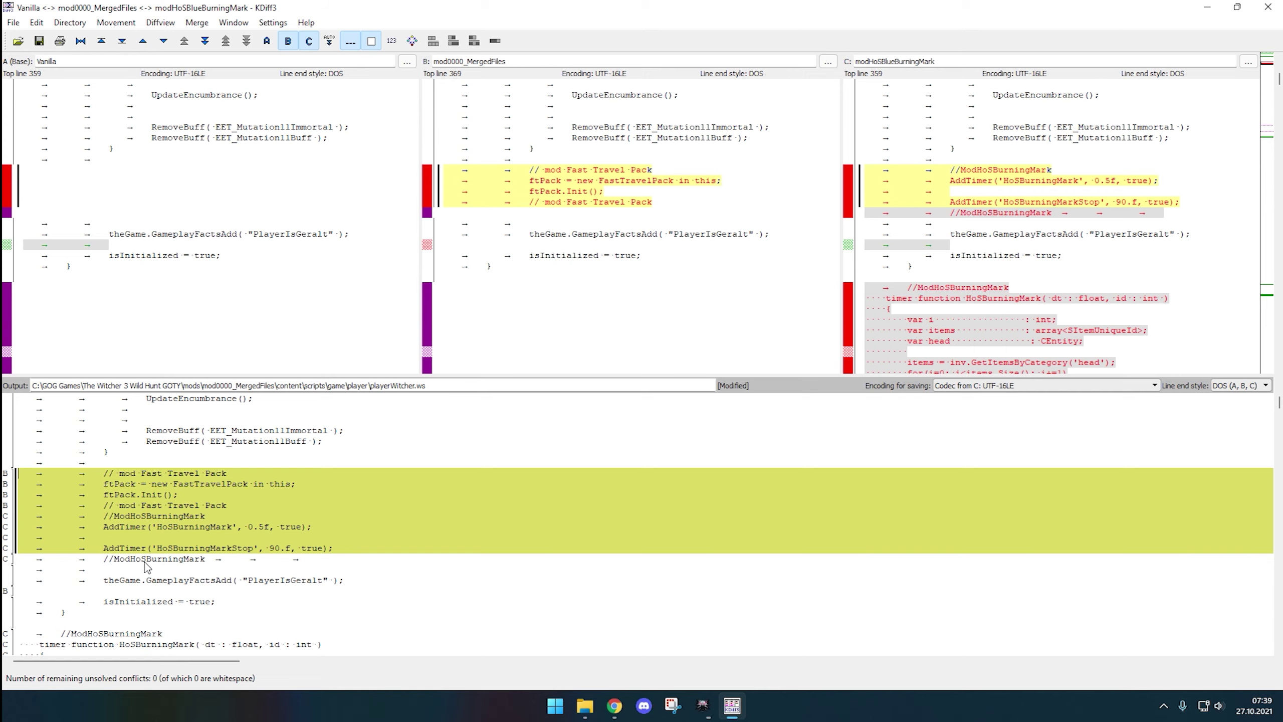
Step: Save the merged playerWitcher.ws, close KDiff3 and accept the merge report for modHoSBlueBurningMark
left_click(39, 41)
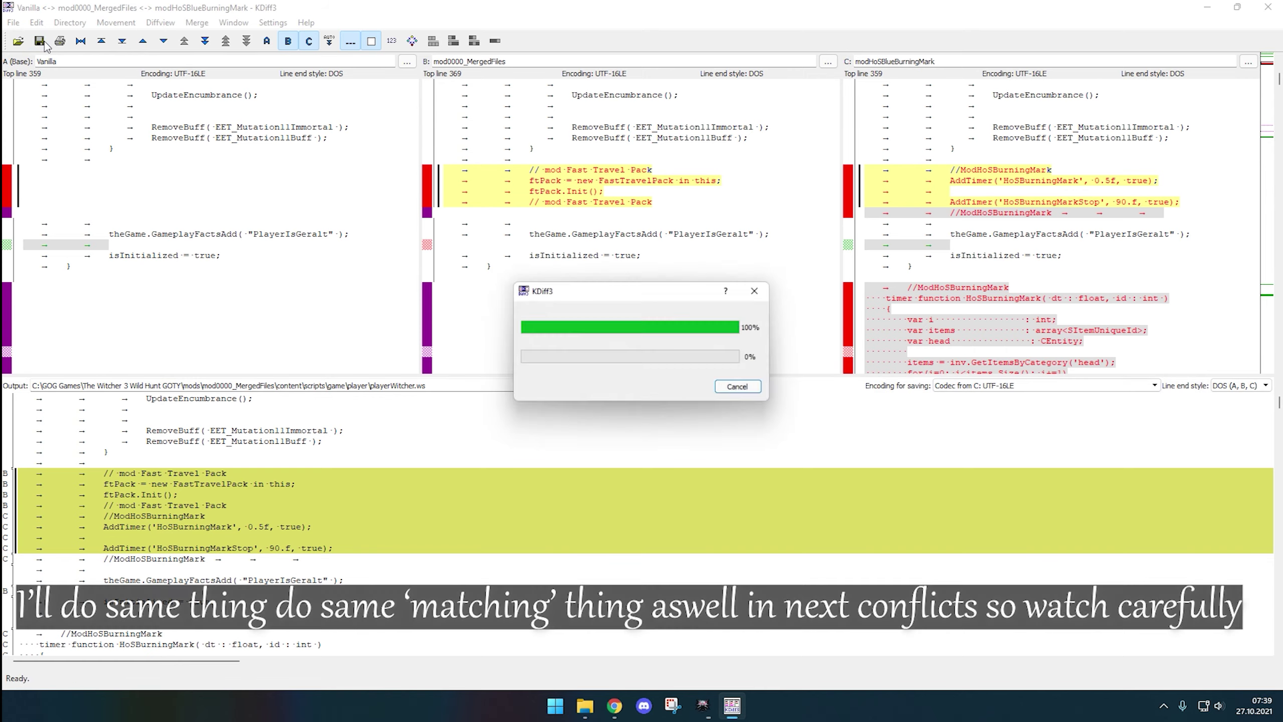
left_click(1271, 6)
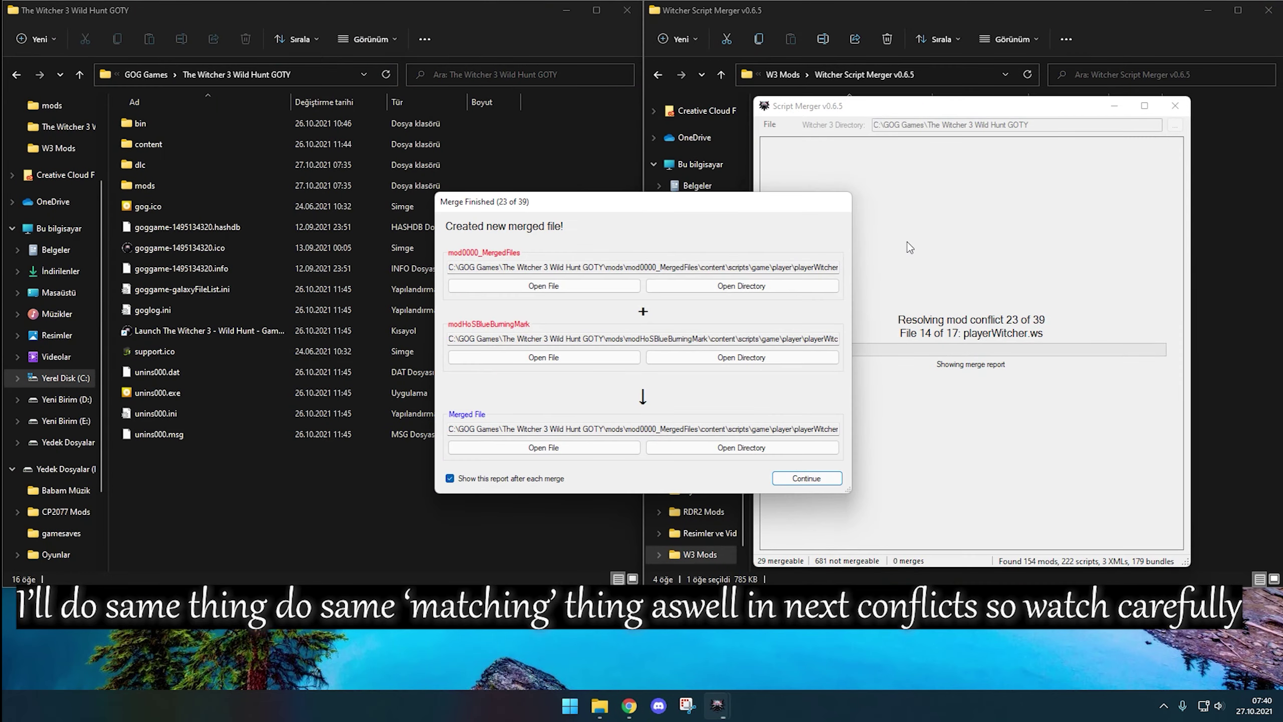
left_click(829, 478)
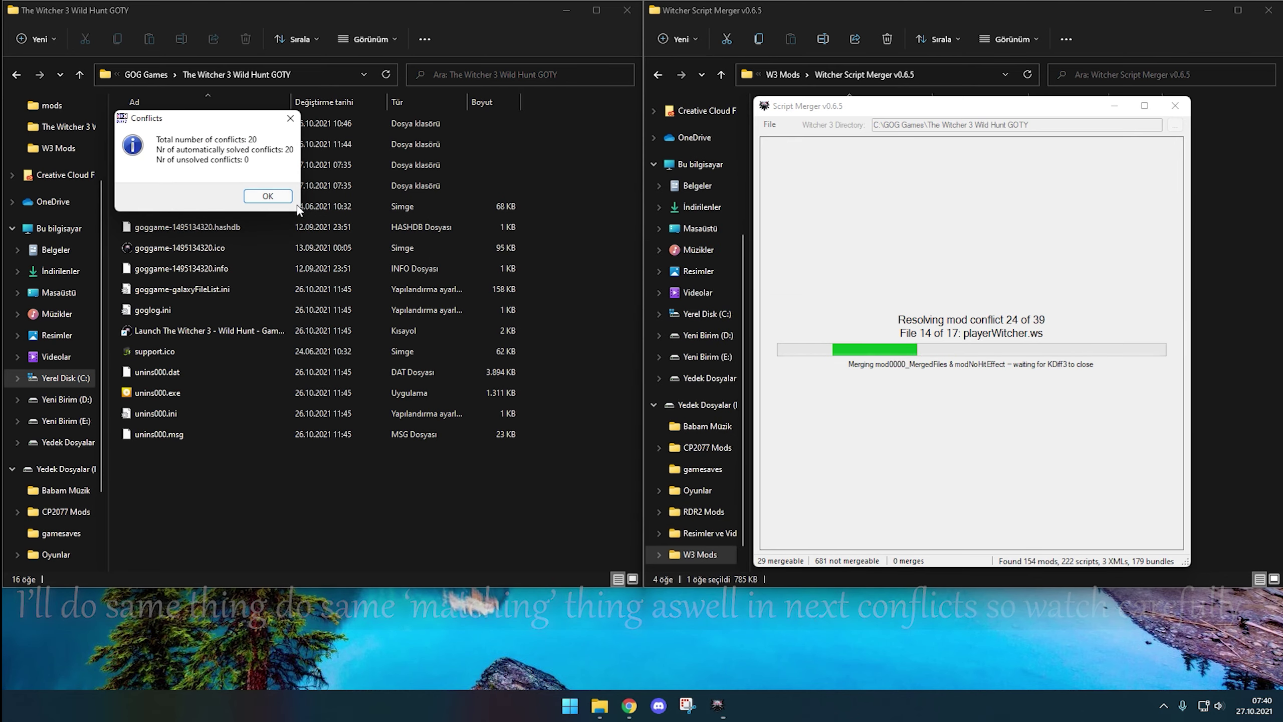
Step: Accept the playerWitcher.ws conflict summaries and merge reports for modNoHitEffect, modNoPotionScreenFX and modStartingArmor_Stronger
key("Return")
left_click(831, 478)
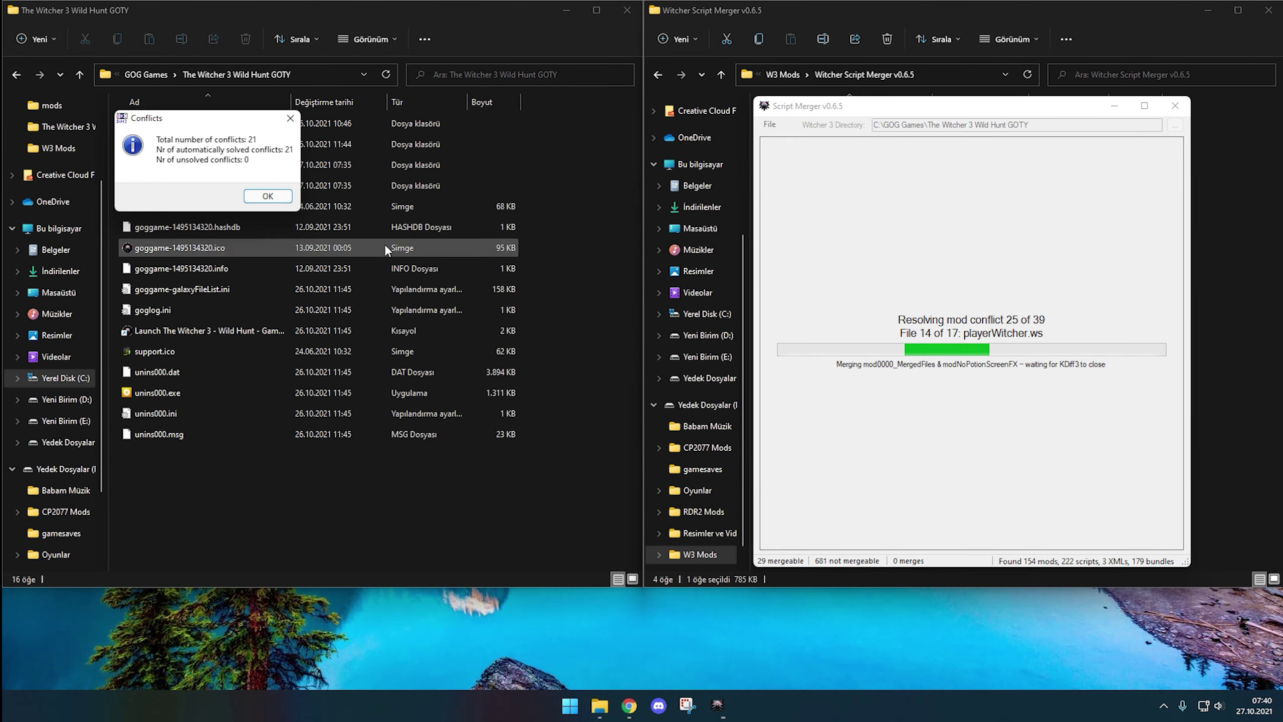
key("Return")
left_click(838, 477)
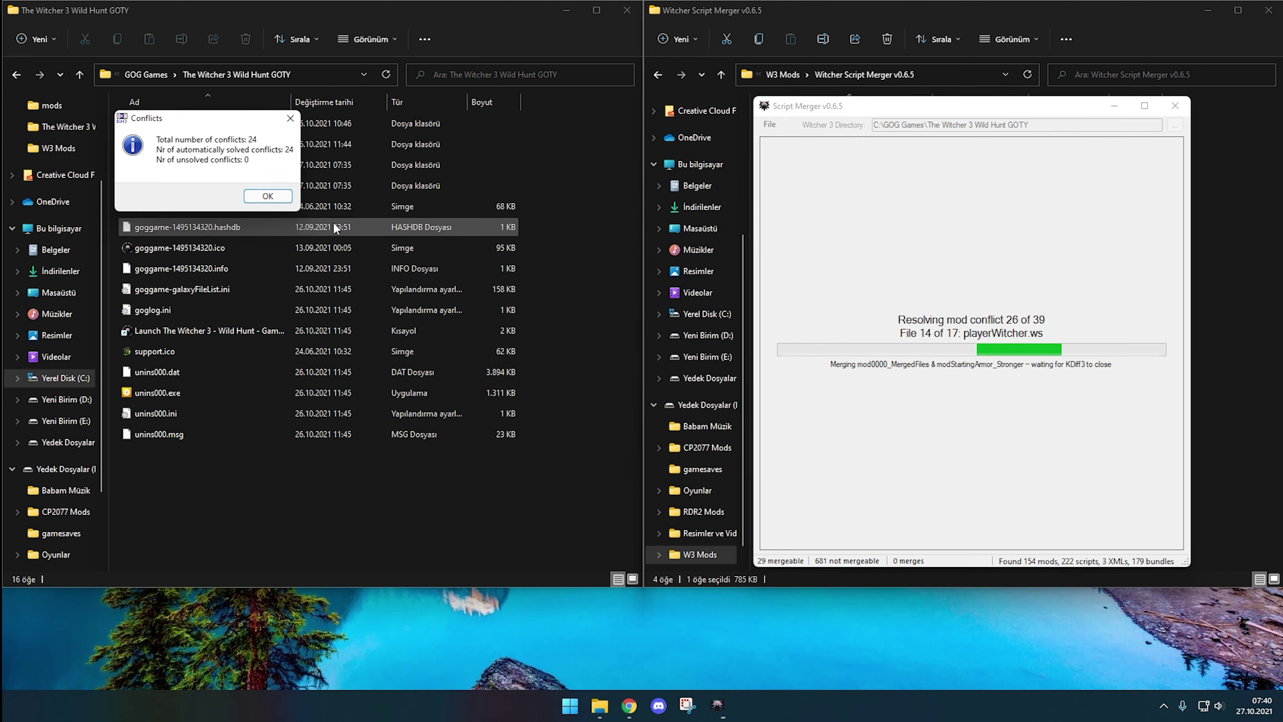
left_click(285, 199)
left_click(796, 472)
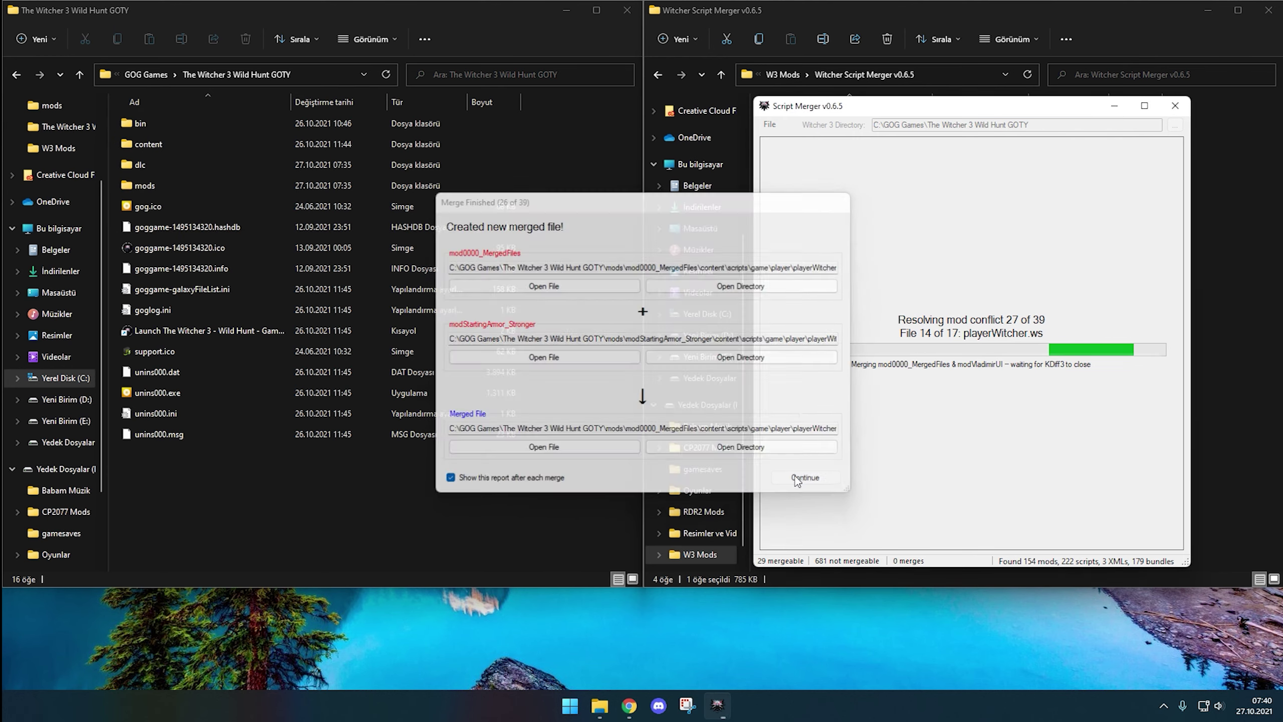
Step: Accept the playerWitcher.ws conflict summaries and merge reports for modVladimirUI, modWeatherControl and modZBesserwisserScripts
left_click(286, 198)
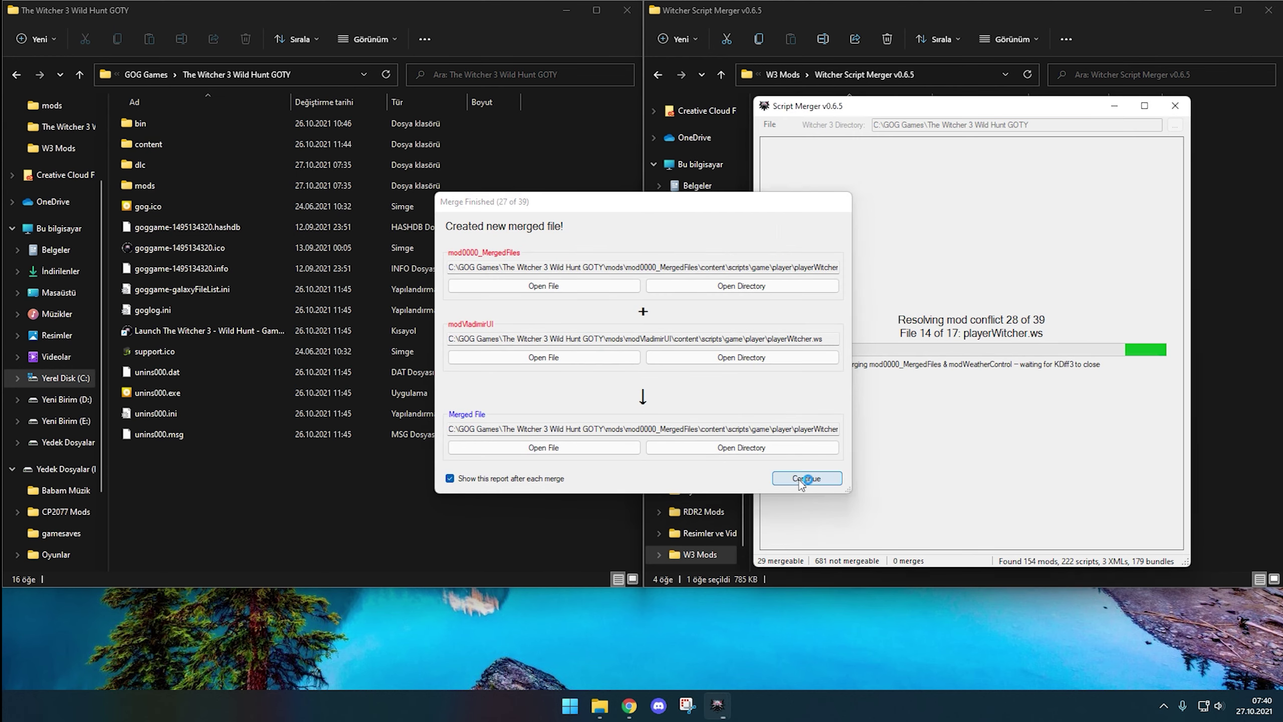
left_click(794, 469)
left_click(284, 197)
left_click(795, 470)
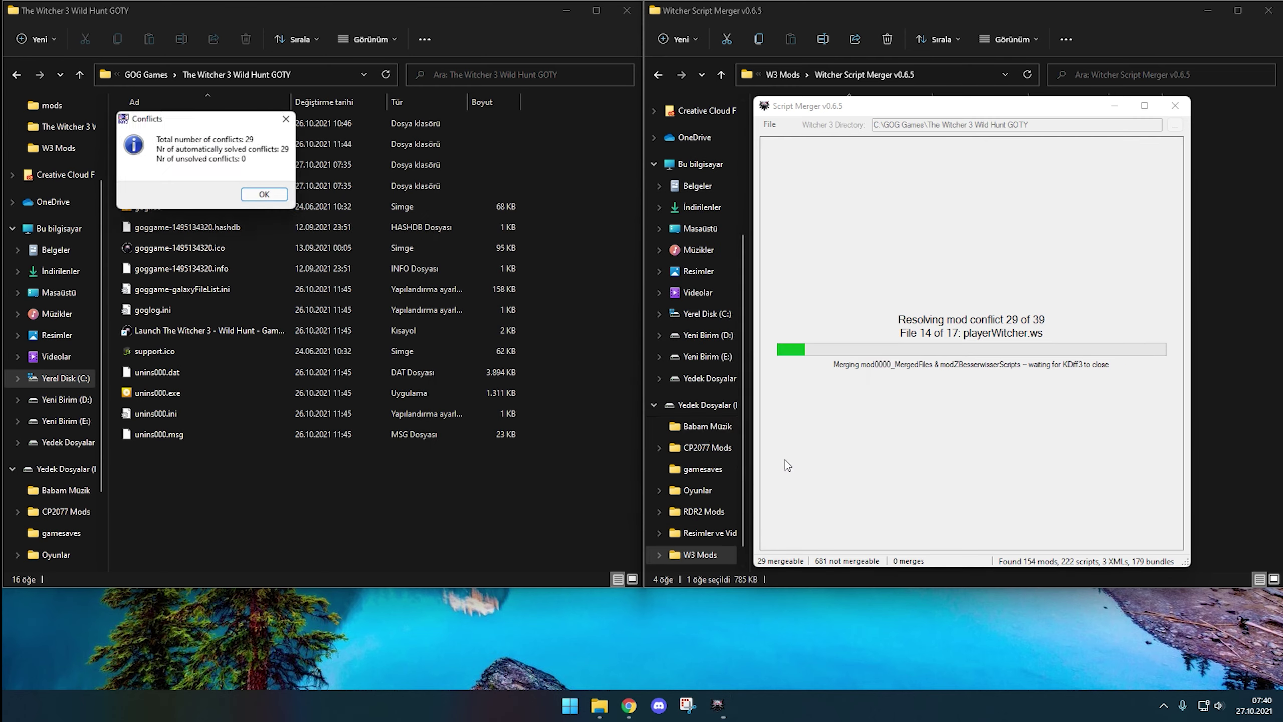
left_click(264, 193)
left_click(792, 472)
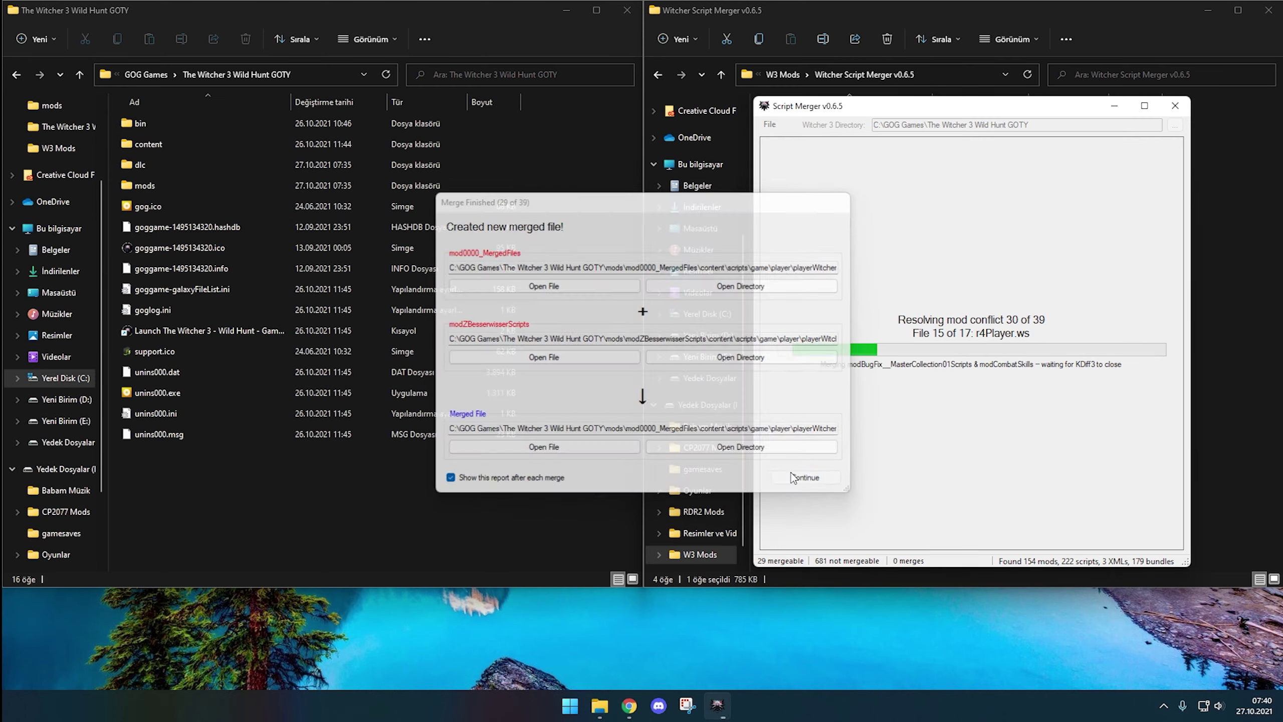
Step: Accept the r4Player.ws conflict summaries and merge reports for modCombatSkills, modCombatSpeed and modImmersiveCam
left_click(268, 196)
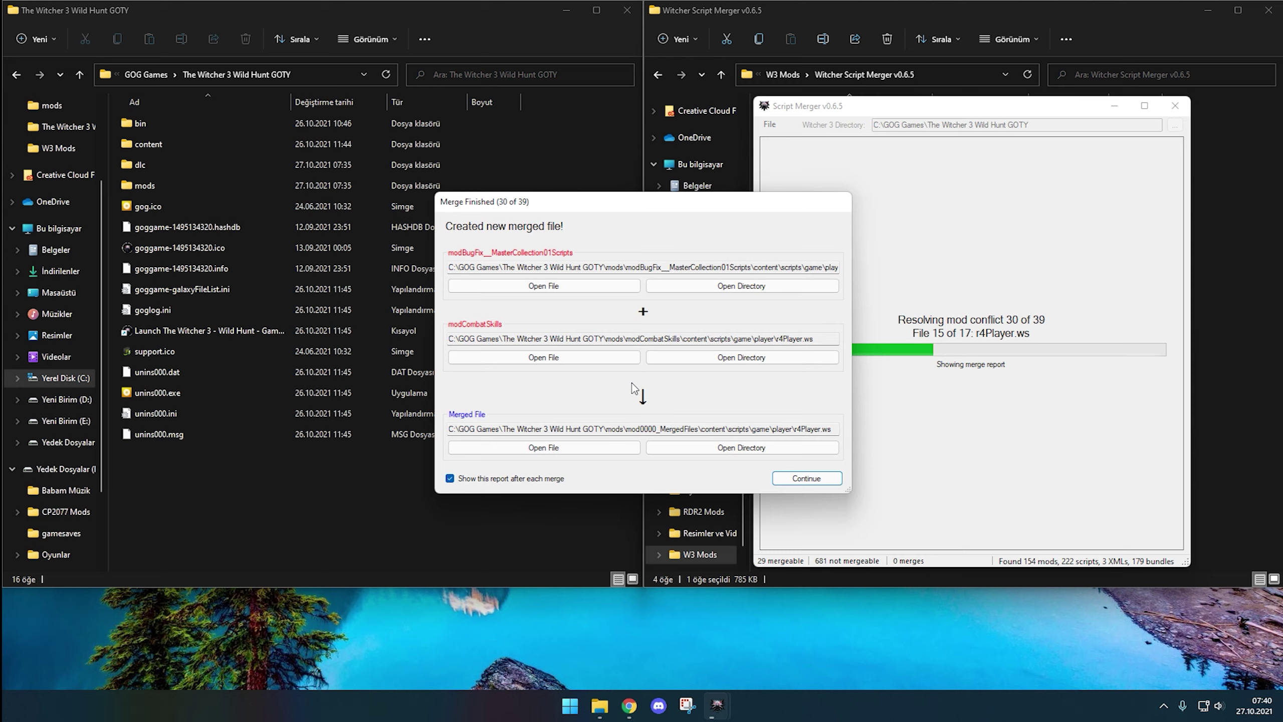
left_click(784, 477)
left_click(265, 195)
left_click(814, 478)
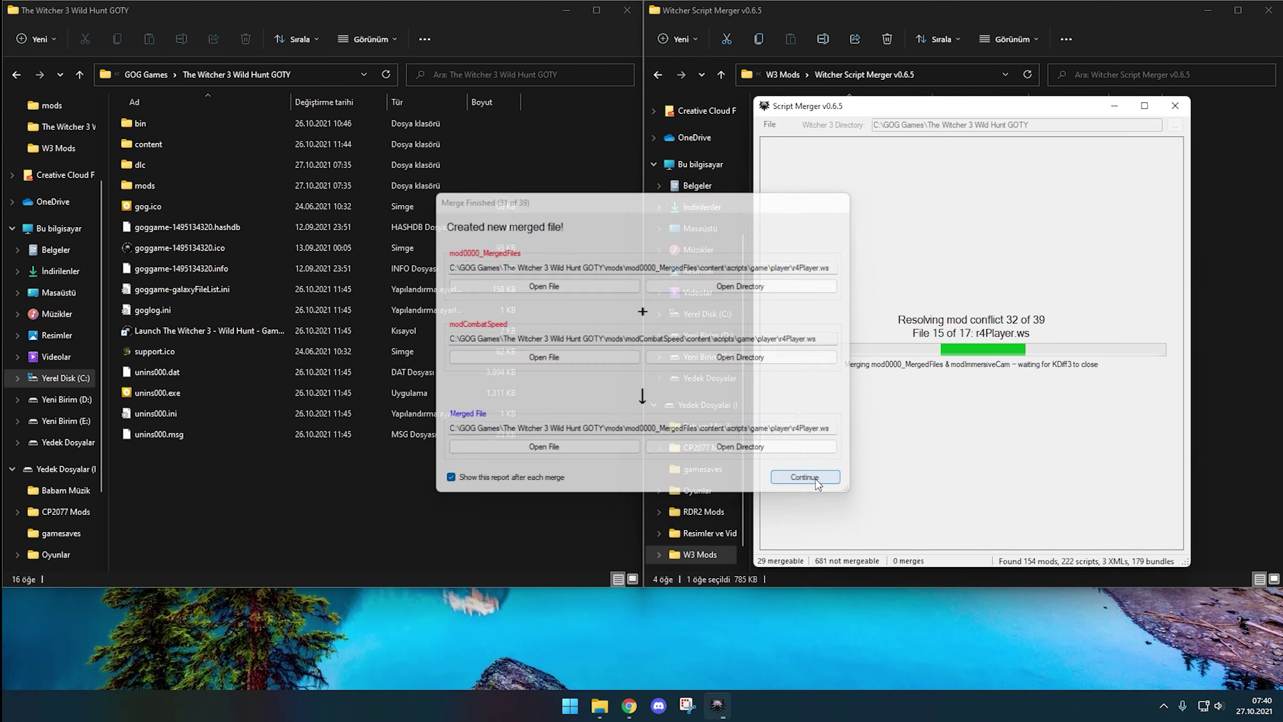
left_click(268, 196)
left_click(806, 477)
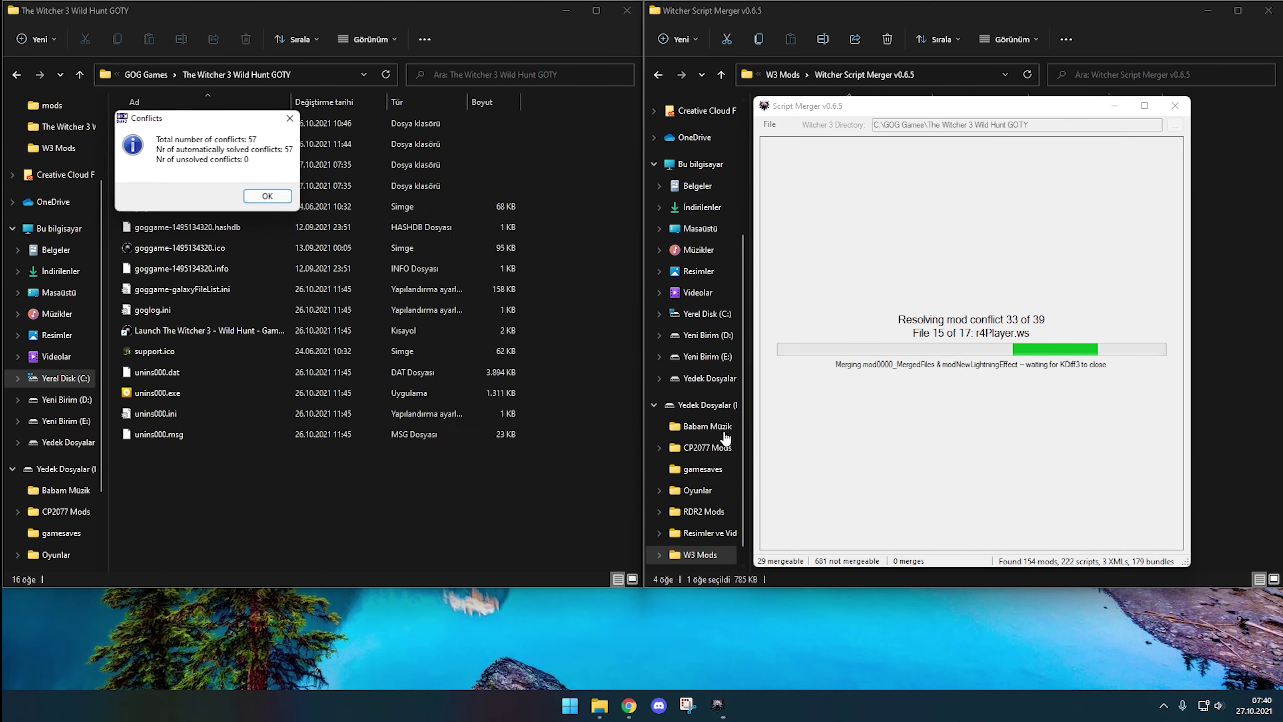
Step: Accept the r4Player.ws conflict summaries and merge reports for modNewLightningEffect, modNoCombatWeatherCommentary and modRemoveItemLevelReqs
left_click(267, 195)
left_click(814, 477)
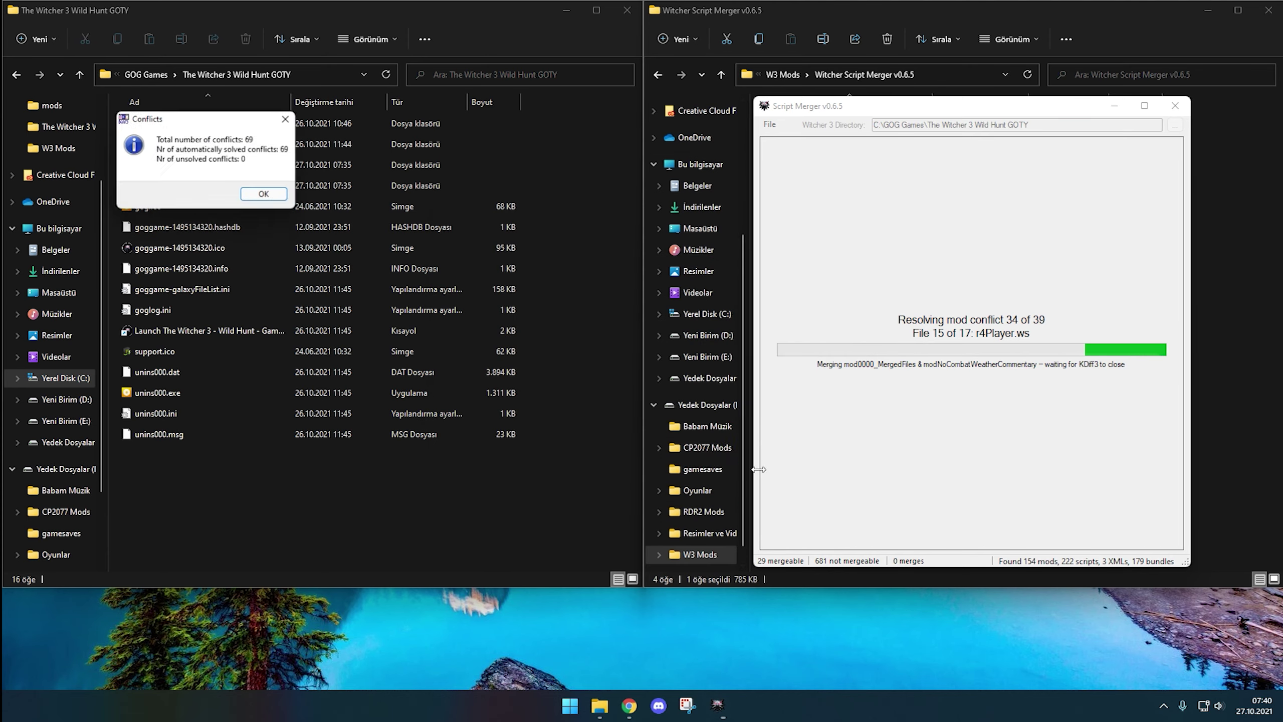
left_click(264, 194)
left_click(791, 478)
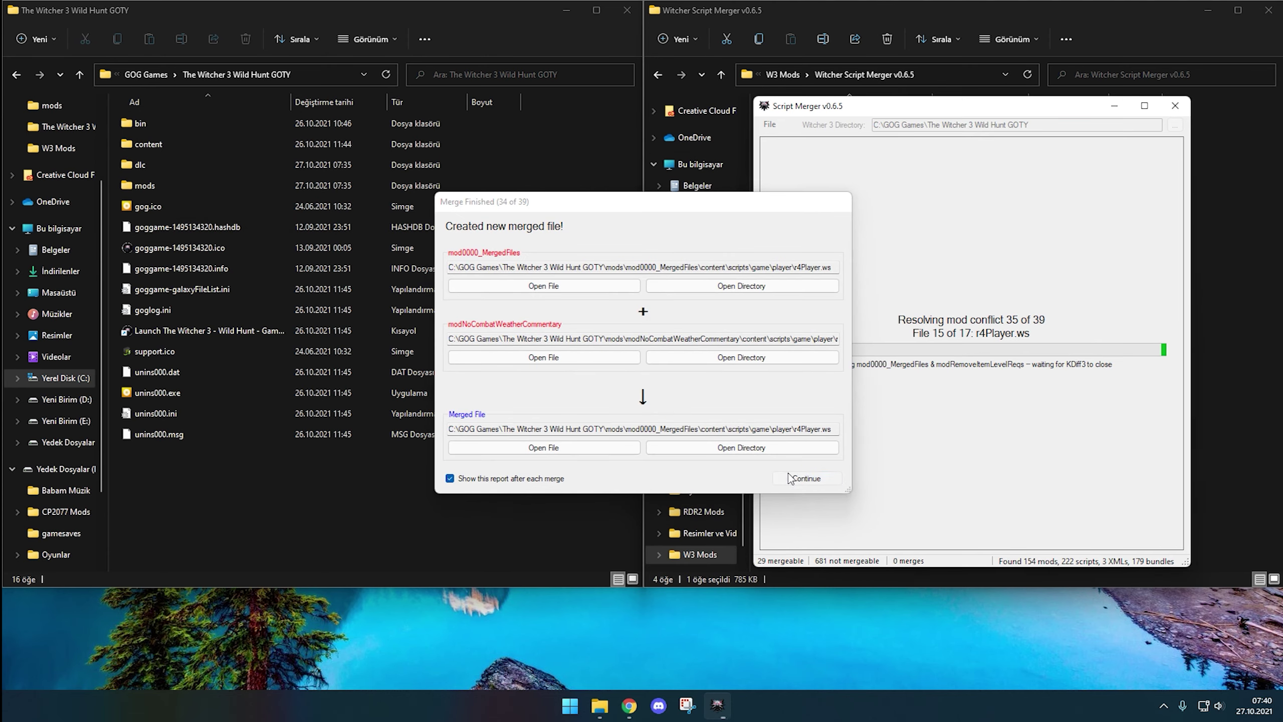
left_click(267, 197)
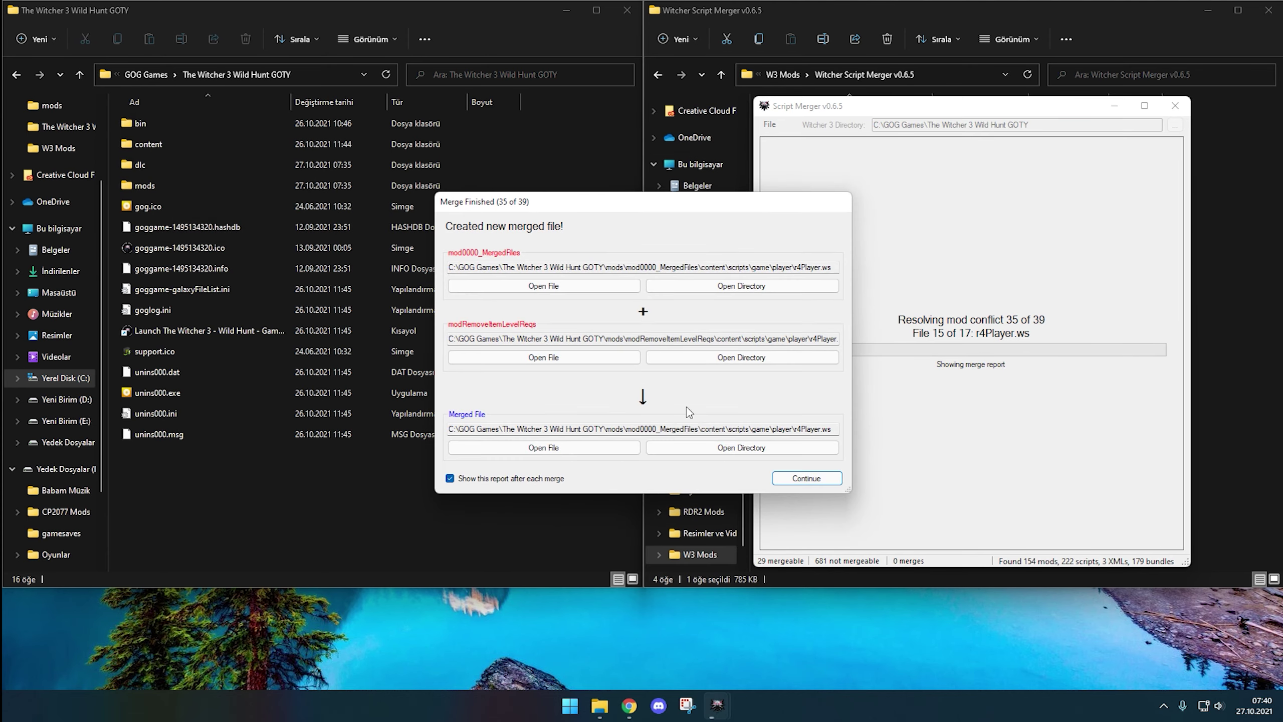
left_click(782, 477)
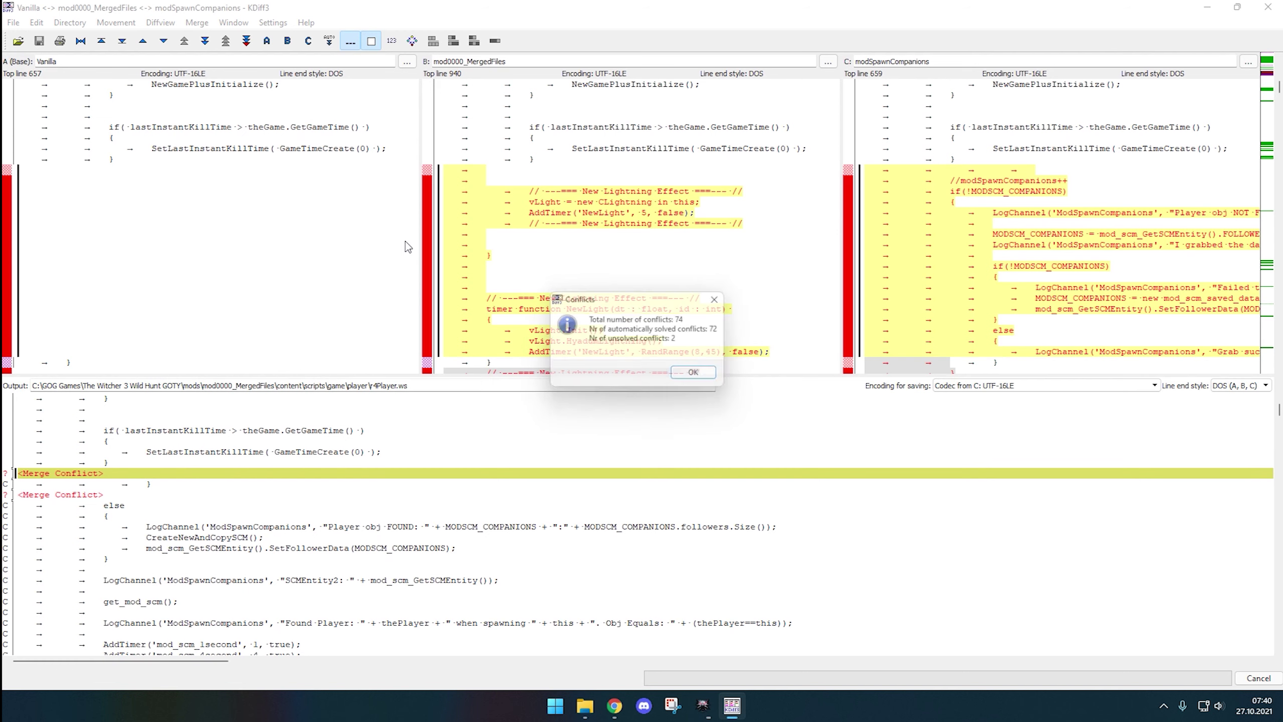
Step: Dismiss the conflict summary and resolve the first r4Player.ws merge conflict with modSpawnCompanions using the lines from B followed by those from C
left_click(694, 375)
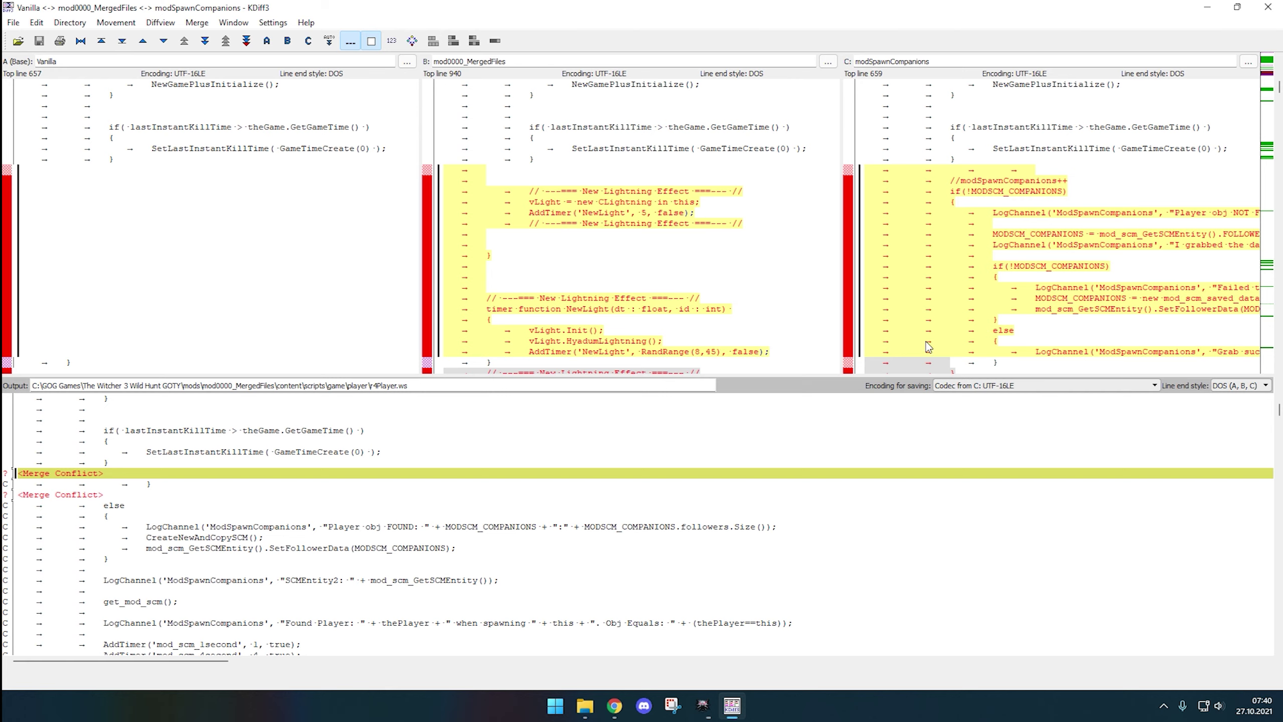
right_click(109, 472)
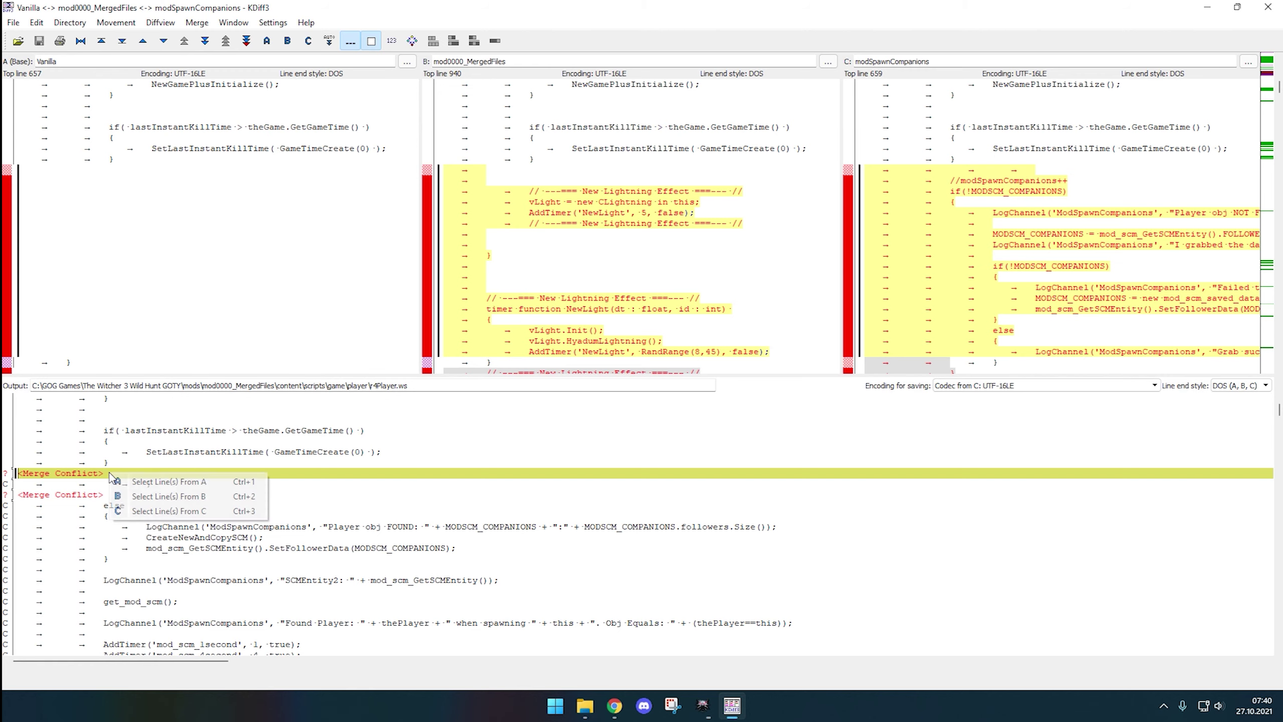
left_click(141, 494)
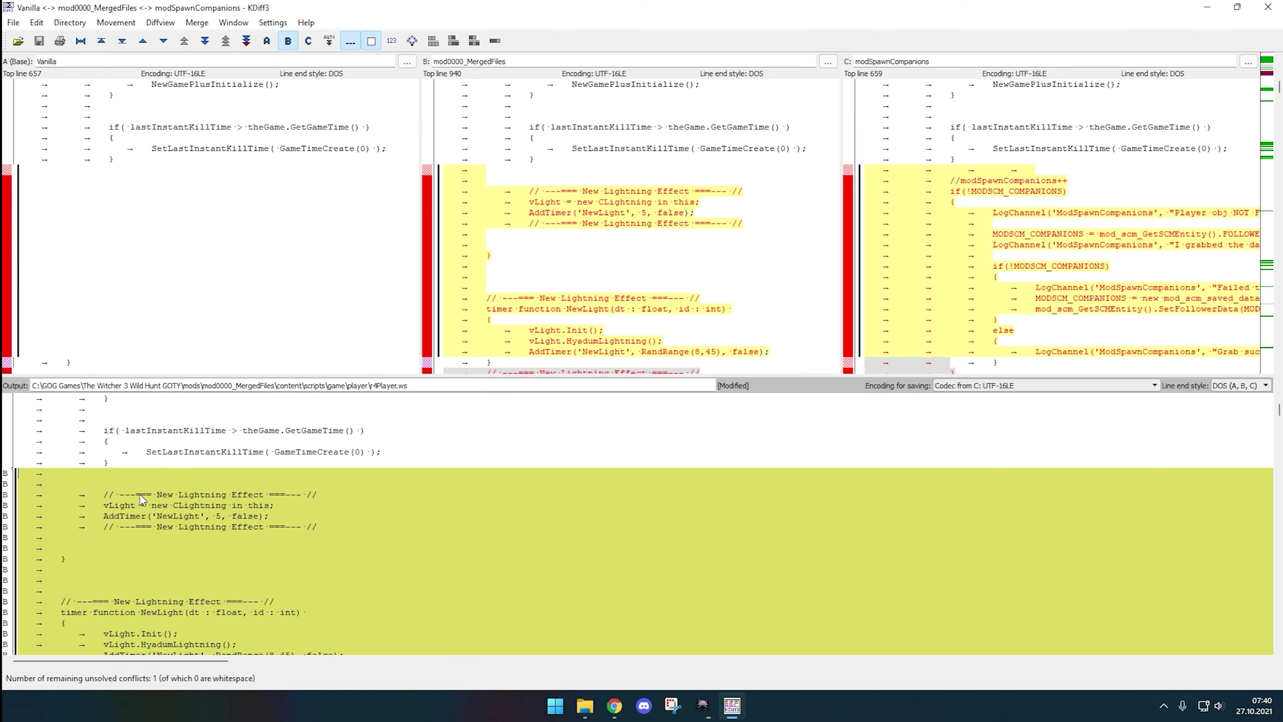
scroll(140, 494, "down", 3)
scroll(140, 494, "up", 3)
right_click(136, 481)
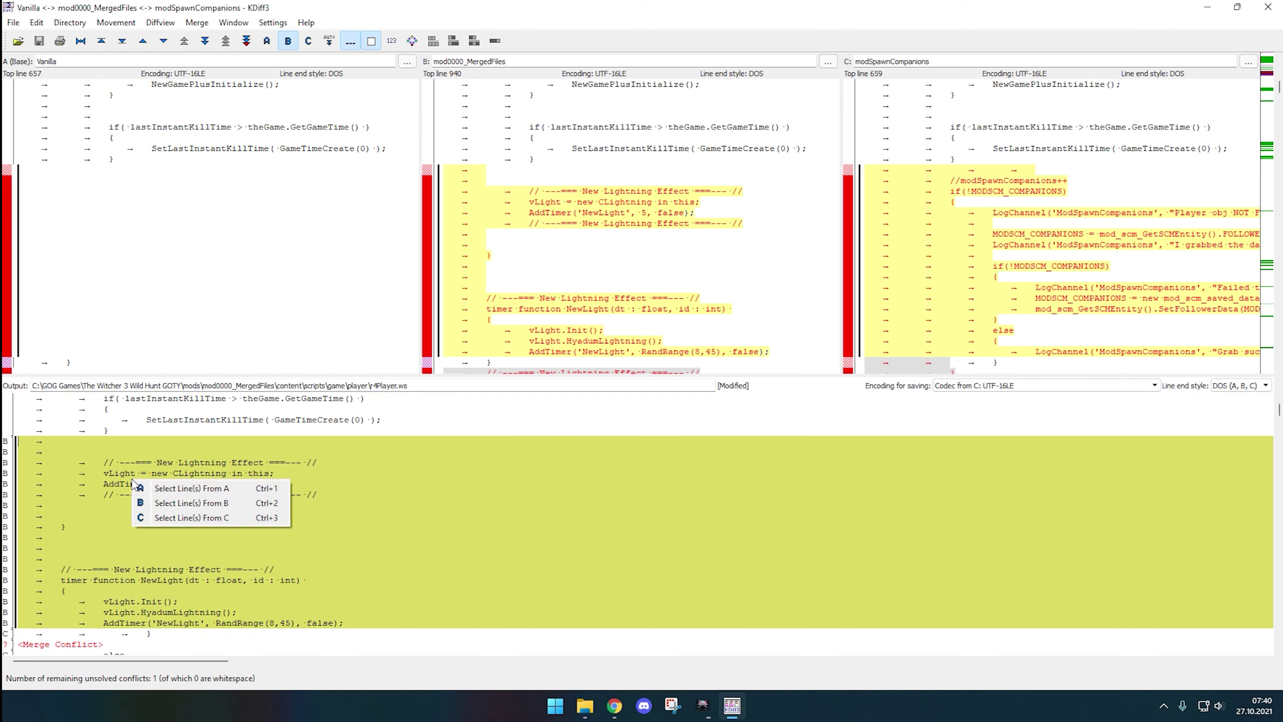
left_click(173, 517)
scroll(172, 517, "down", 3)
scroll(165, 498, "down", 8)
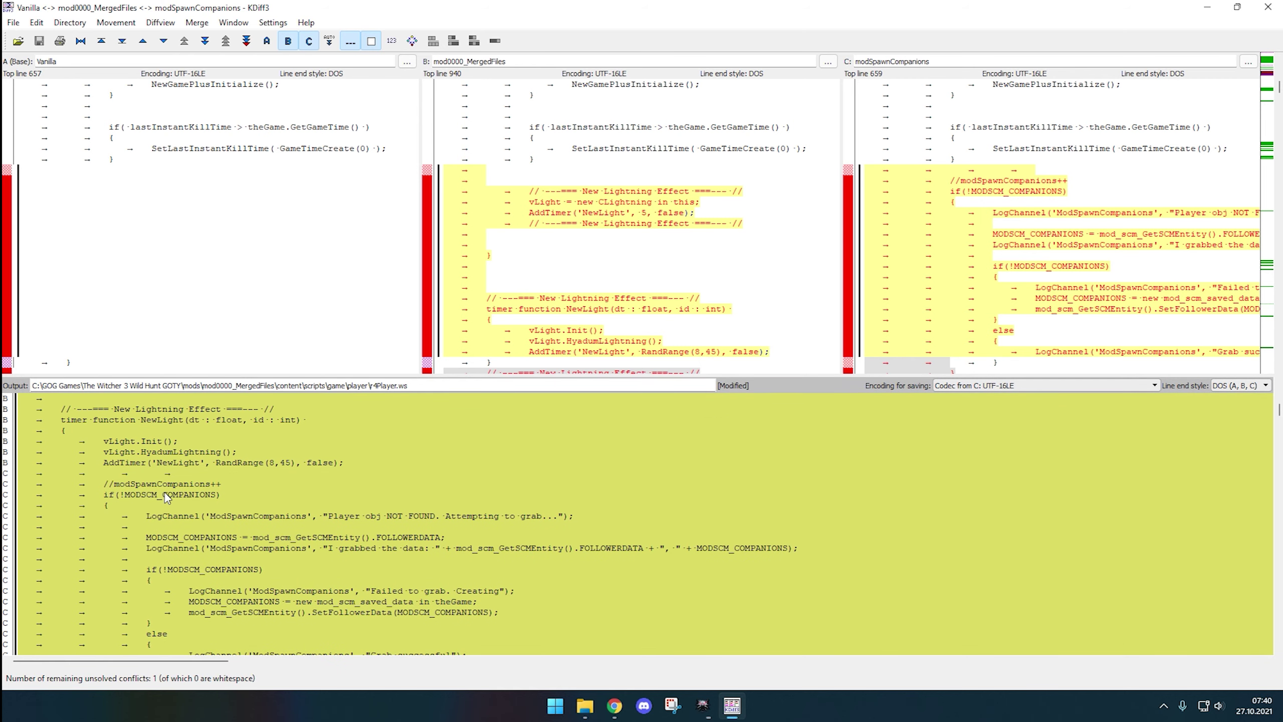
Step: Resolve the second r4Player.ws merge conflict, before the else block, by taking the lines from B followed by those from C
right_click(87, 517)
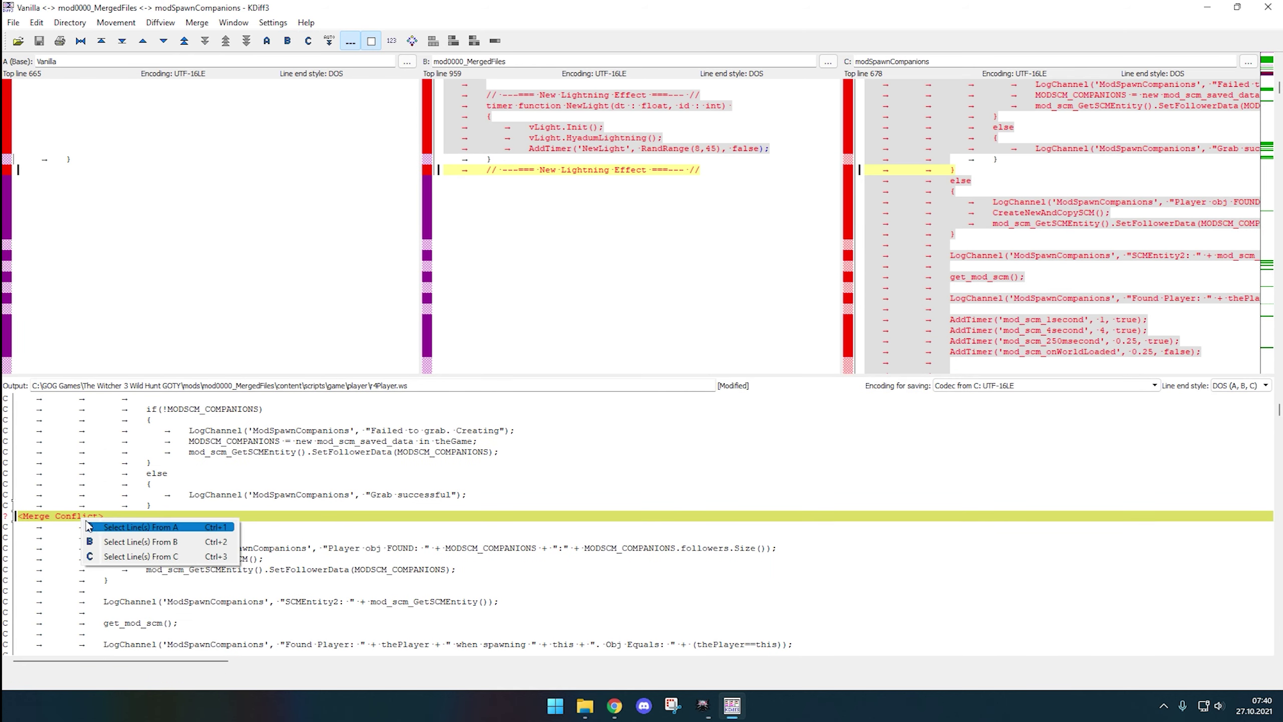
left_click(112, 545)
right_click(99, 517)
left_click(120, 556)
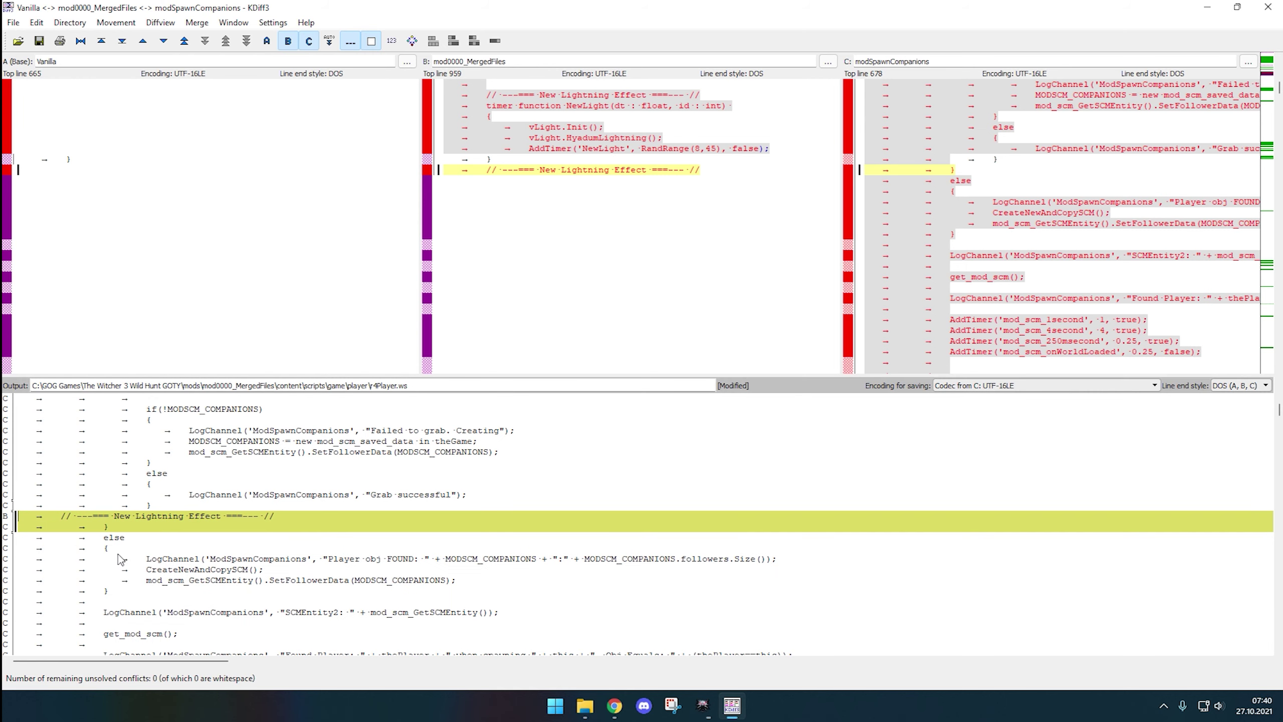
Step: Save the merged r4Player.ws, close KDiff3 and accept the merge report for modSpawnCompanions
left_click(39, 40)
left_click(1268, 7)
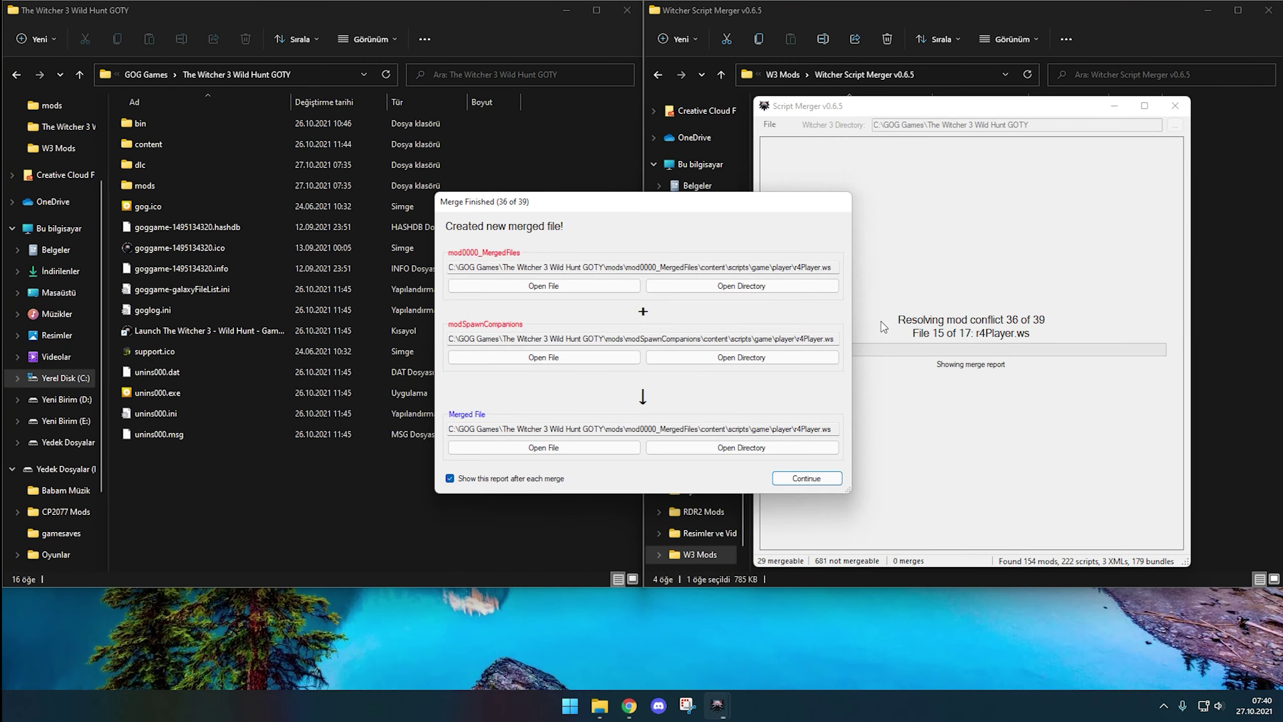
left_click(833, 477)
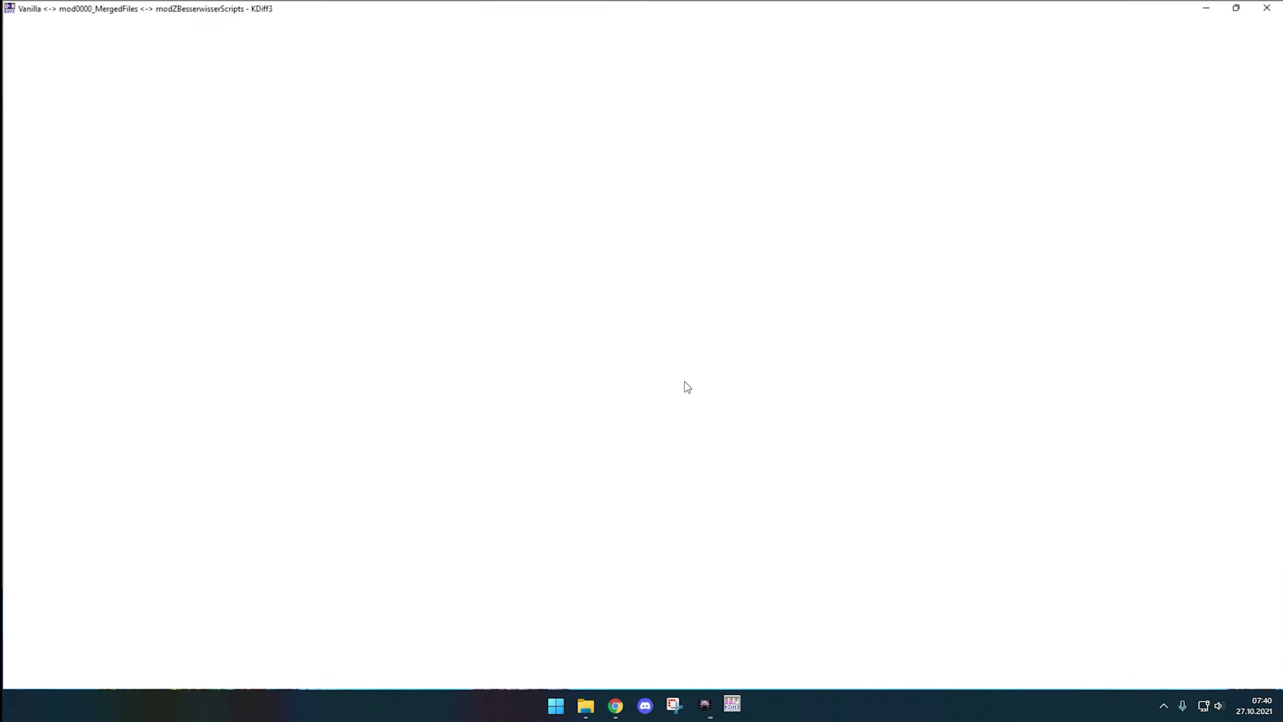
Step: Dismiss the conflict summary and resolve the HasRequiredLevelToEquipItem conflict with modZBesserwisserScripts using the lines from B followed by those from C
left_click(700, 376)
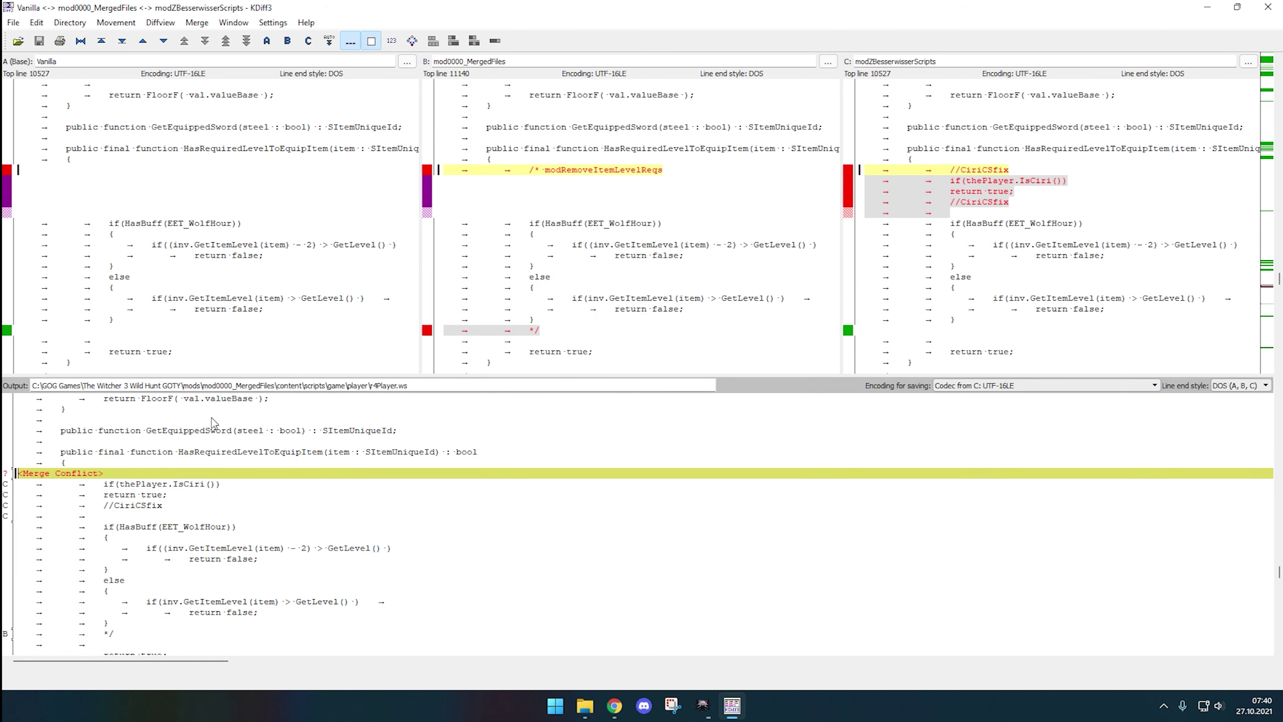
right_click(178, 473)
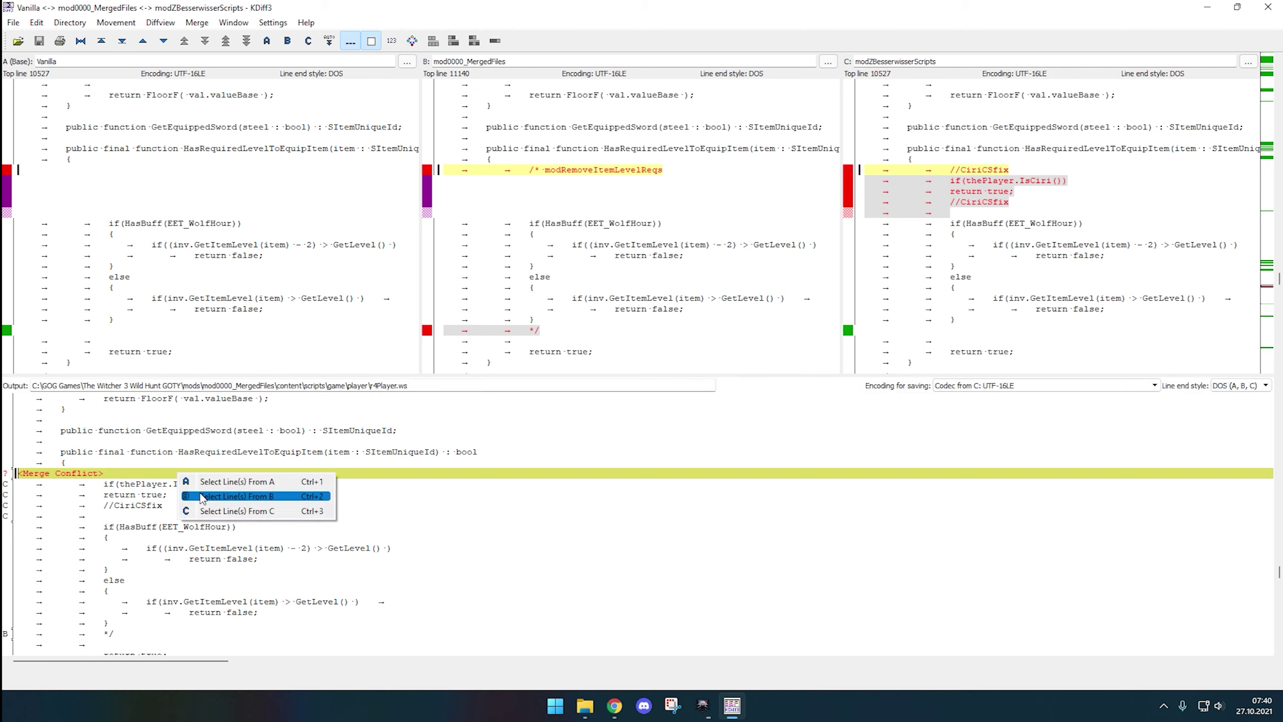
left_click(202, 497)
right_click(189, 474)
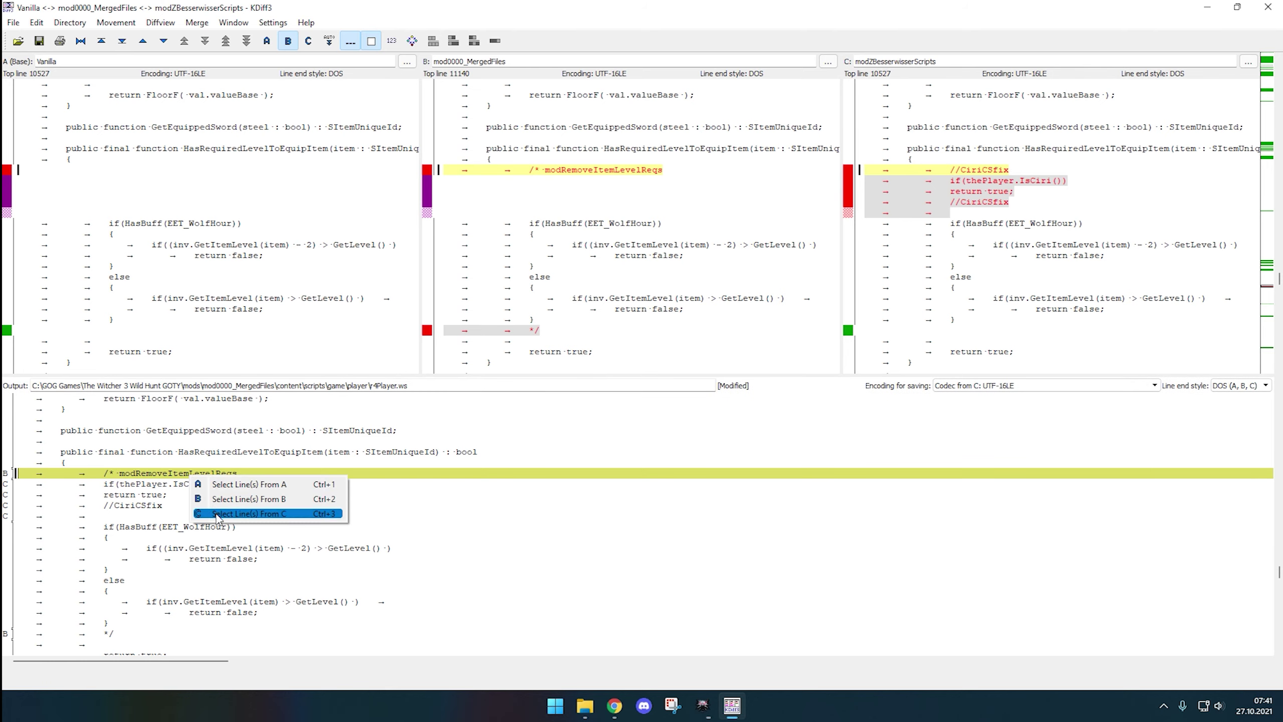
left_click(220, 510)
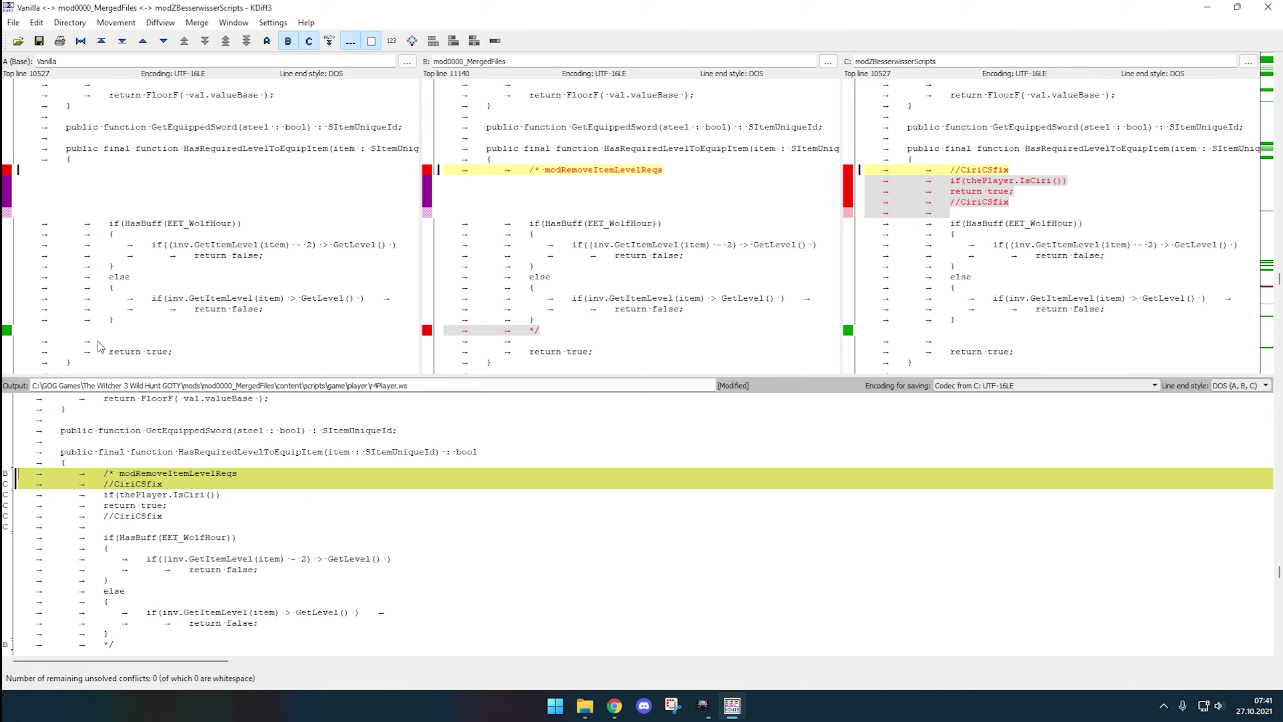
Step: Save the merged r4Player.ws, close KDiff3 and accept the merge report for modZBesserwisserScripts
key("ctrl+s")
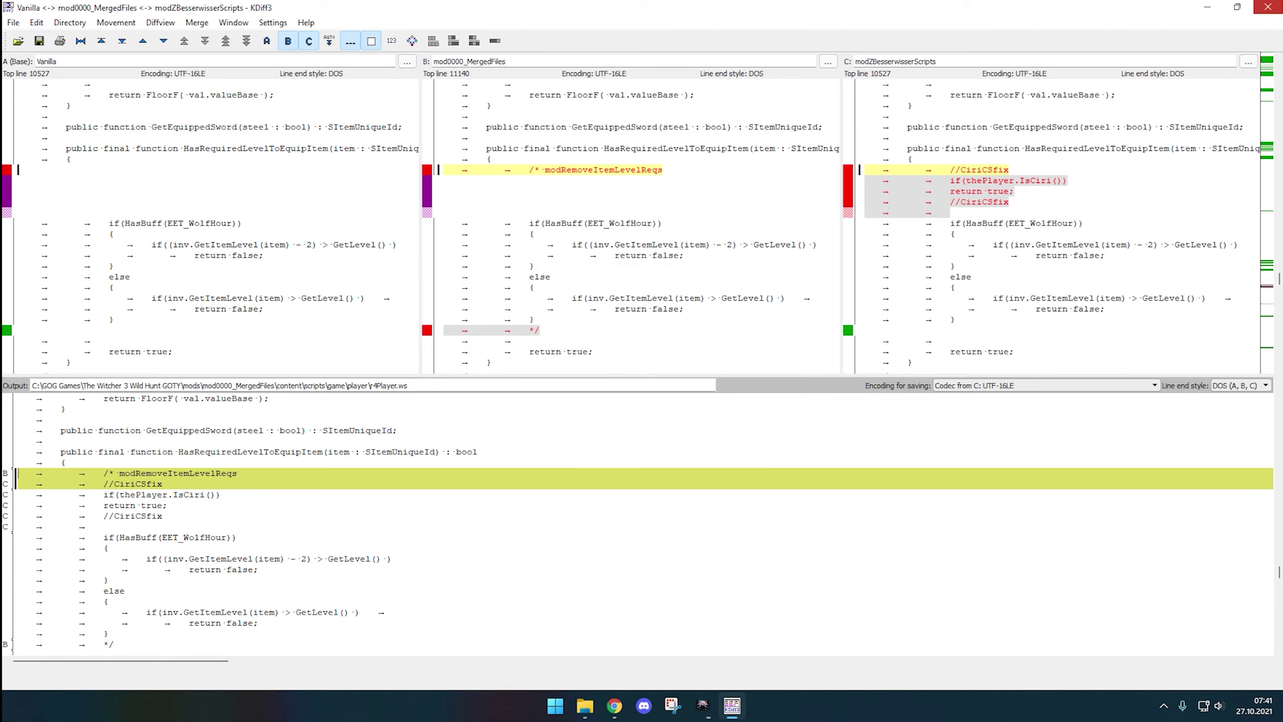
key("ctrl+q")
left_click(807, 478)
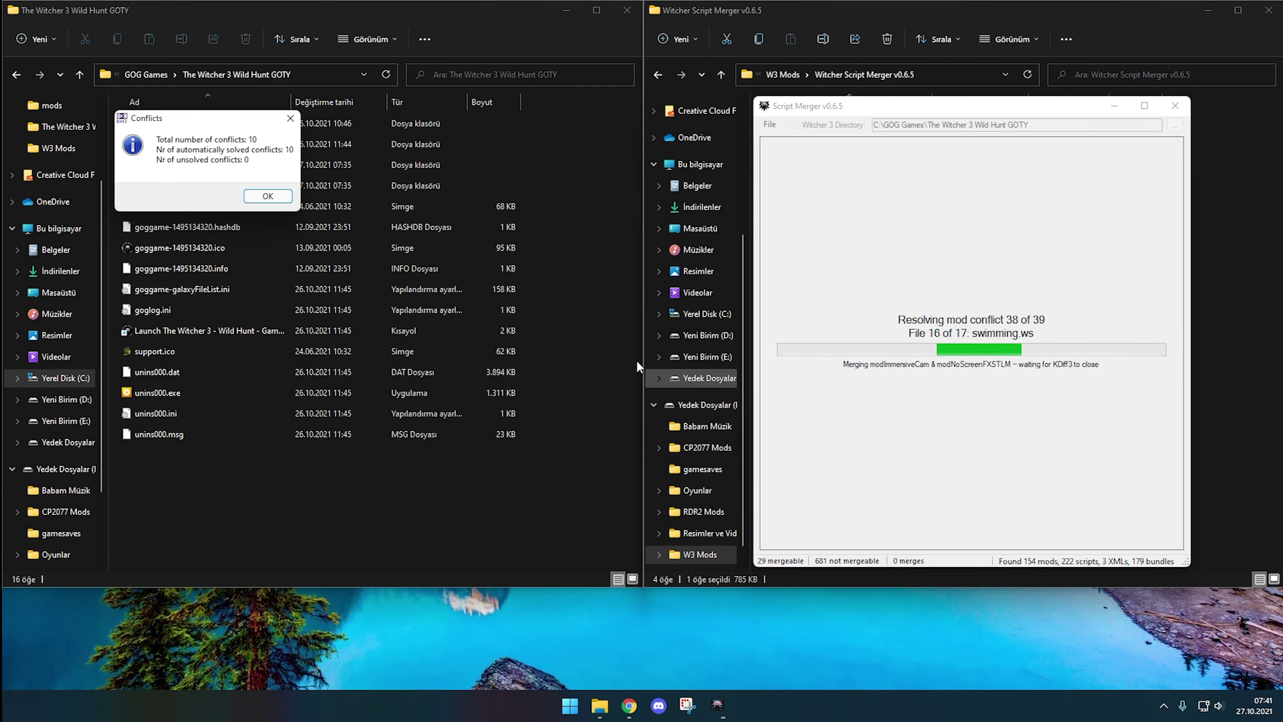
Step: Accept the conflict summaries and merge reports for swimming.ws and horseManager.ws, and close Script Merger
left_click(281, 201)
left_click(807, 478)
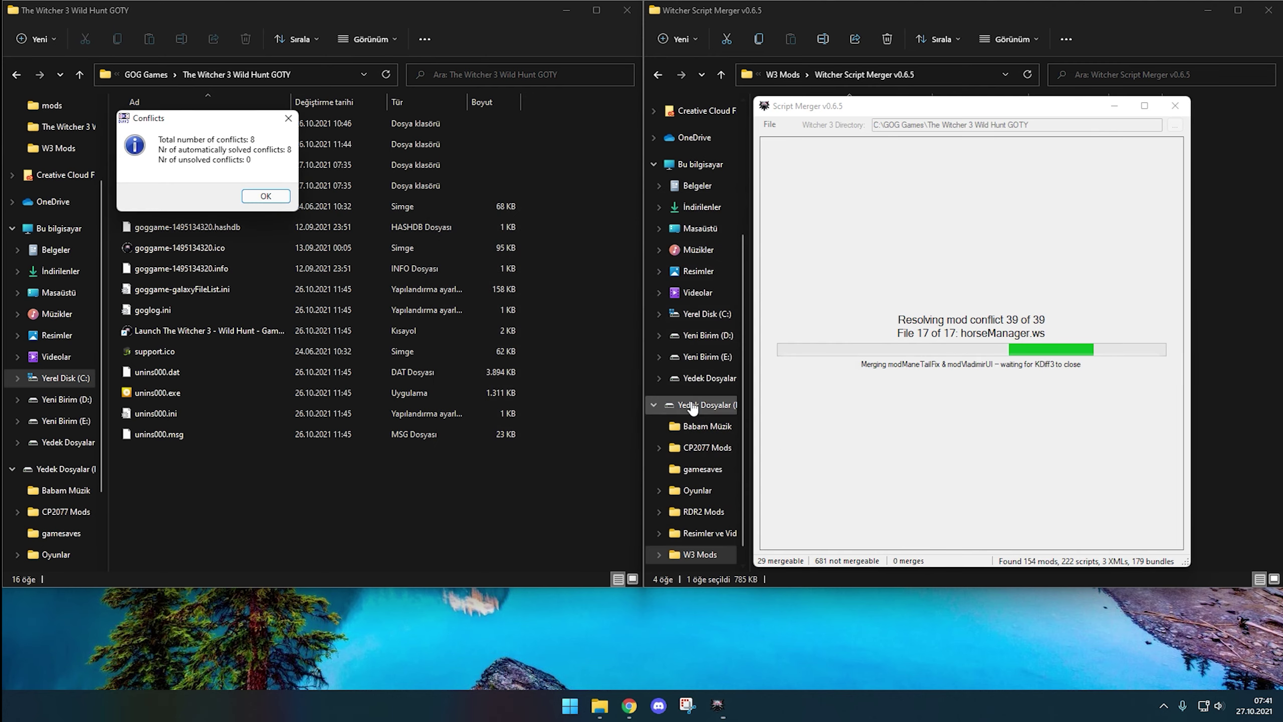
left_click(280, 201)
left_click(806, 473)
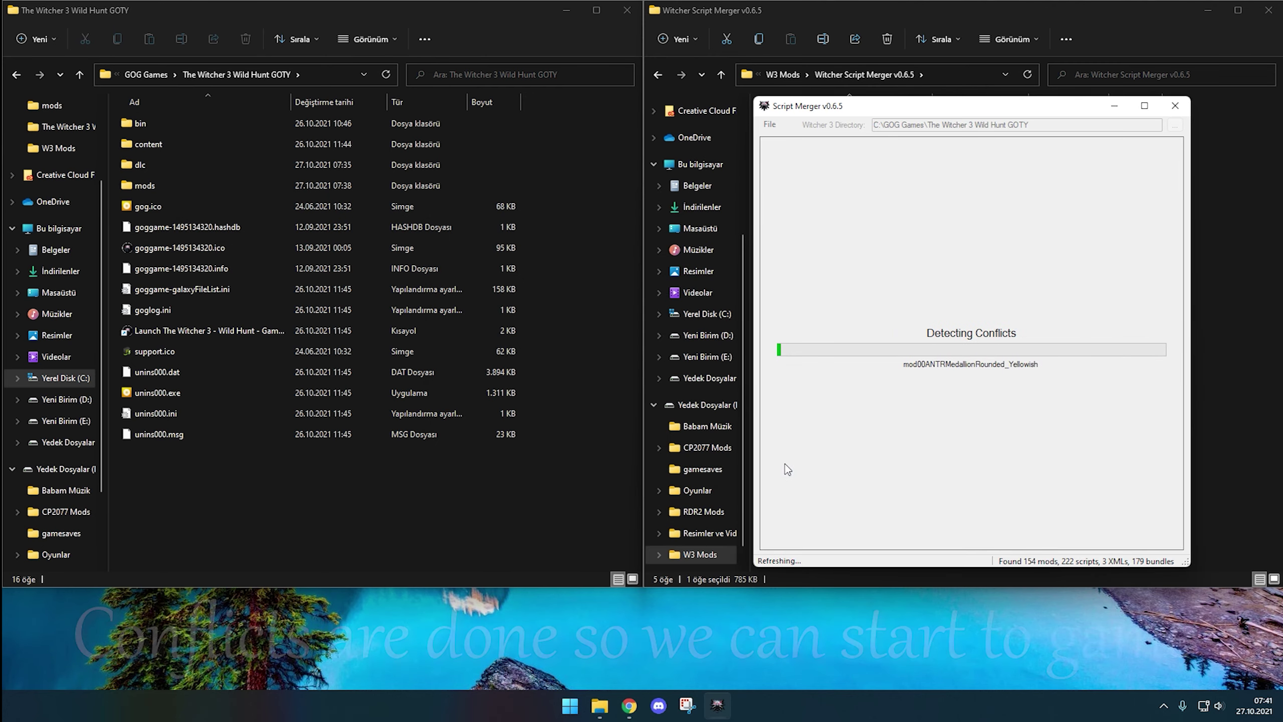
key("alt+F4")
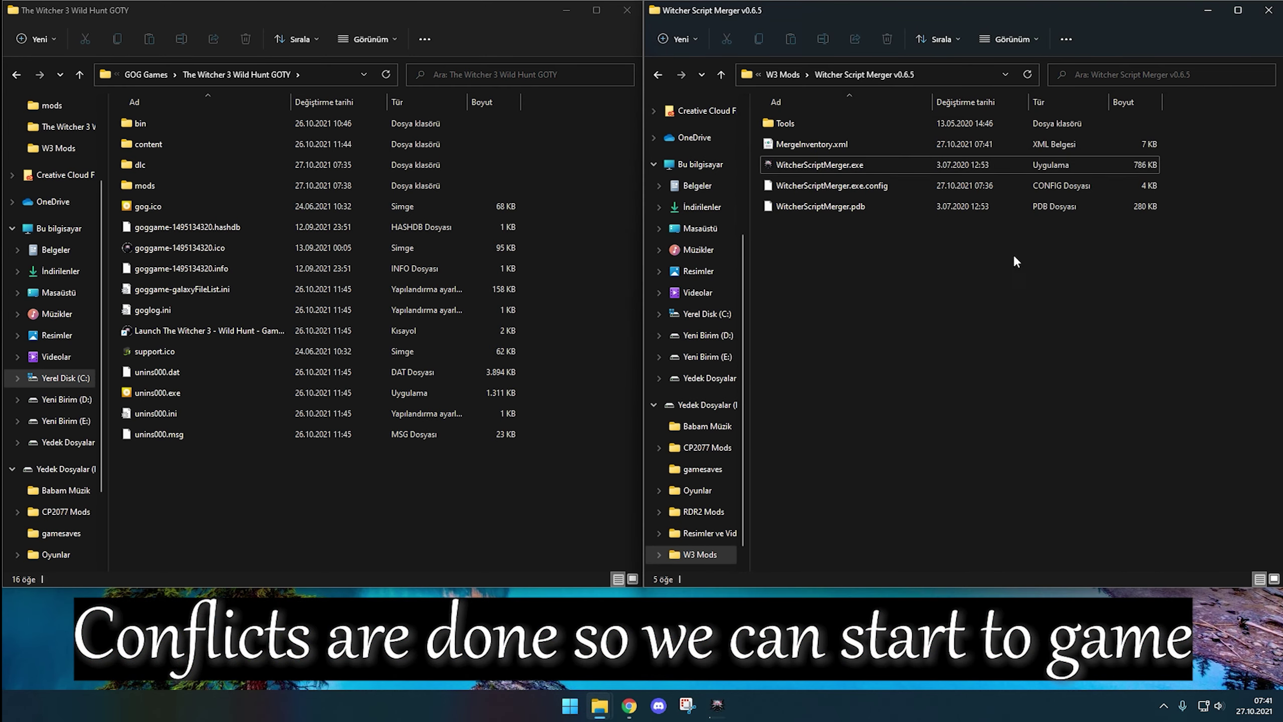
Step: Copy the Mod limit executable patcher from the W3 Mods folder into the game's bin\x64 folder
left_click(794, 78)
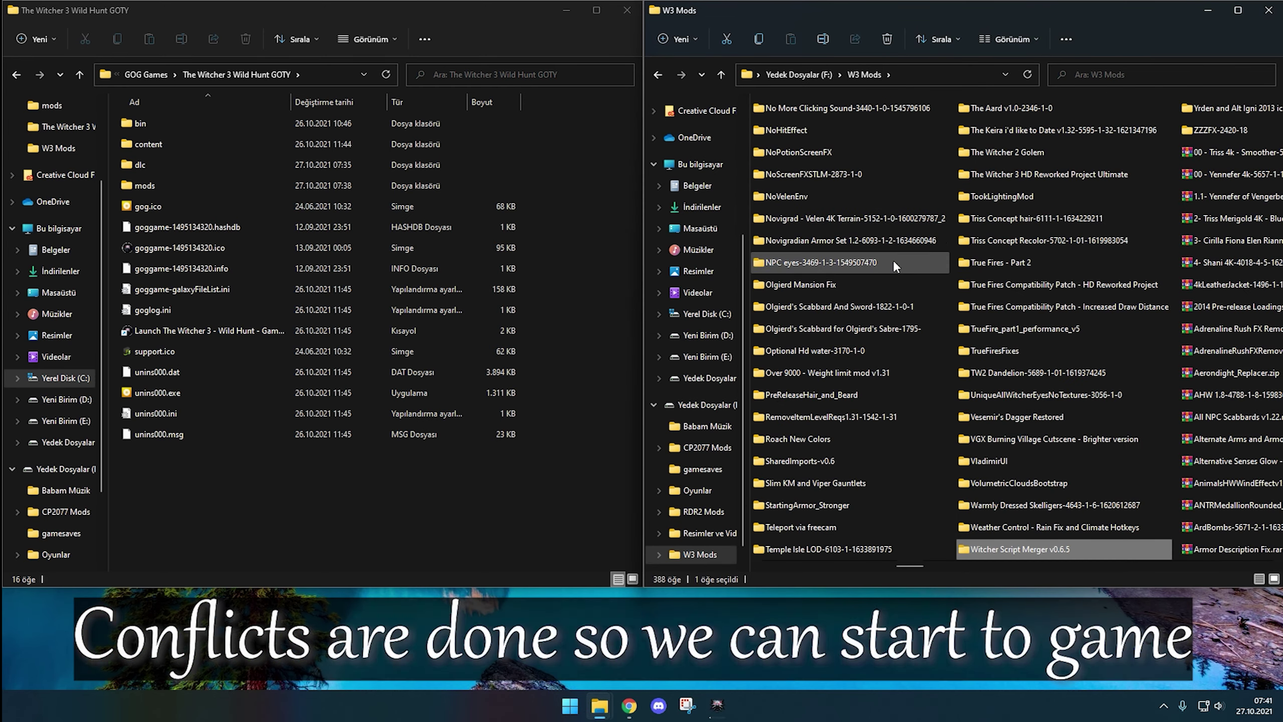
double_click(189, 128)
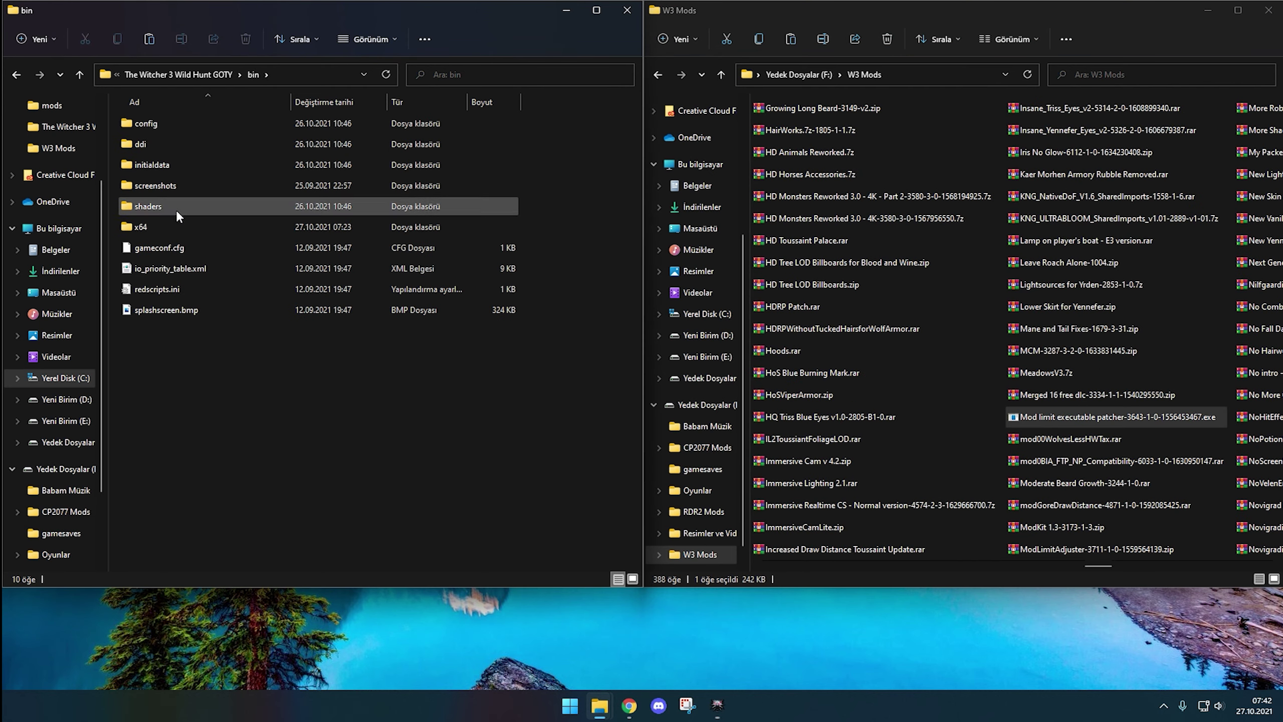
double_click(168, 223)
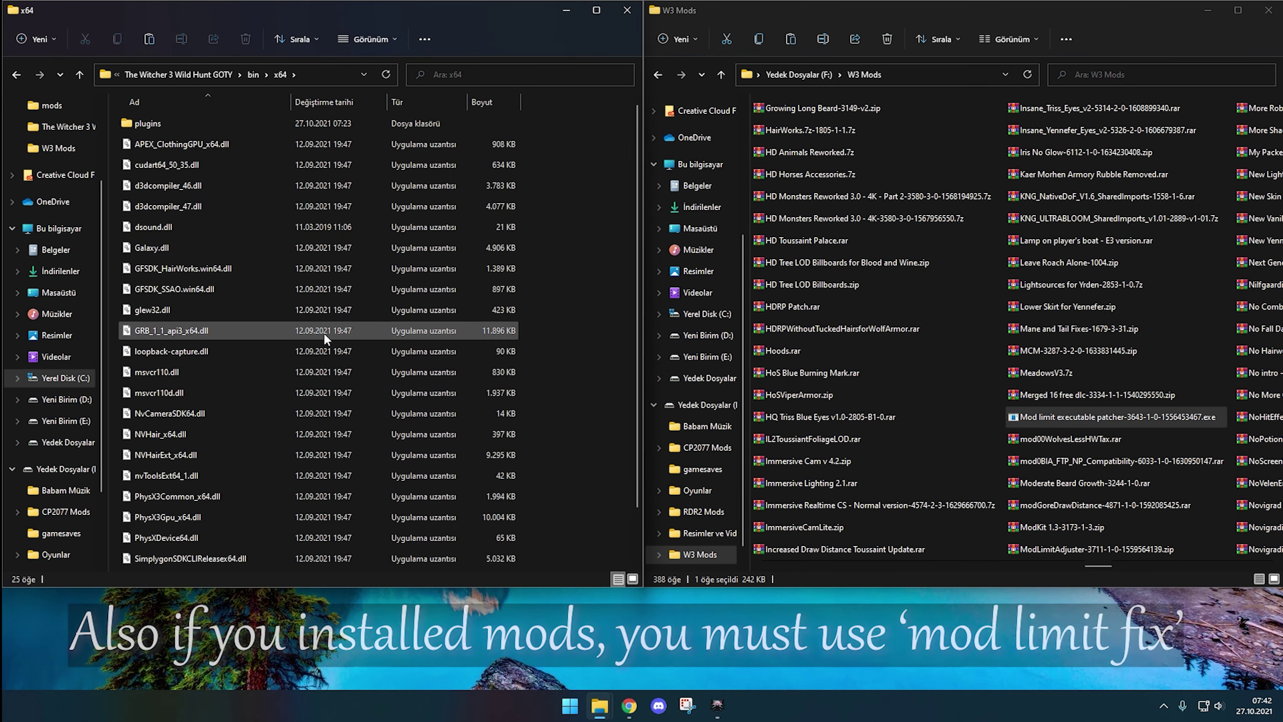
right_click(557, 305)
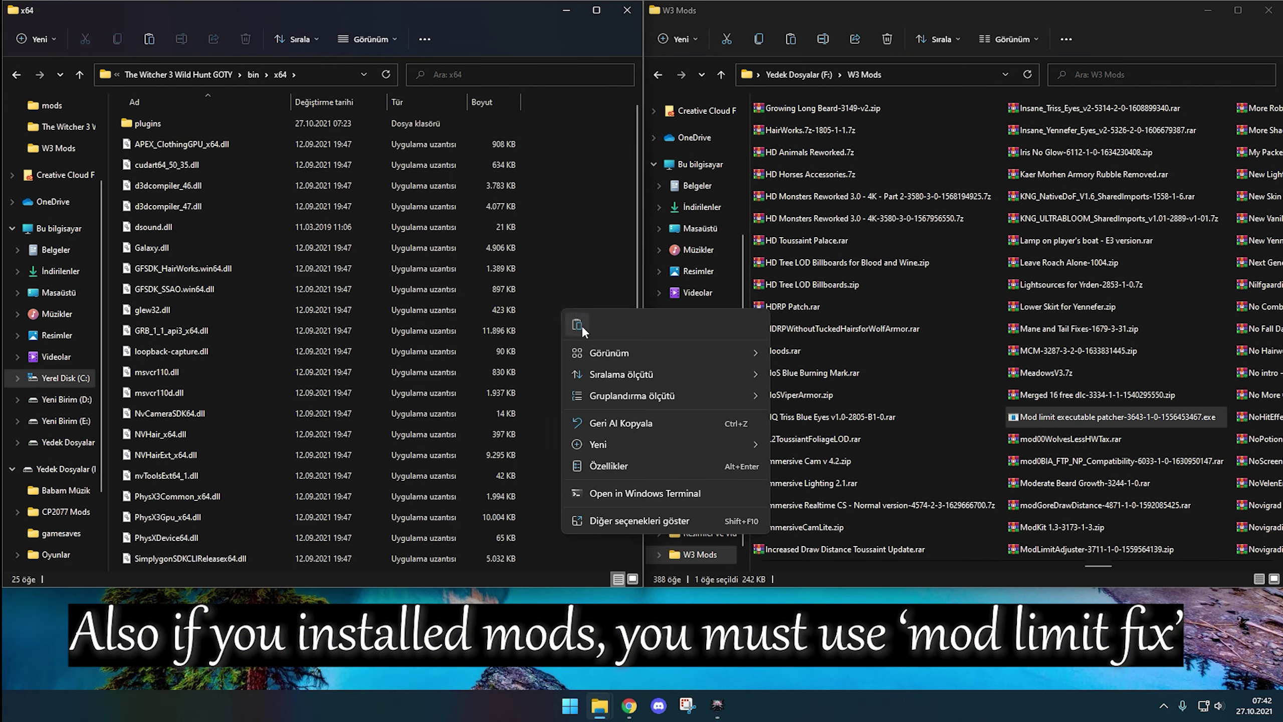
left_click(578, 325)
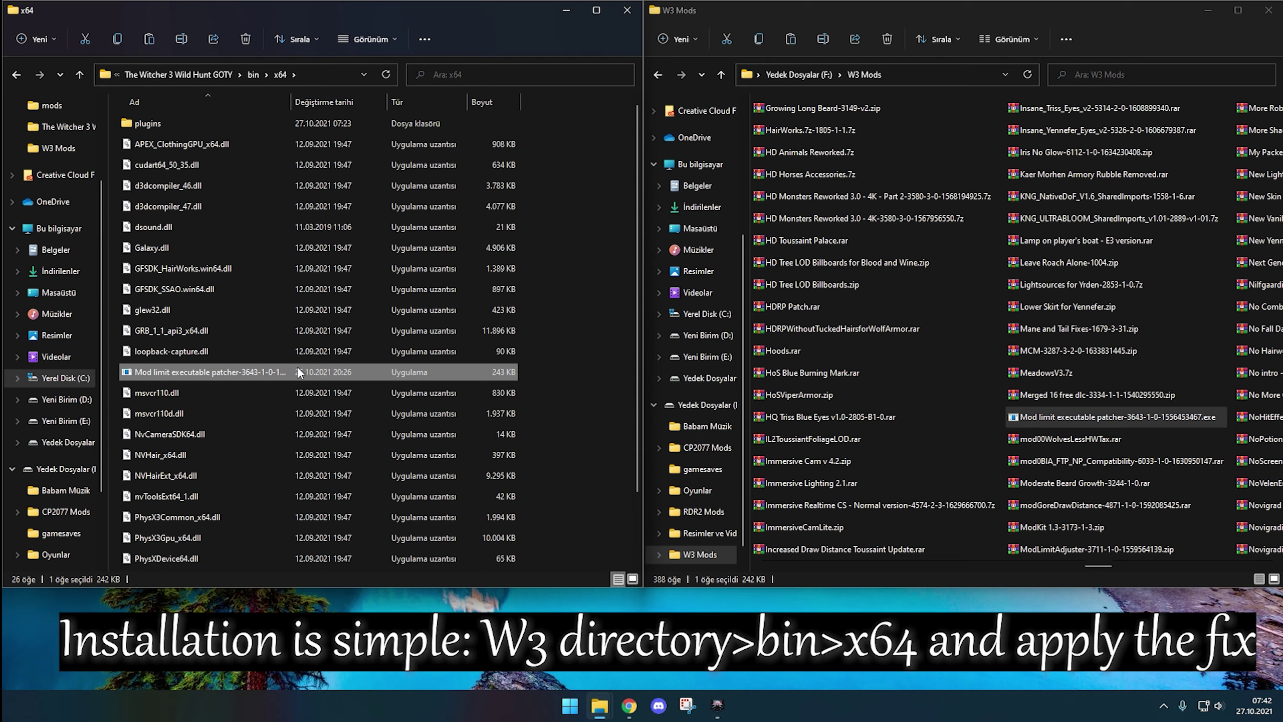
Step: Run the Mod limit executable patcher in the x64 folder and dismiss its result message
double_click(299, 368)
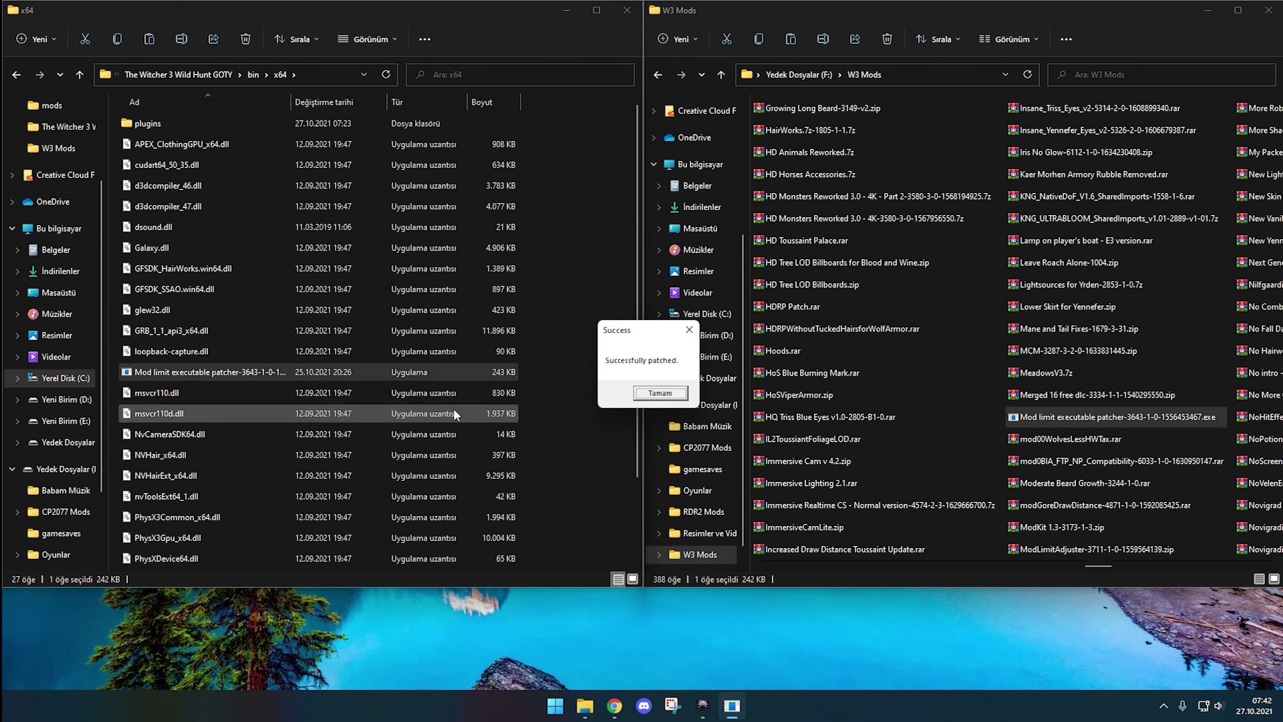
left_click(649, 397)
scroll(539, 386, "down", 2)
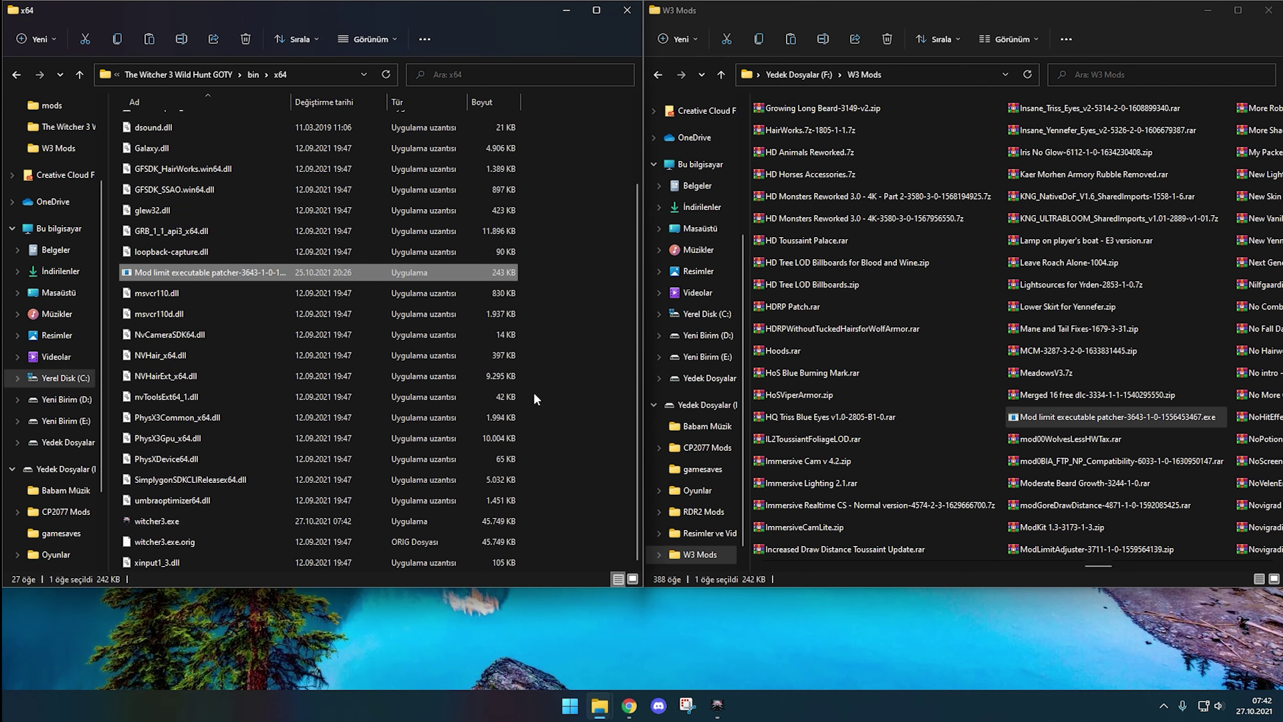
Step: Delete the Mod limit executable patcher from the game's x64 folder
right_click(282, 272)
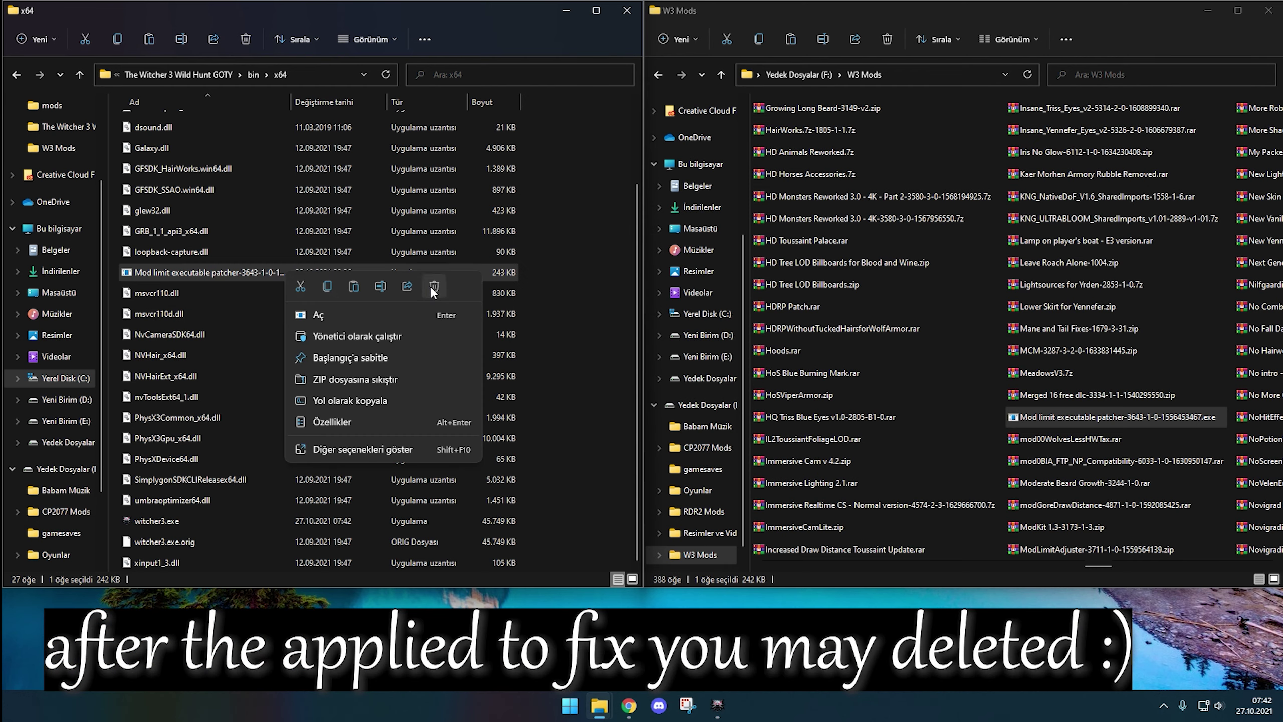
left_click(434, 286)
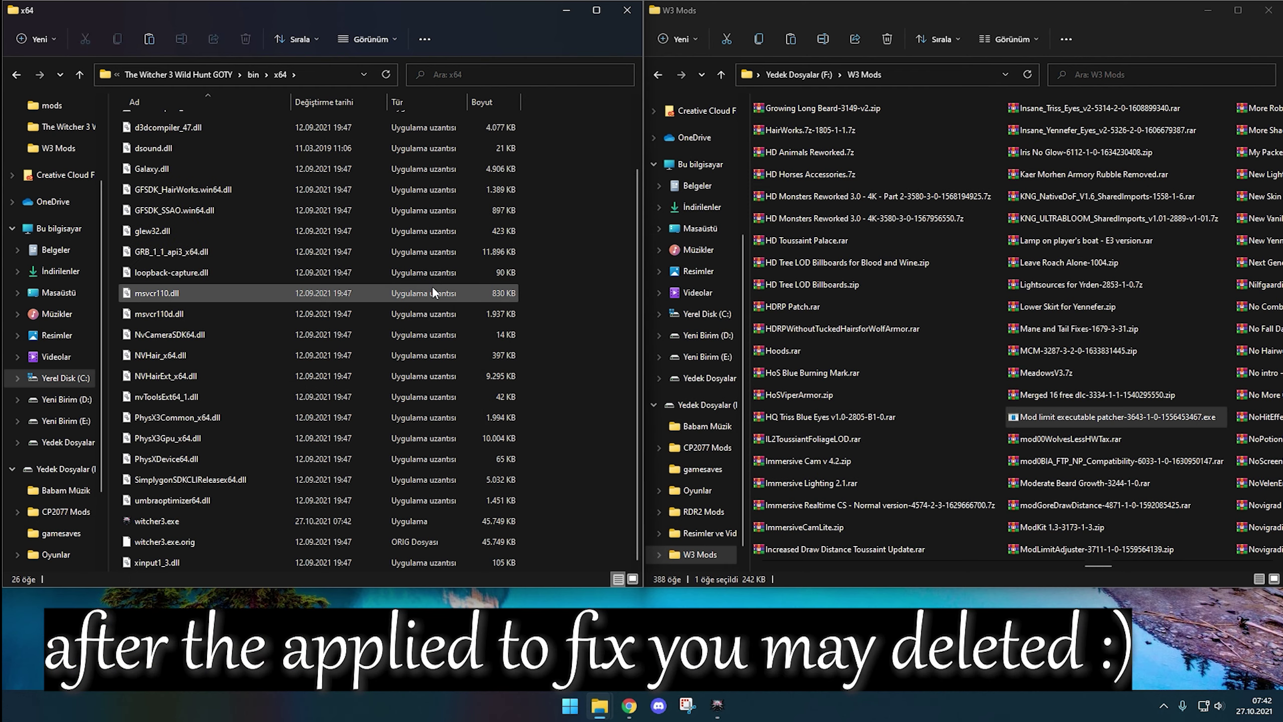
scroll(276, 328, "up", 2)
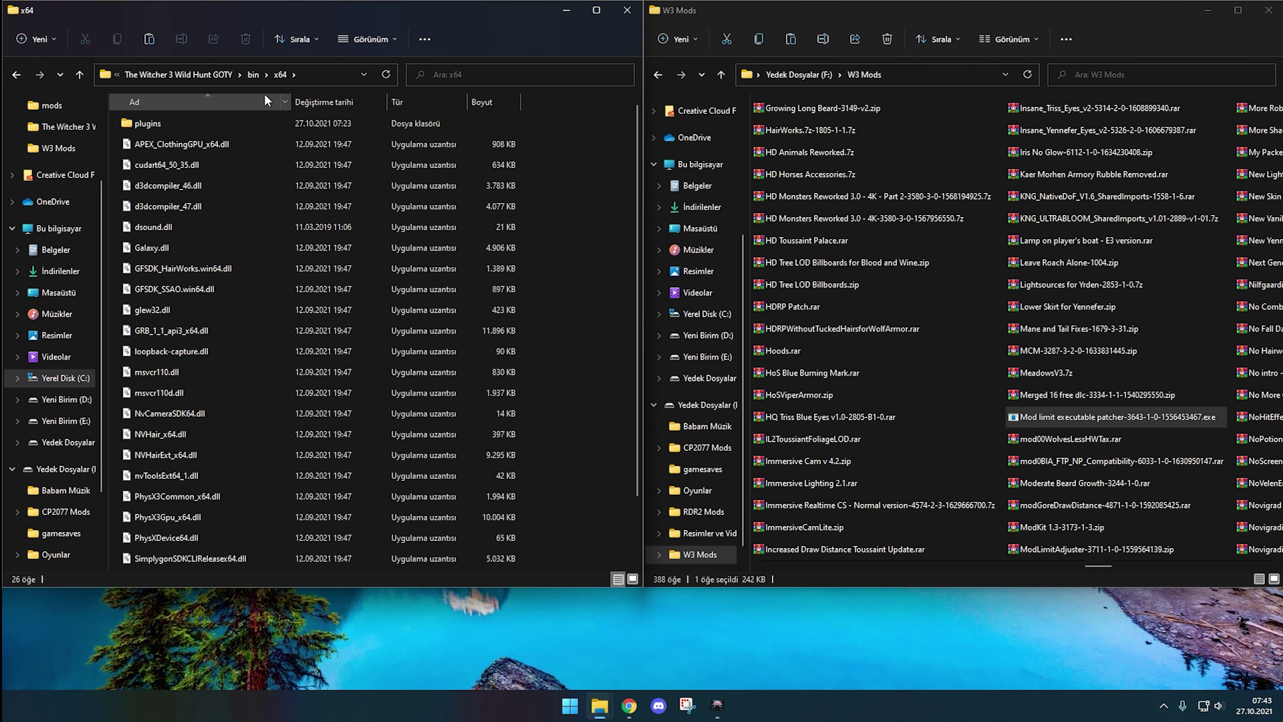
Step: Launch the game from witcher3.exe in the x64 folder and close the Script Merger window
scroll(441, 254, "down", 2)
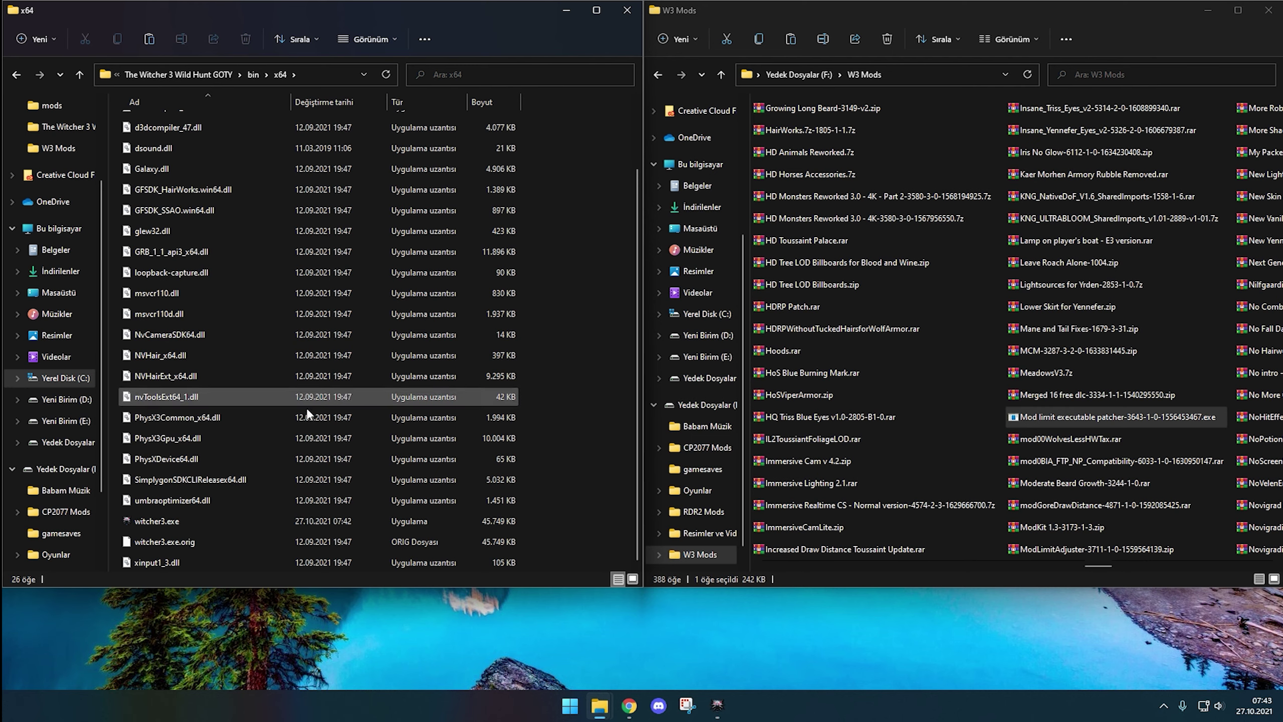
double_click(186, 520)
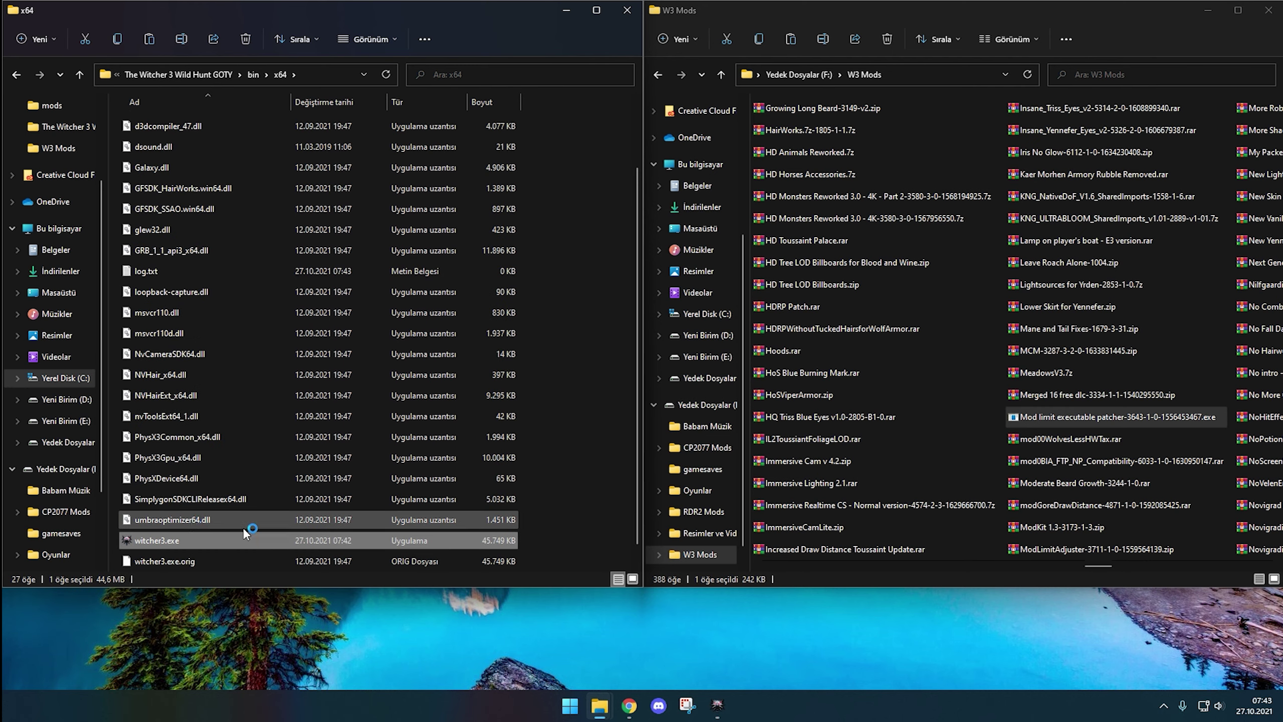
left_click(718, 705)
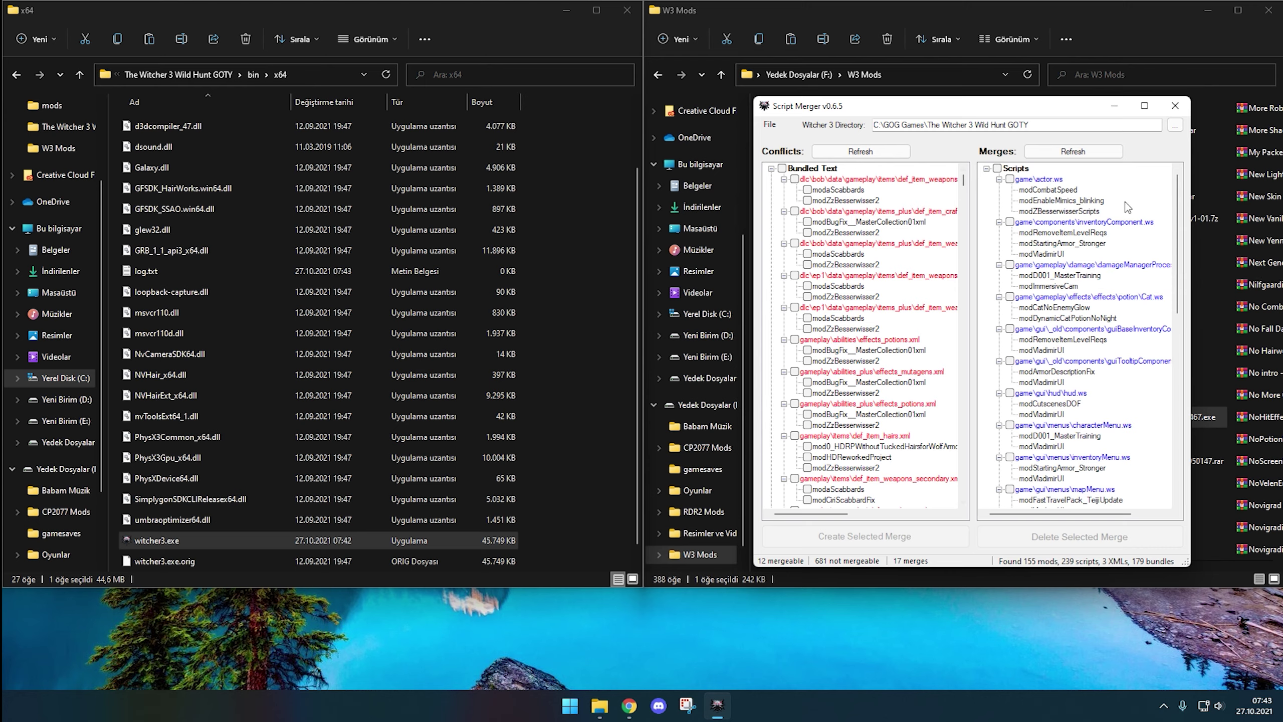
left_click(1174, 107)
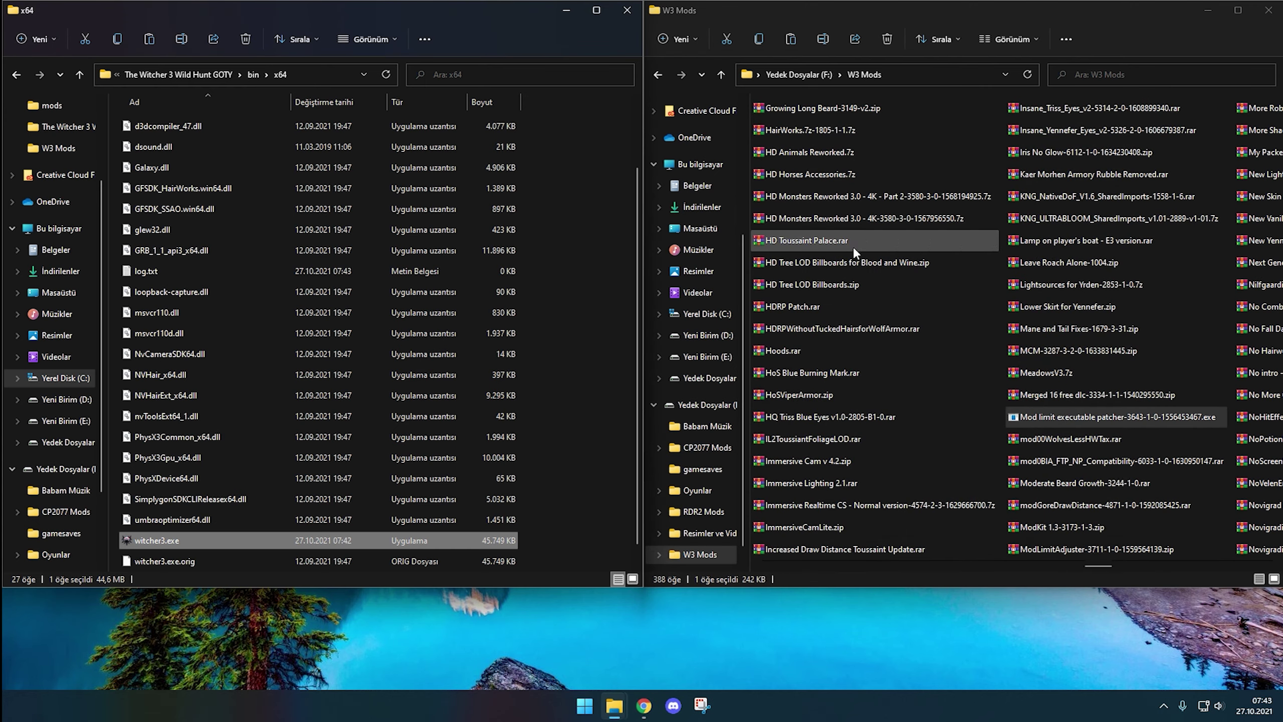
left_click(611, 338)
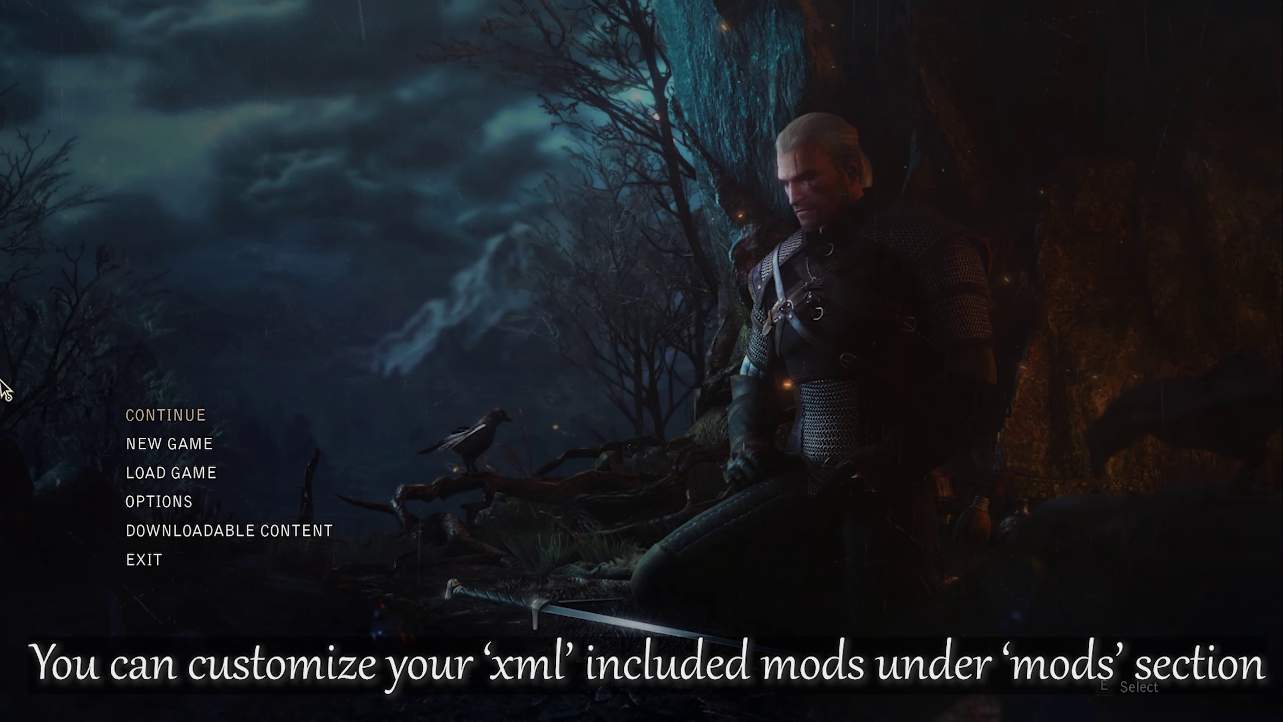
Step: In the Immersive Cam mod's horseback camera settings, set Horseback Field Of View to 70 and Auto Centering - Horseback to Off
left_click(146, 501)
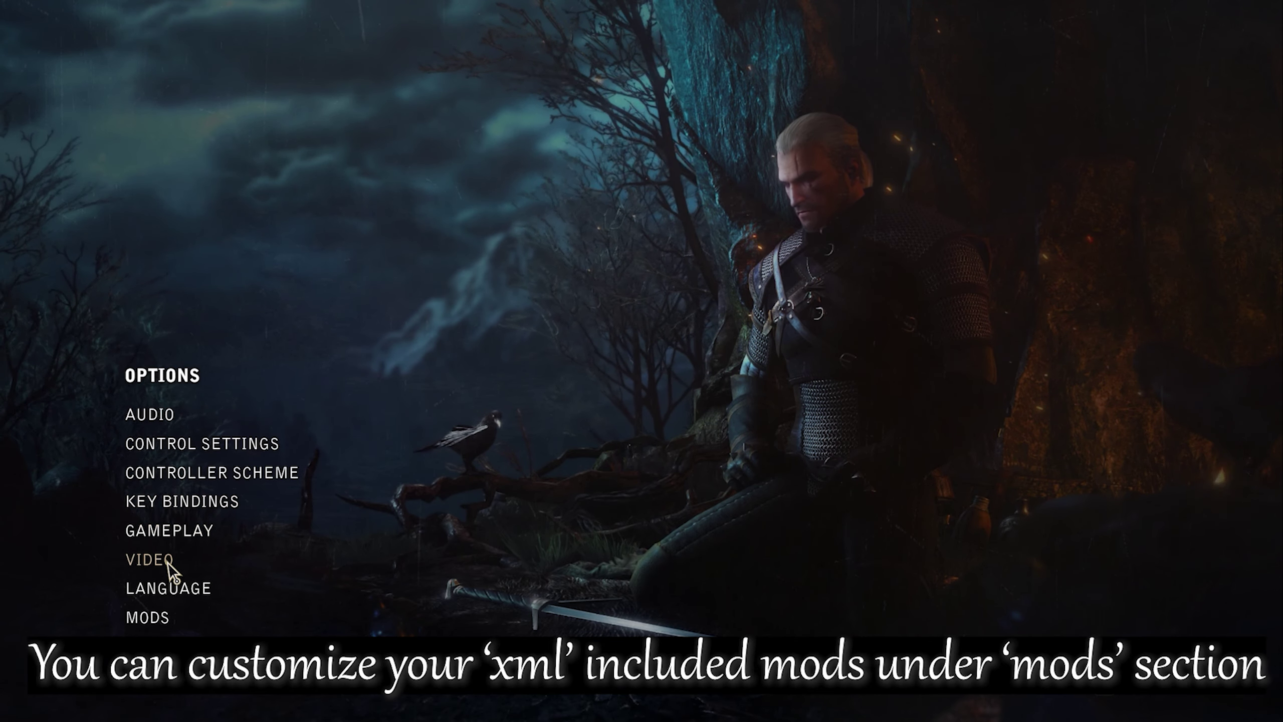
left_click(173, 609)
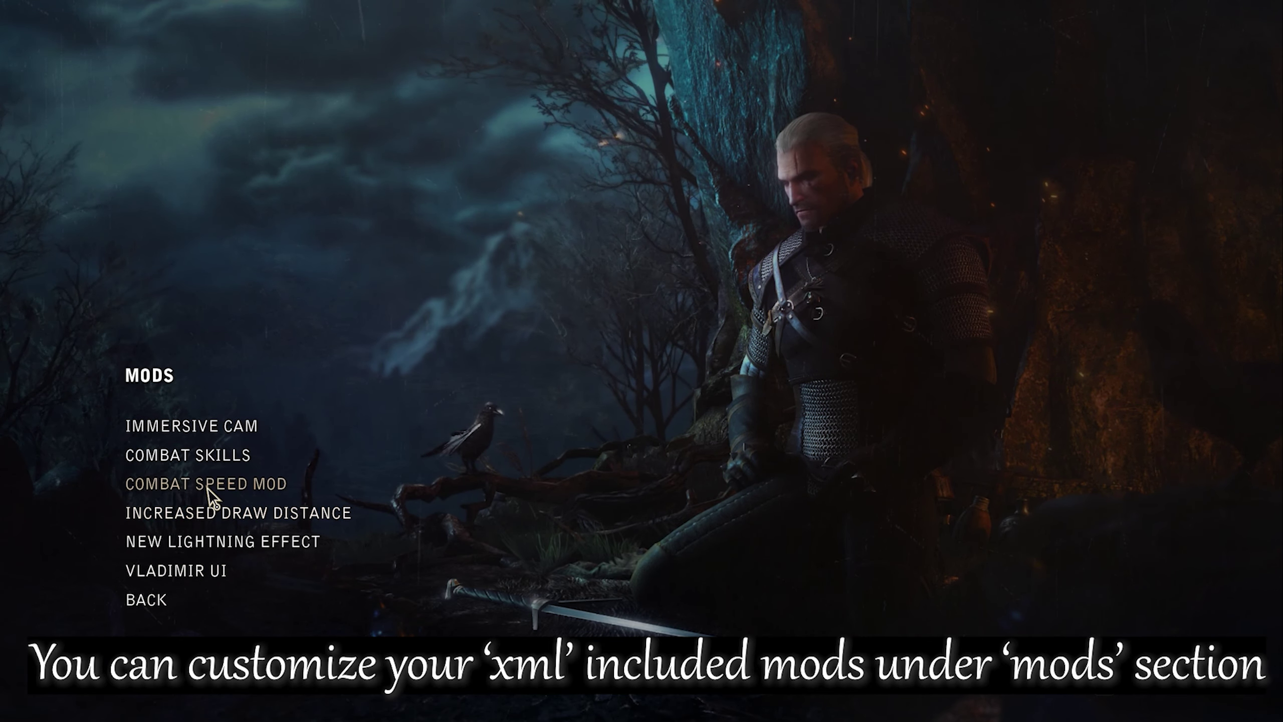
key("e")
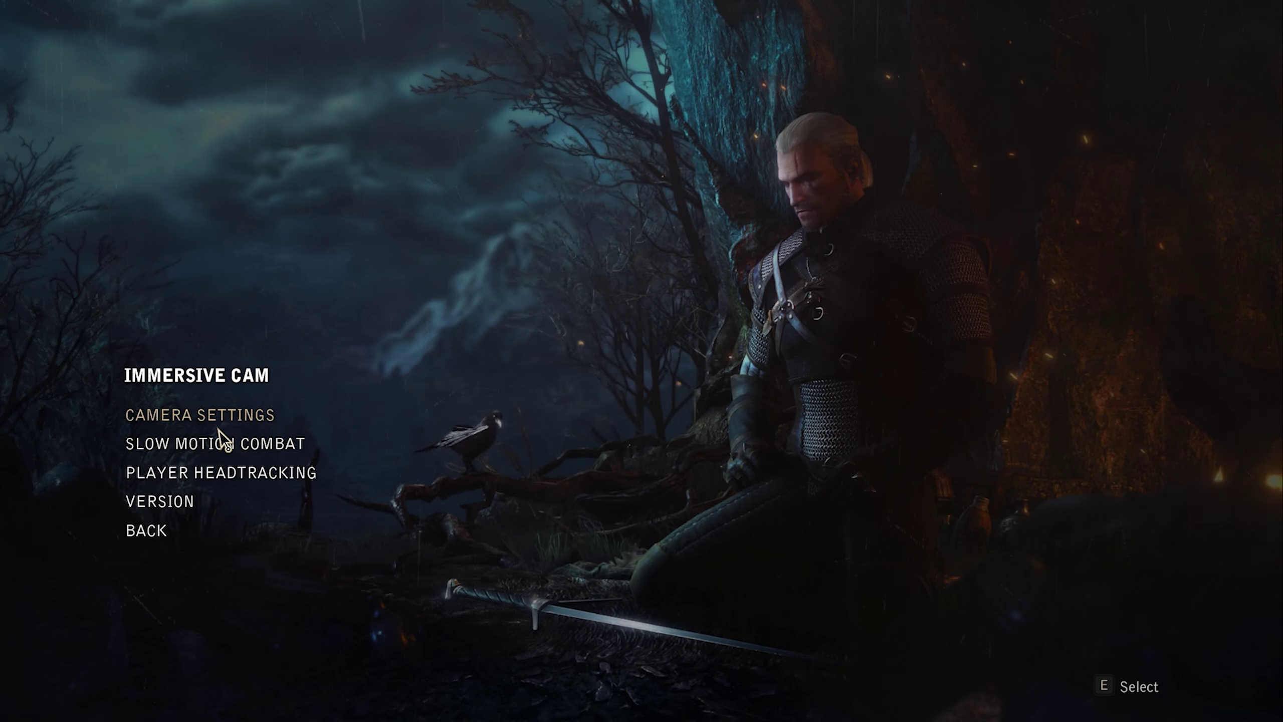
key("e")
mouse_move(241, 503)
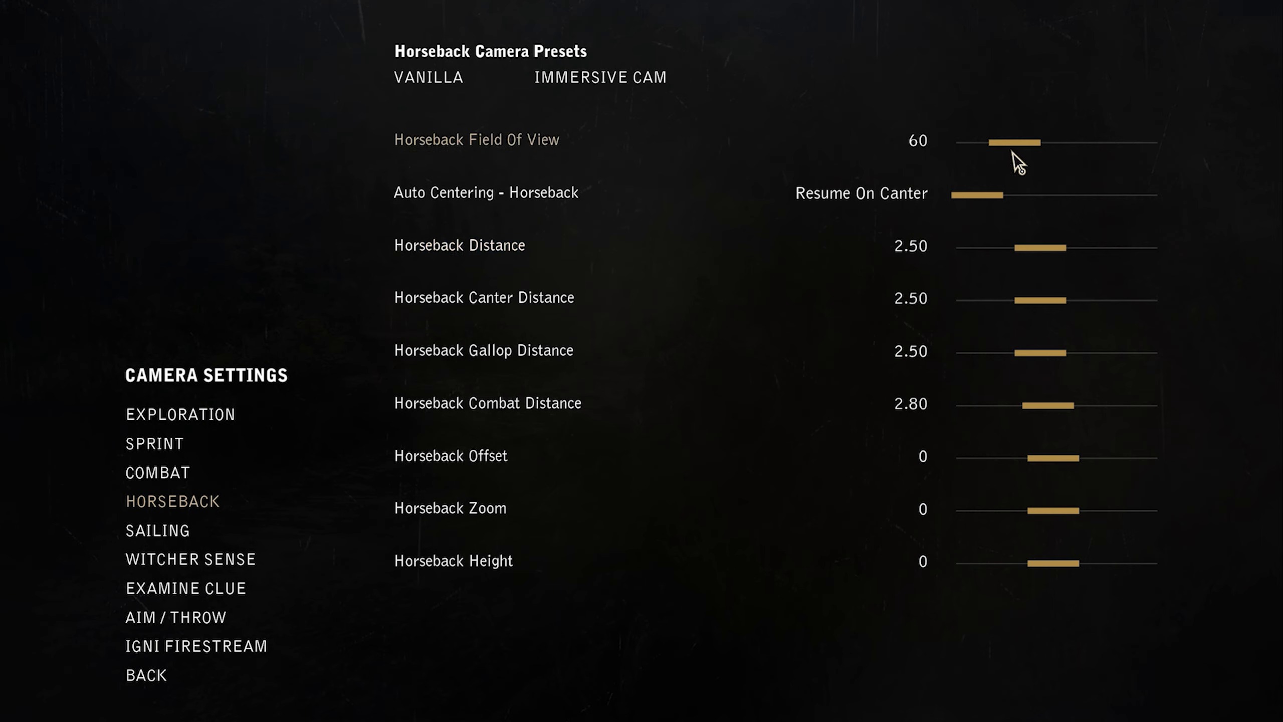
left_click_drag(1017, 147, 1044, 145)
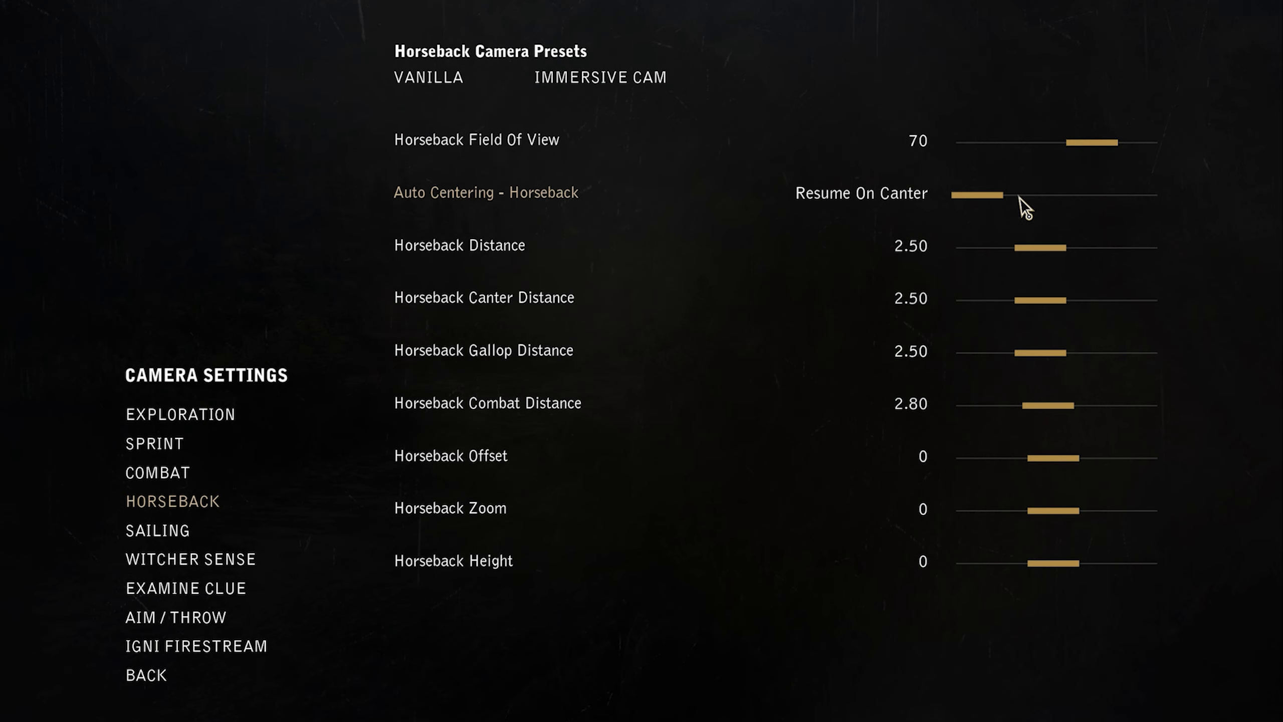
left_click_drag(1019, 198, 1116, 200)
Step: Set the Horseback, Canter, Gallop and Combat Distance values to 3.30 each, and return to the game's options
left_click_drag(1047, 245, 1065, 245)
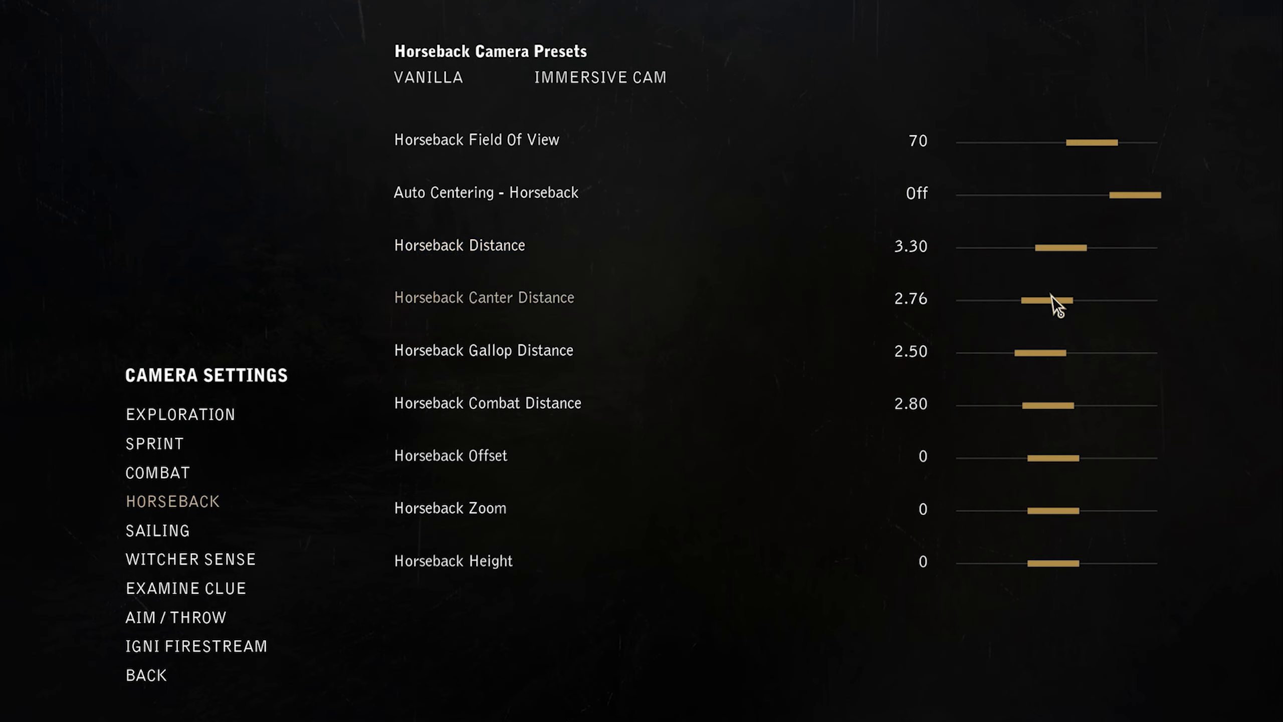
left_click_drag(1066, 296, 1067, 299)
left_click(1067, 350)
left_click_drag(1066, 350, 1072, 350)
left_click(1069, 398)
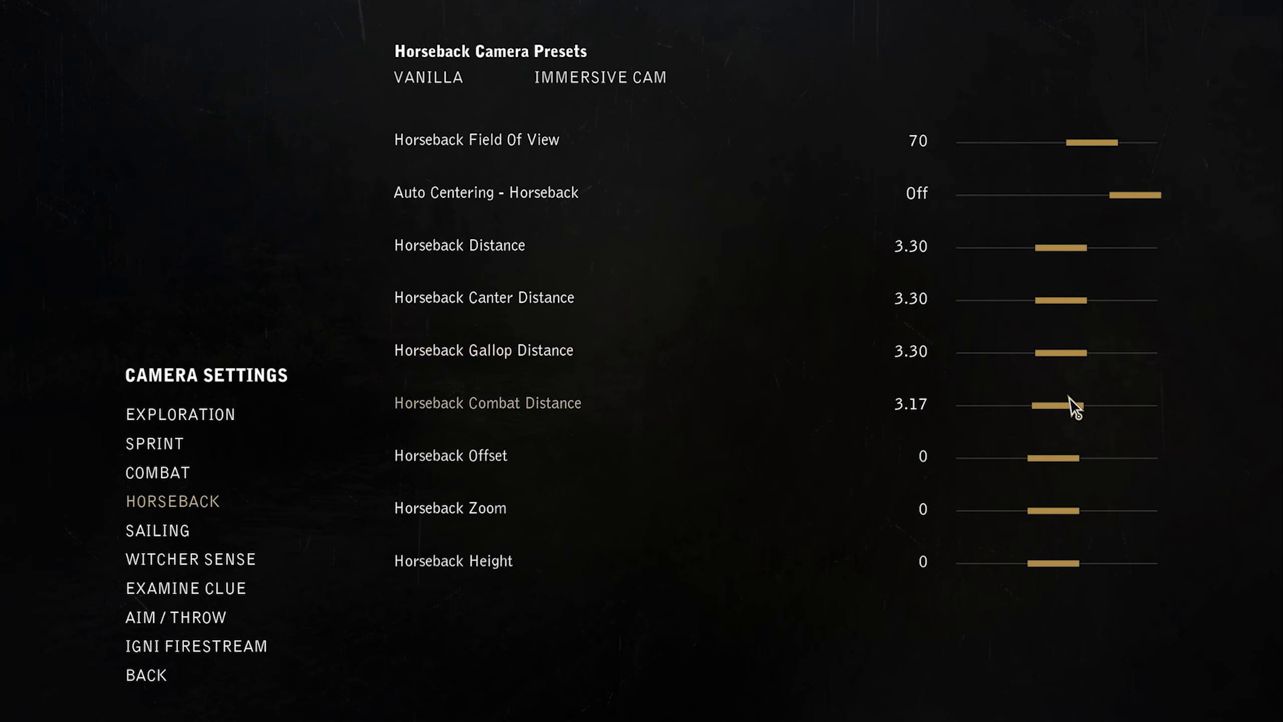
left_click_drag(1072, 398, 1073, 398)
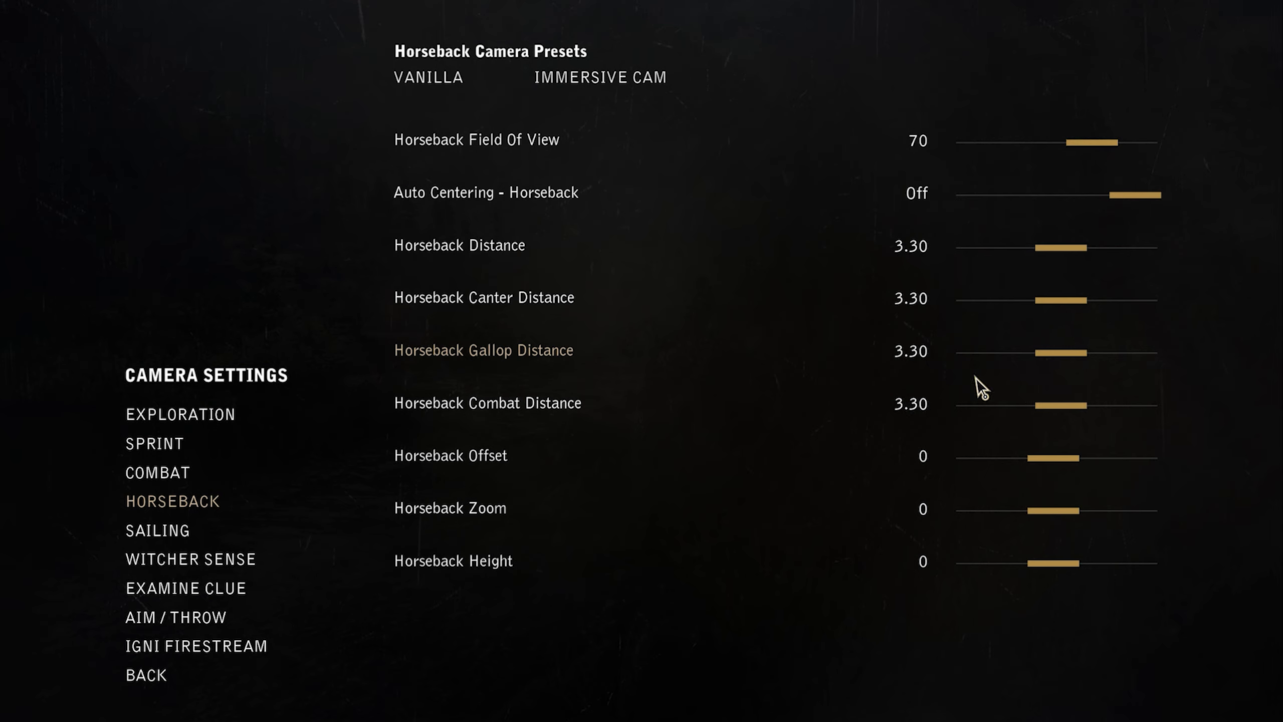
key("Escape")
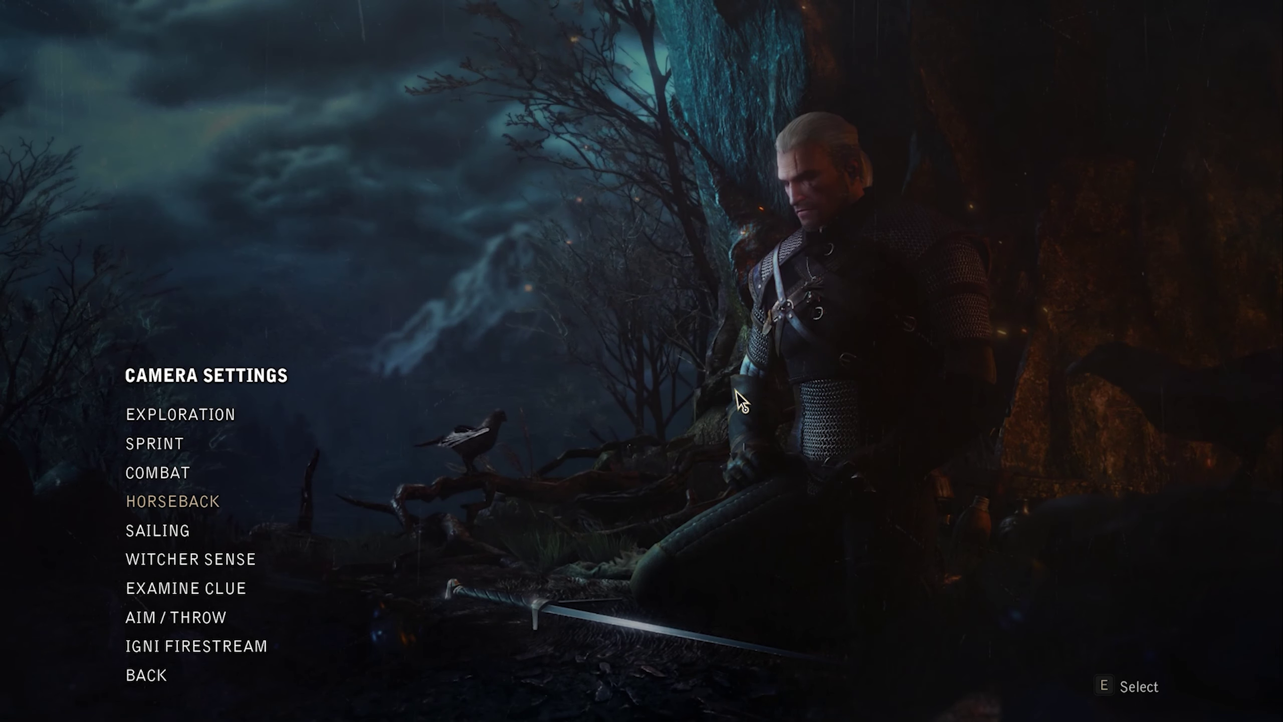
key("Escape")
key("Escape")
key("Escape")
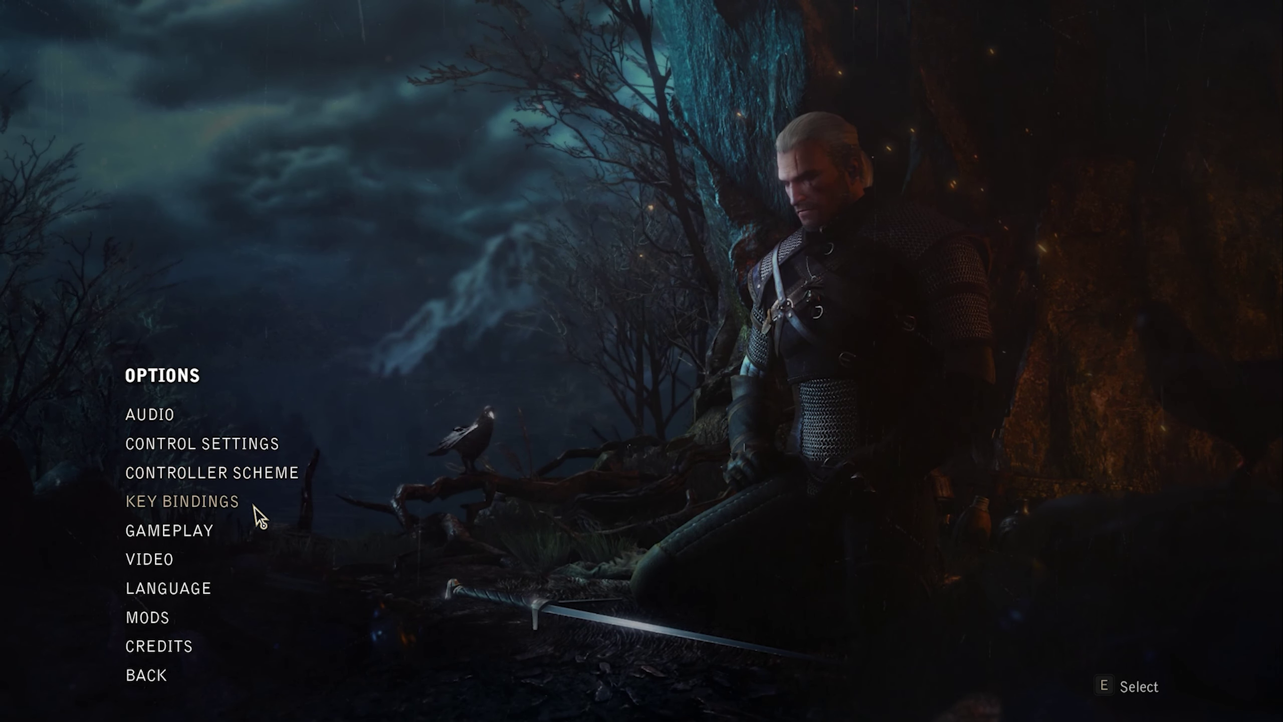
Step: Set Cascade Shadow Distance Scale 0 to 5 in the video graphics settings
left_click(212, 557)
left_click(228, 510)
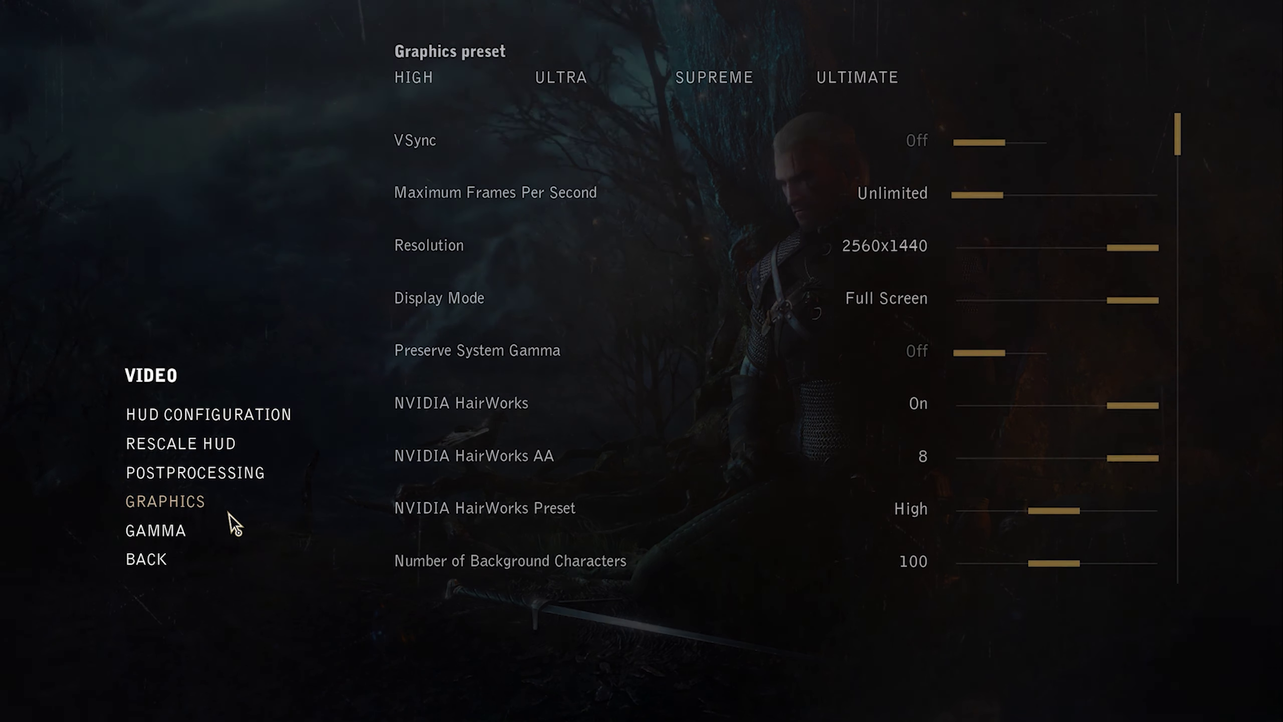
scroll(513, 509, "down", 8)
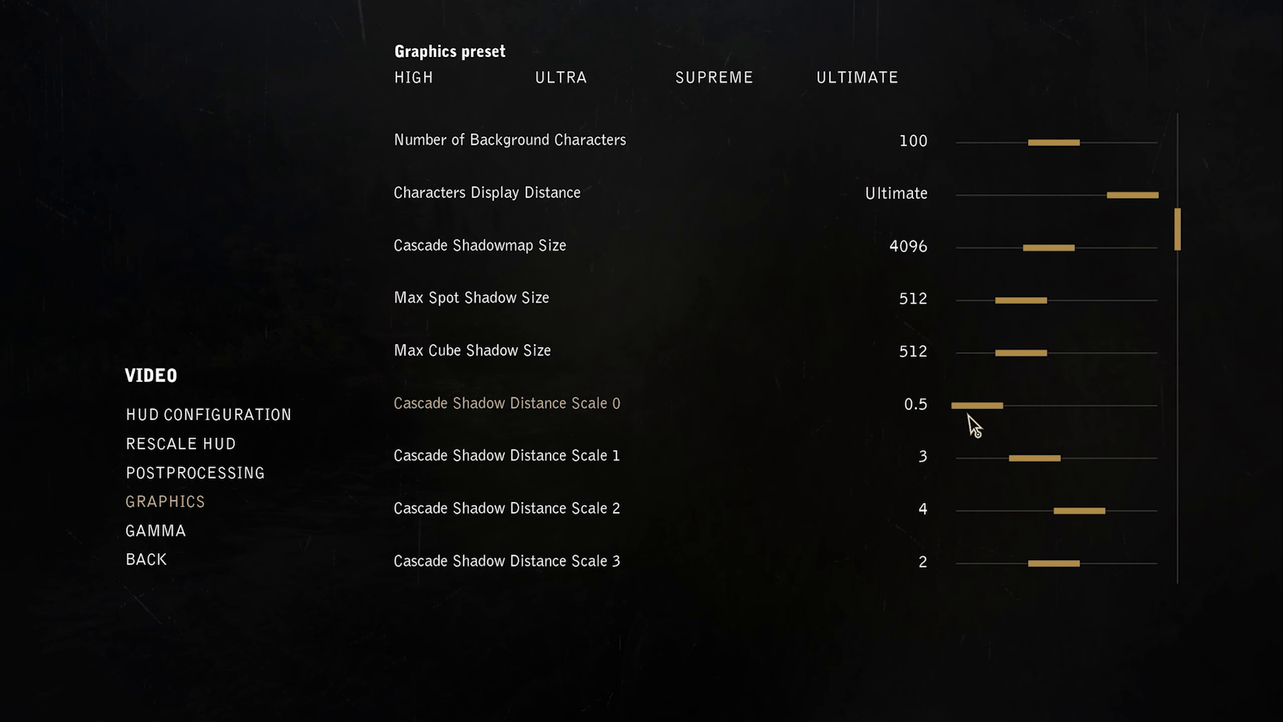
left_click_drag(964, 410, 1022, 412)
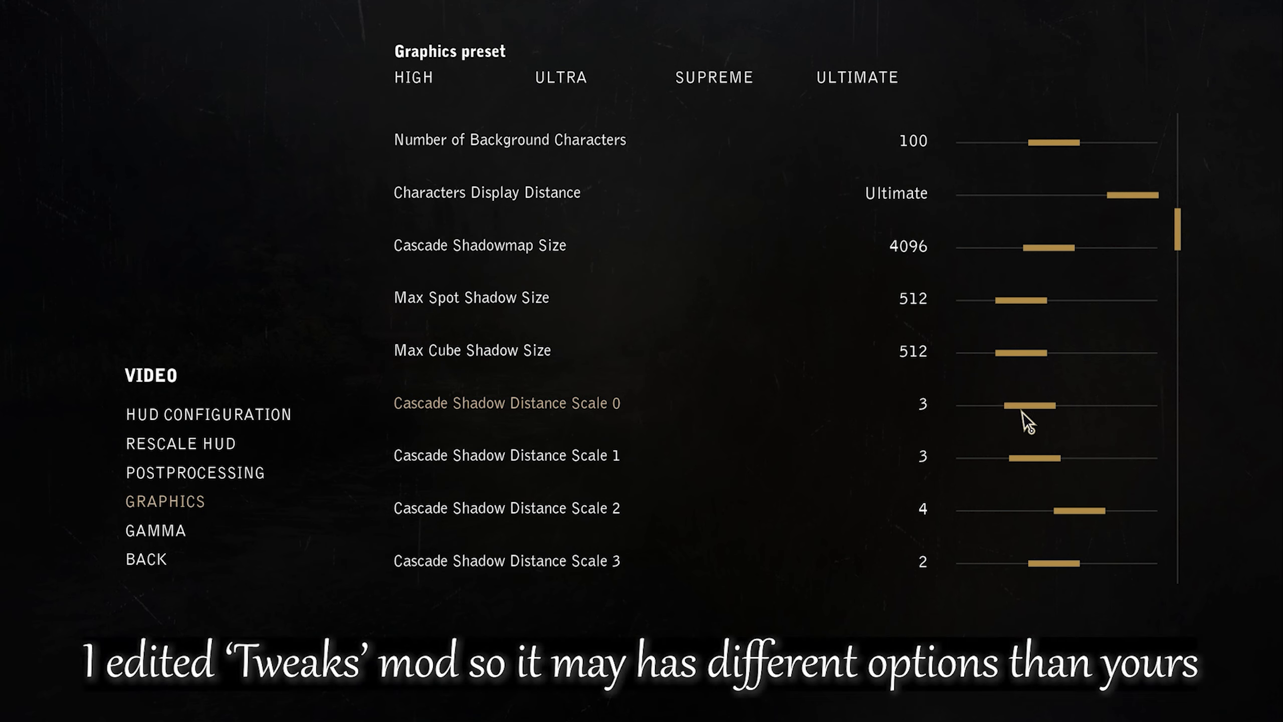
Step: Set Grass Density to 4200 in the graphics settings and return to the main menu
scroll(1018, 425, "down", 18)
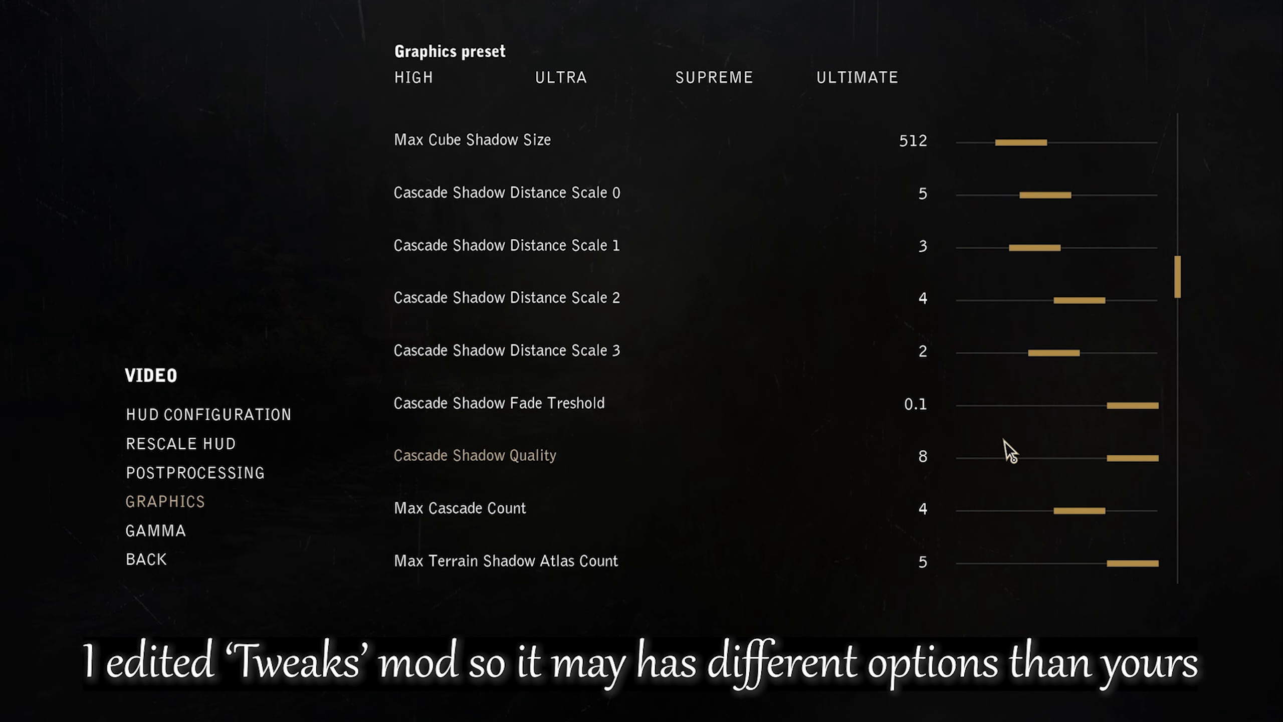
scroll(1007, 450, "down", 3)
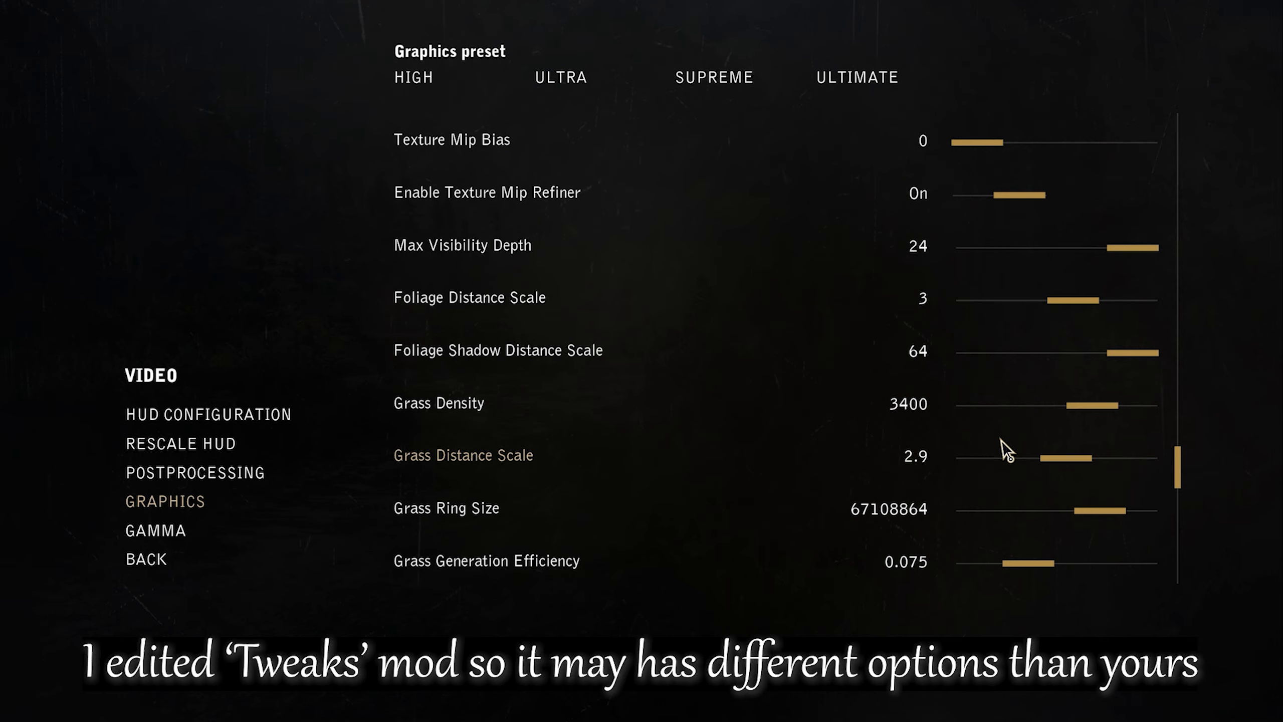
left_click_drag(1087, 414, 1100, 416)
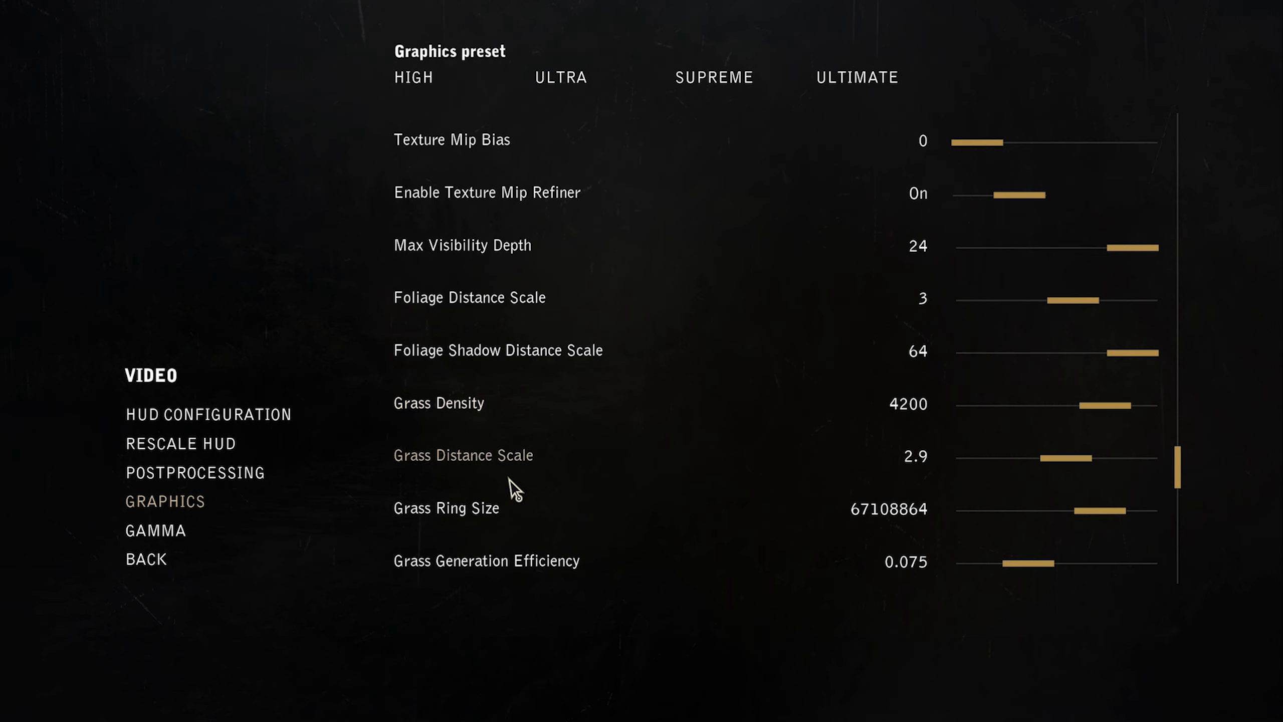
left_click(278, 561)
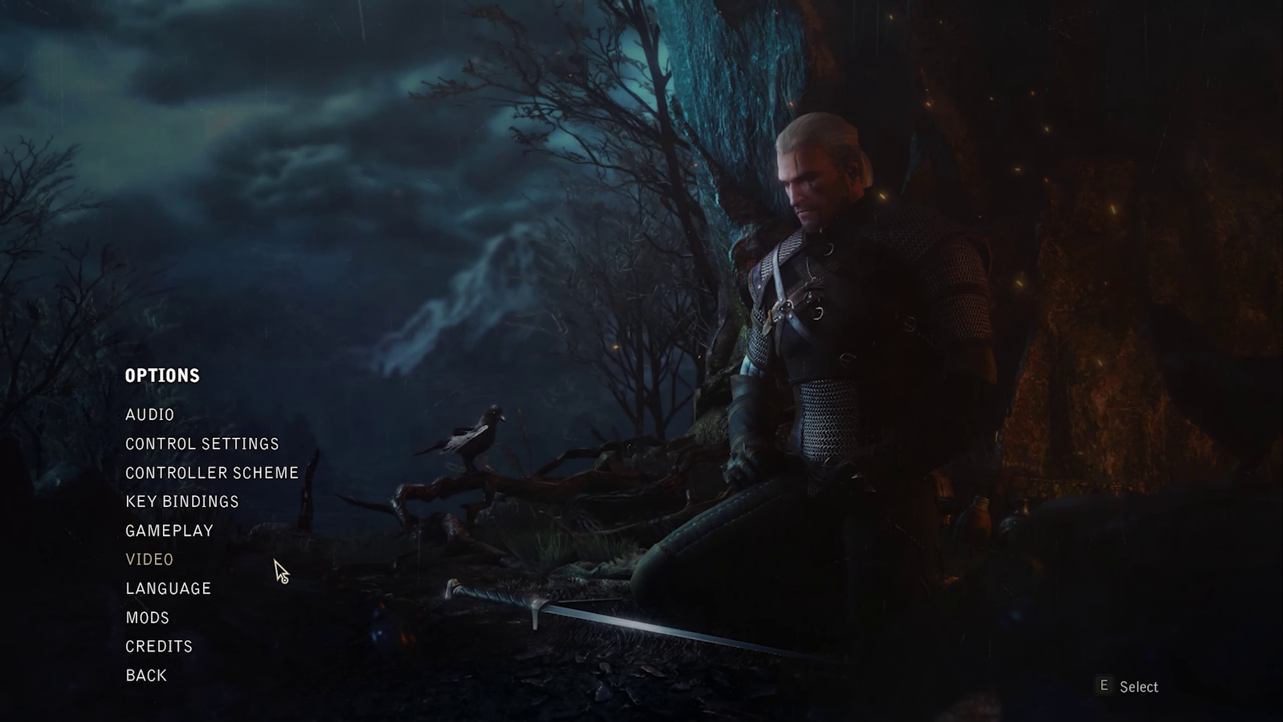
left_click(258, 673)
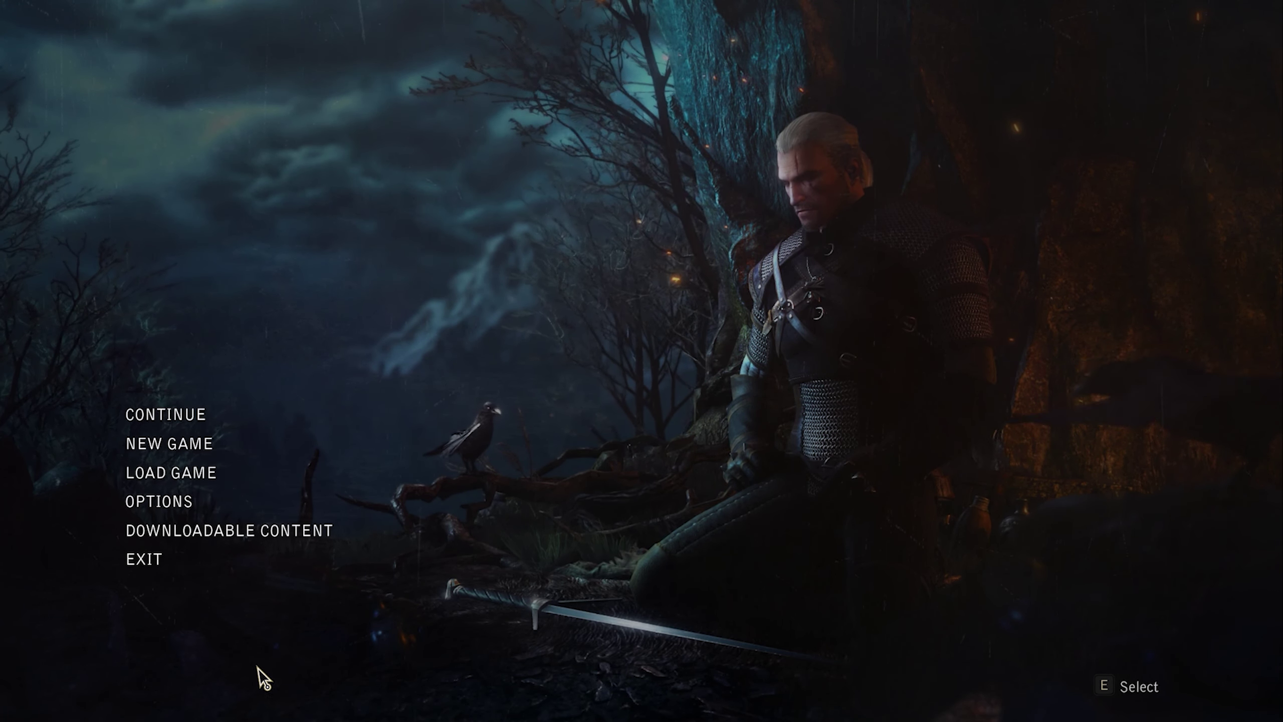
Step: Load a "Destination: Skellige" save from the saved games list
left_click(262, 478)
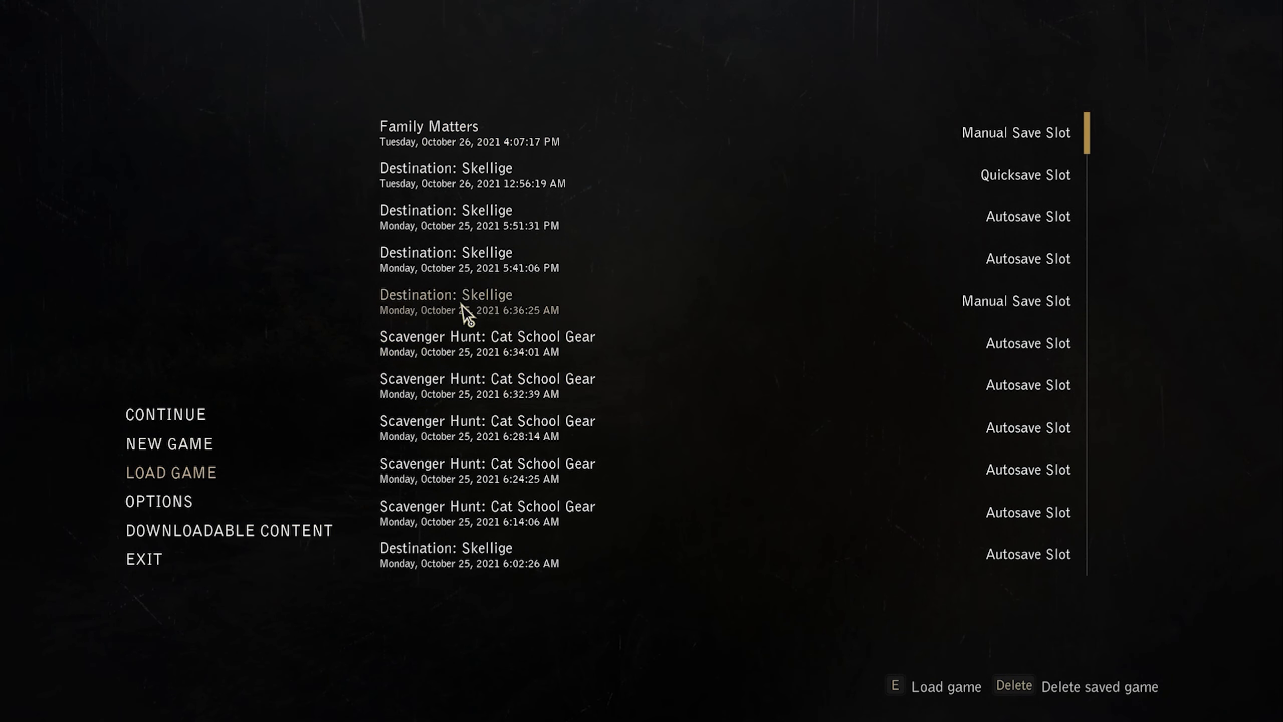
mouse_move(481, 212)
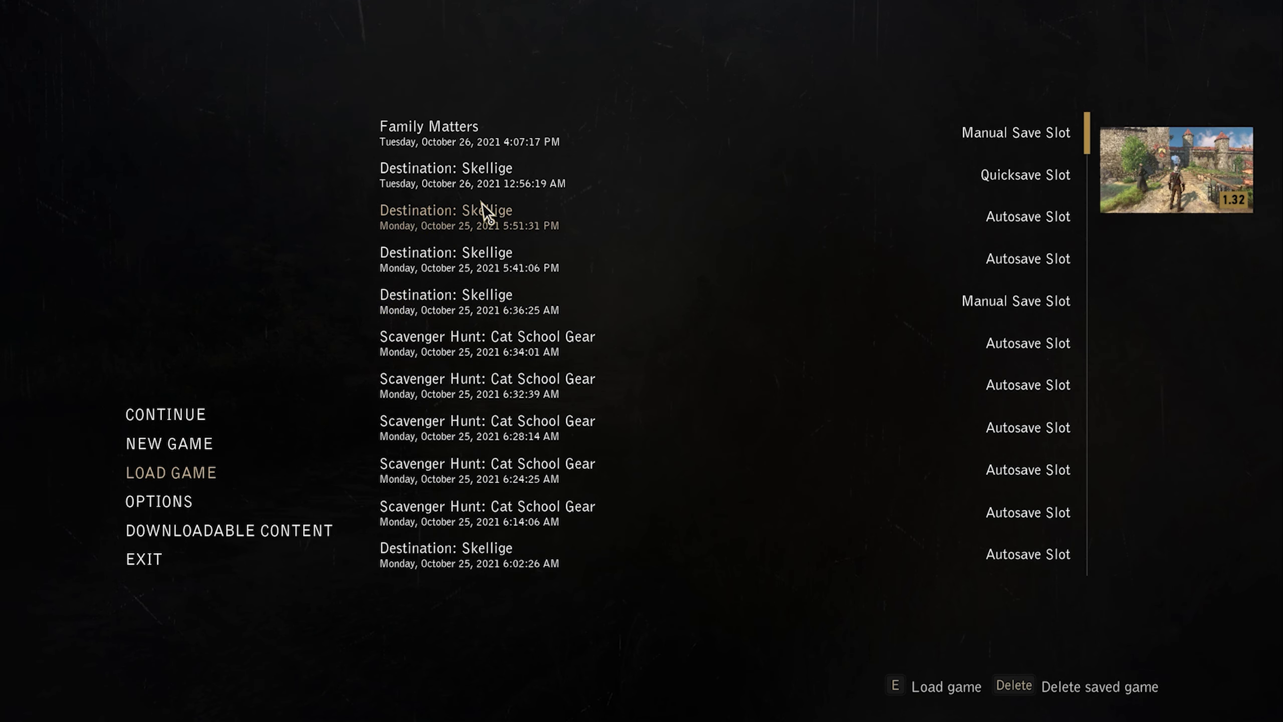
left_click(481, 194)
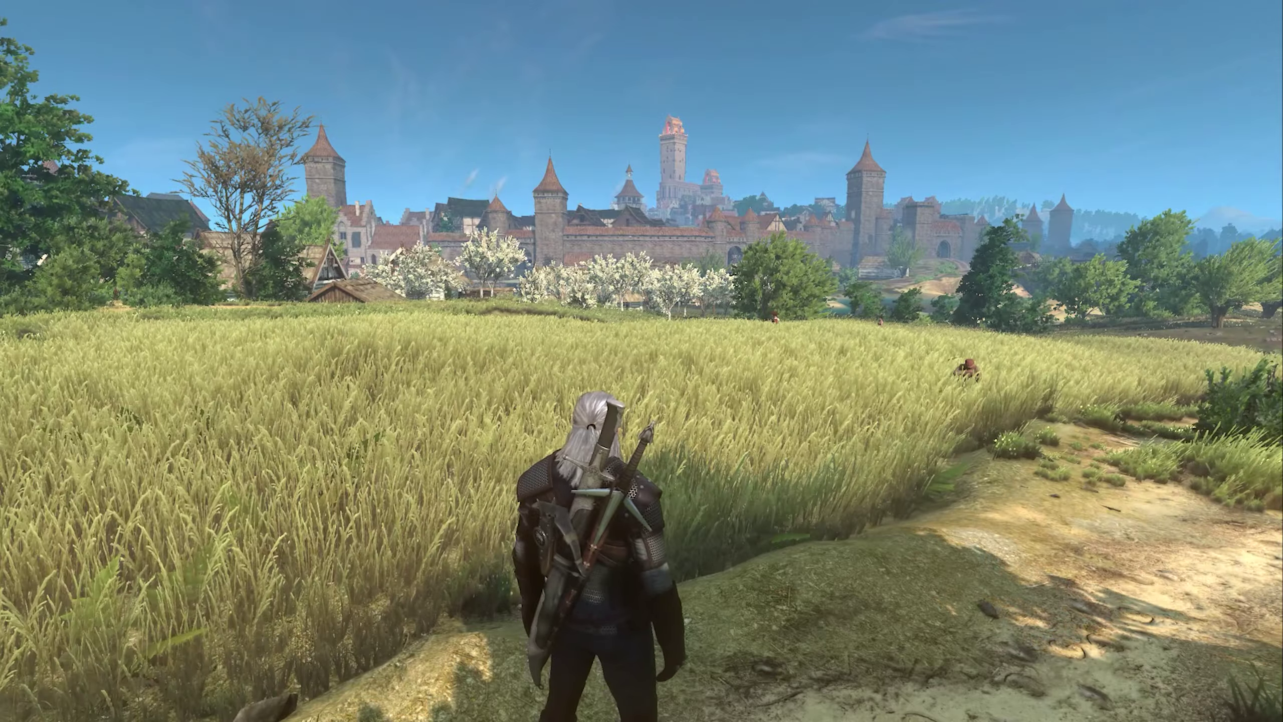
Step: Add 'Starting Armor 1' and 'Starting Gloves' to the inventory with additem commands in the debug console
key("grave")
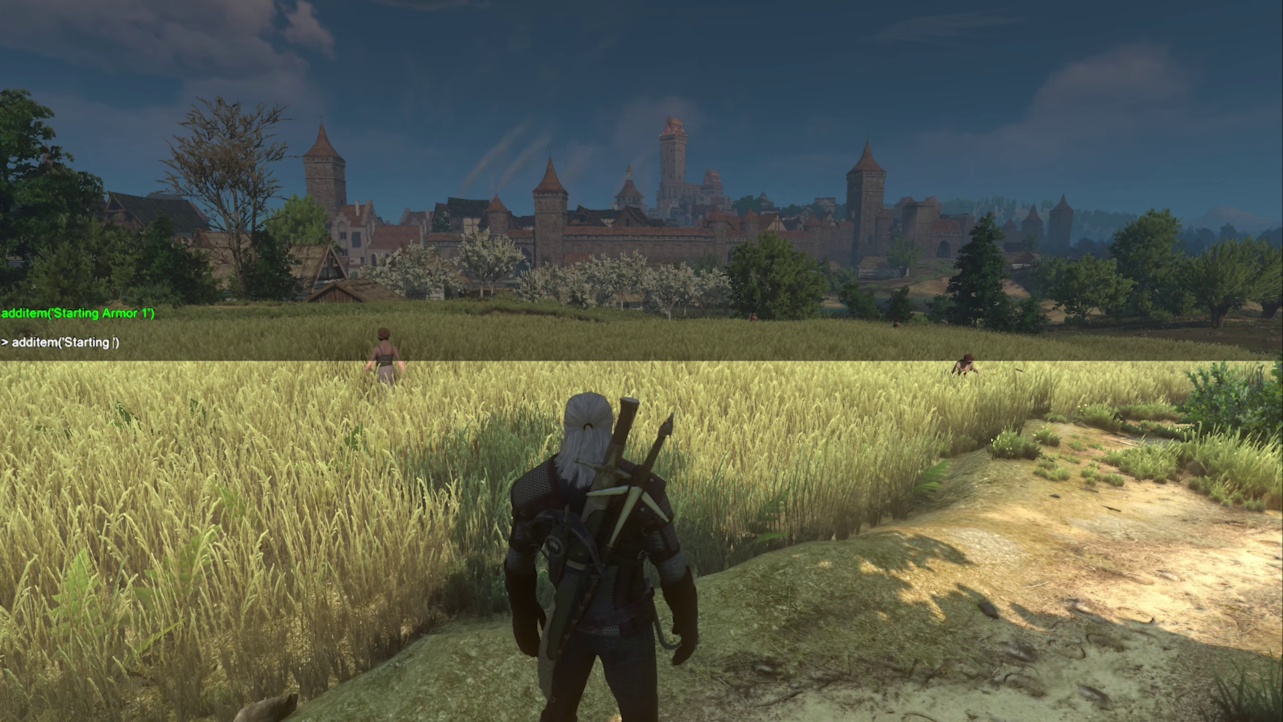
type("loves")
key("Return")
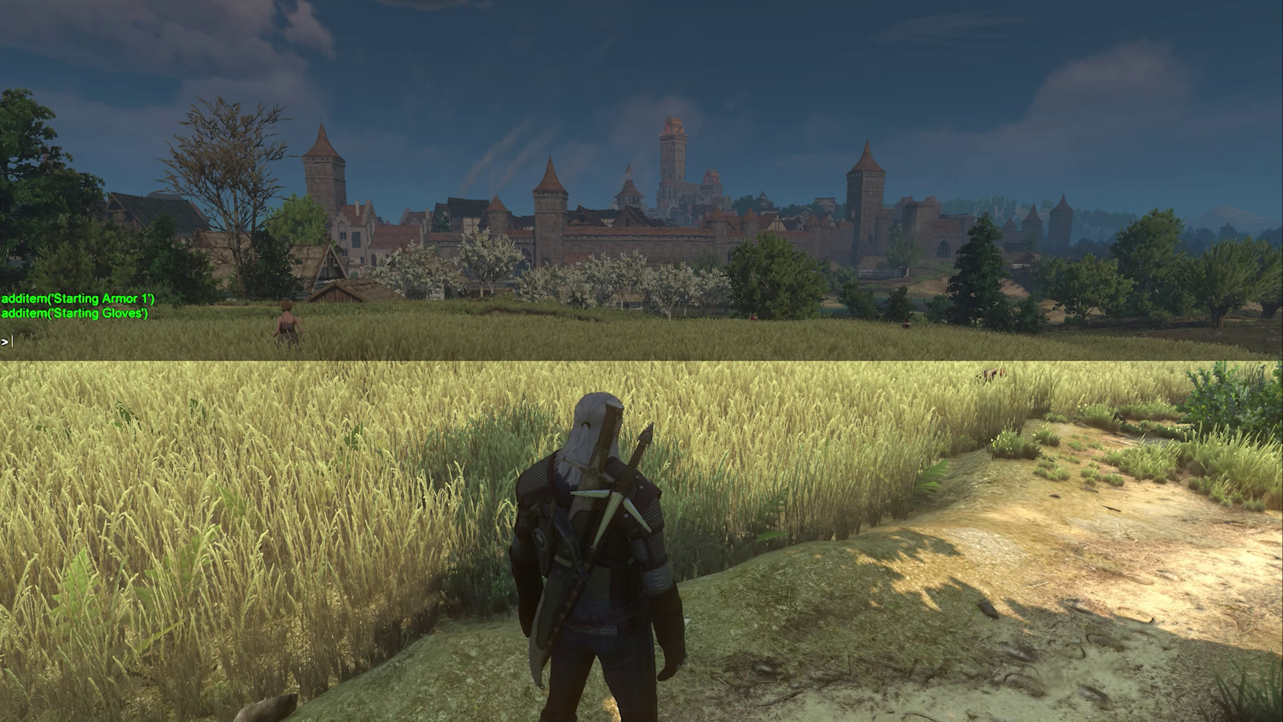
Step: Edit the previous console command to additem('Starting Boots') and run it
key("Left")
key("Left")
key("BackSpace")
key("BackSpace")
key("BackSpace")
key("BackSpace")
key("BackSpace")
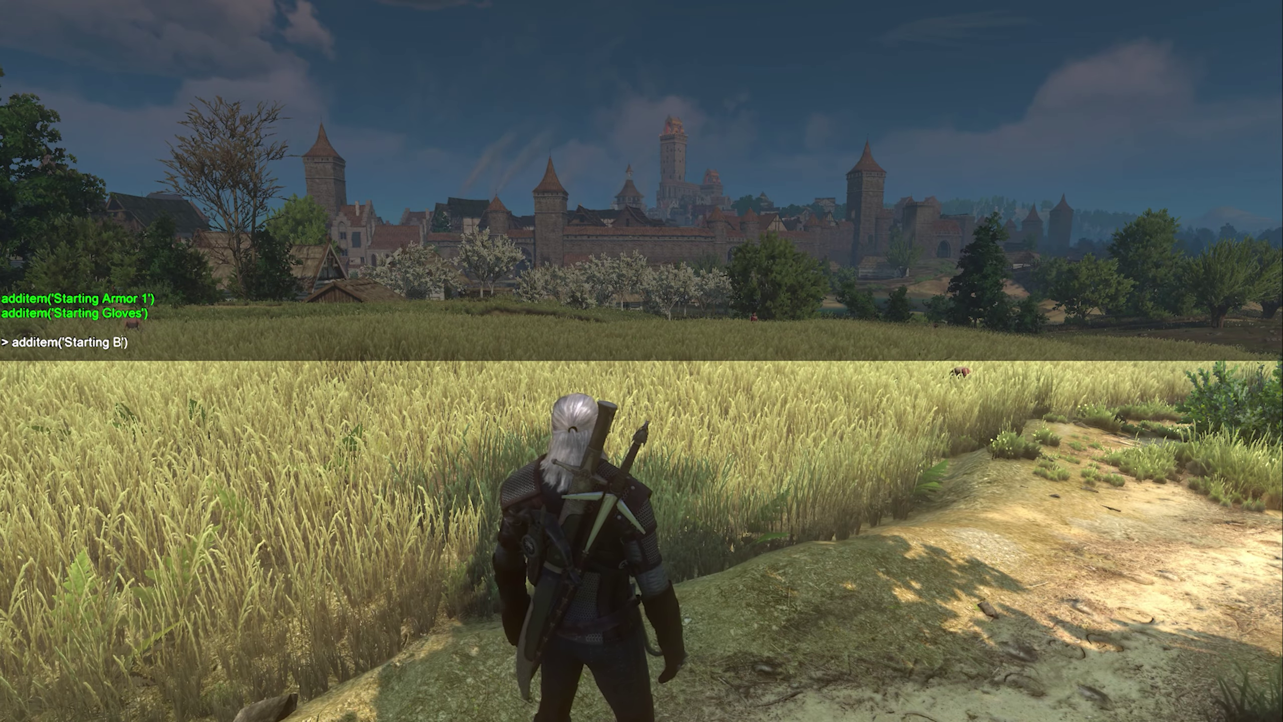
key("Return")
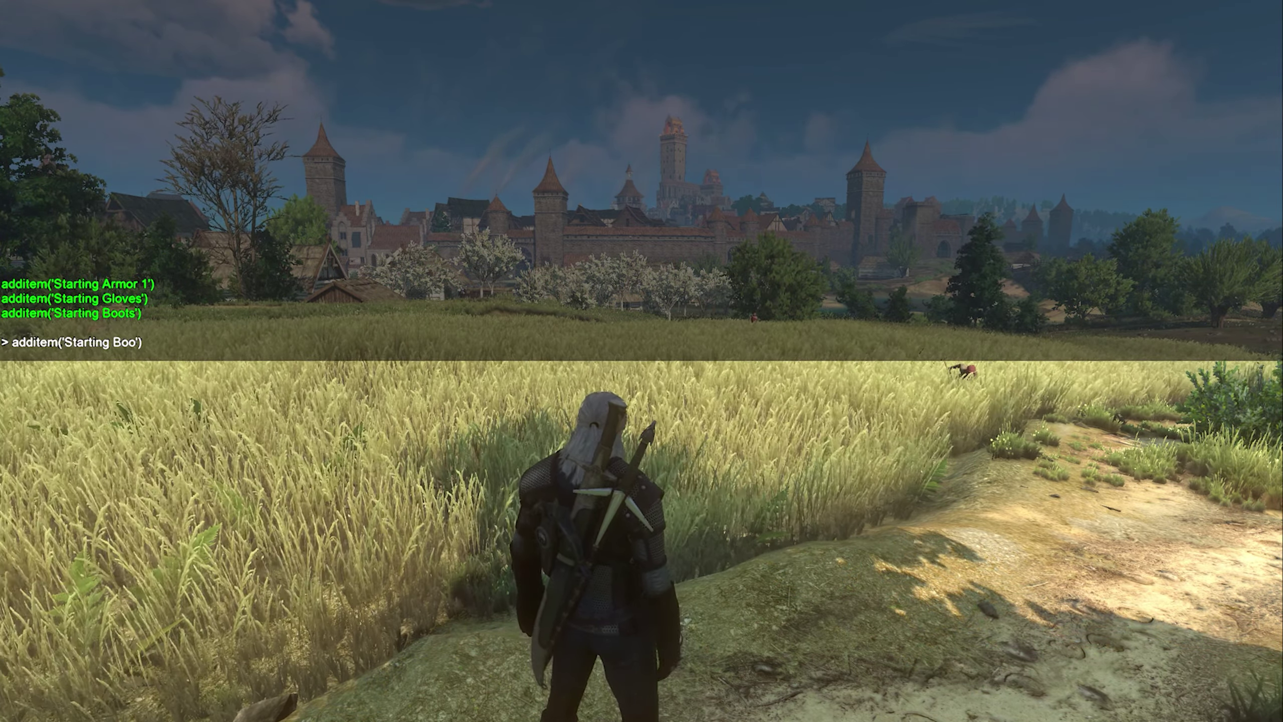
Step: Change the item in the recalled console command to 'Starting Pants' and run it
type("PAn")
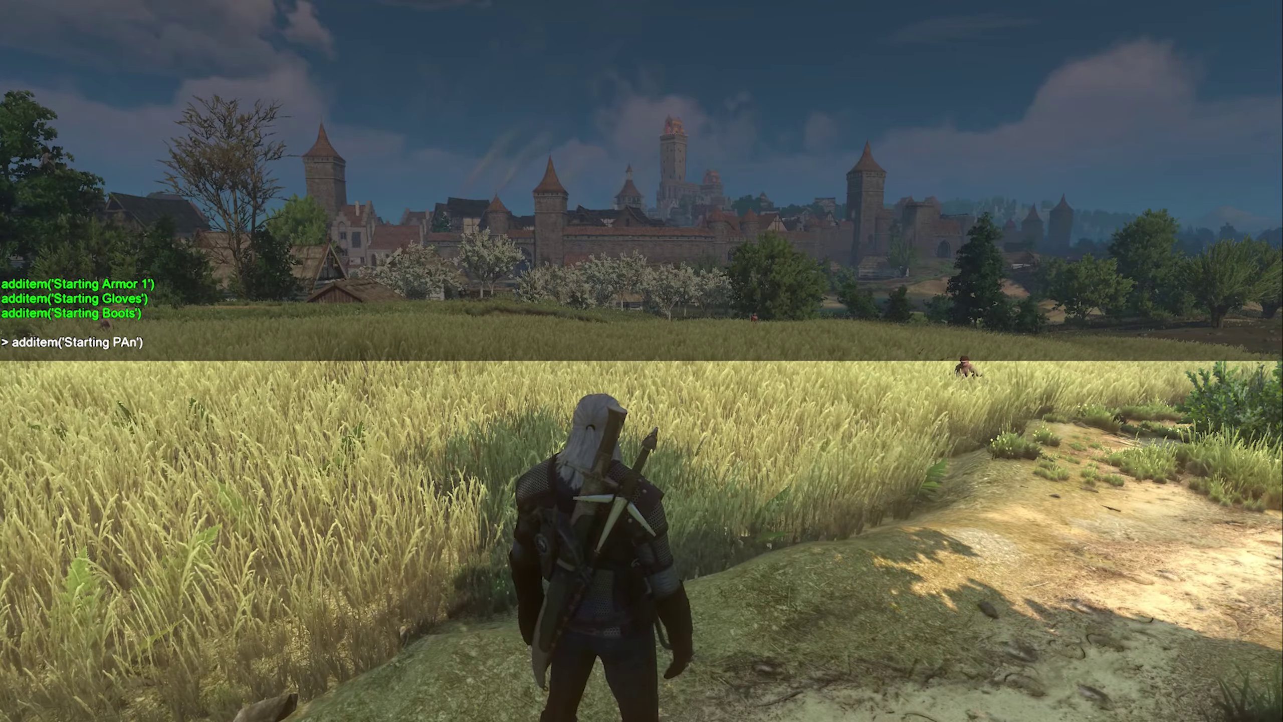
type("nts")
key("Return")
Step: Change the item in the recalled console command to 'Wolf School steel sword' and run it
key("Up")
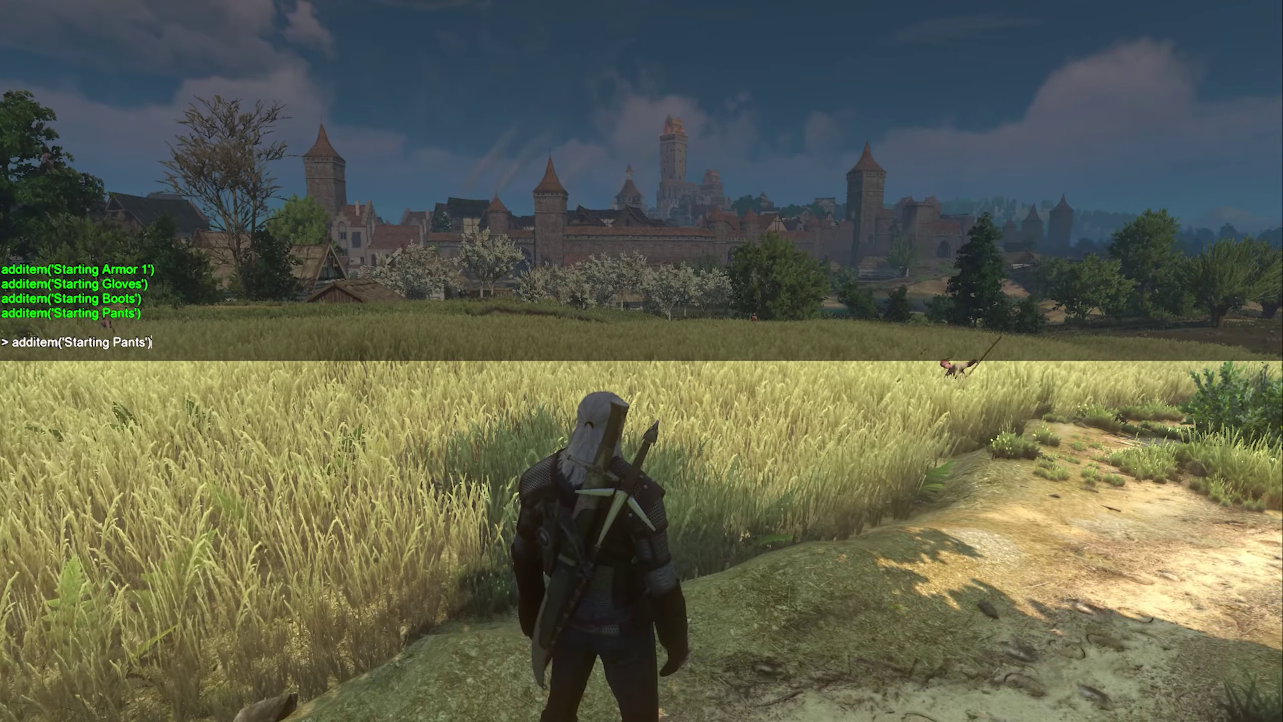
key("Left")
key("Left")
key("BackSpace")
key("BackSpace")
key("BackSpace")
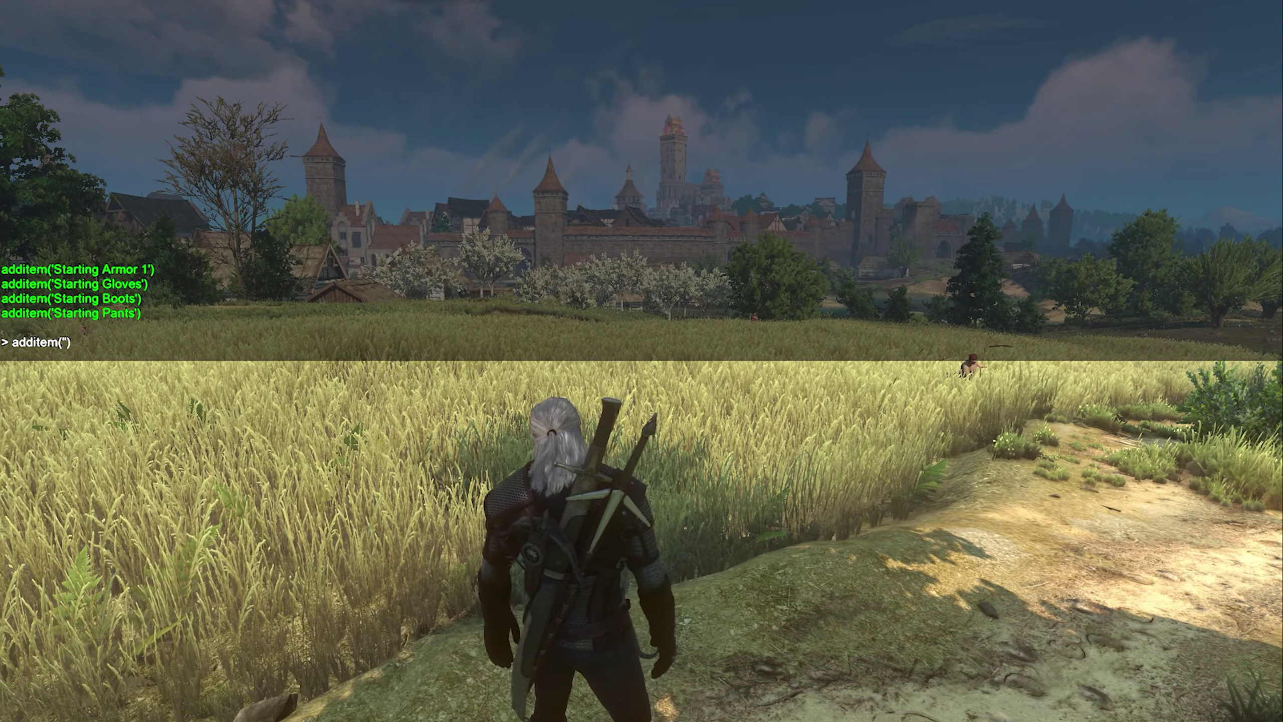
type("School st")
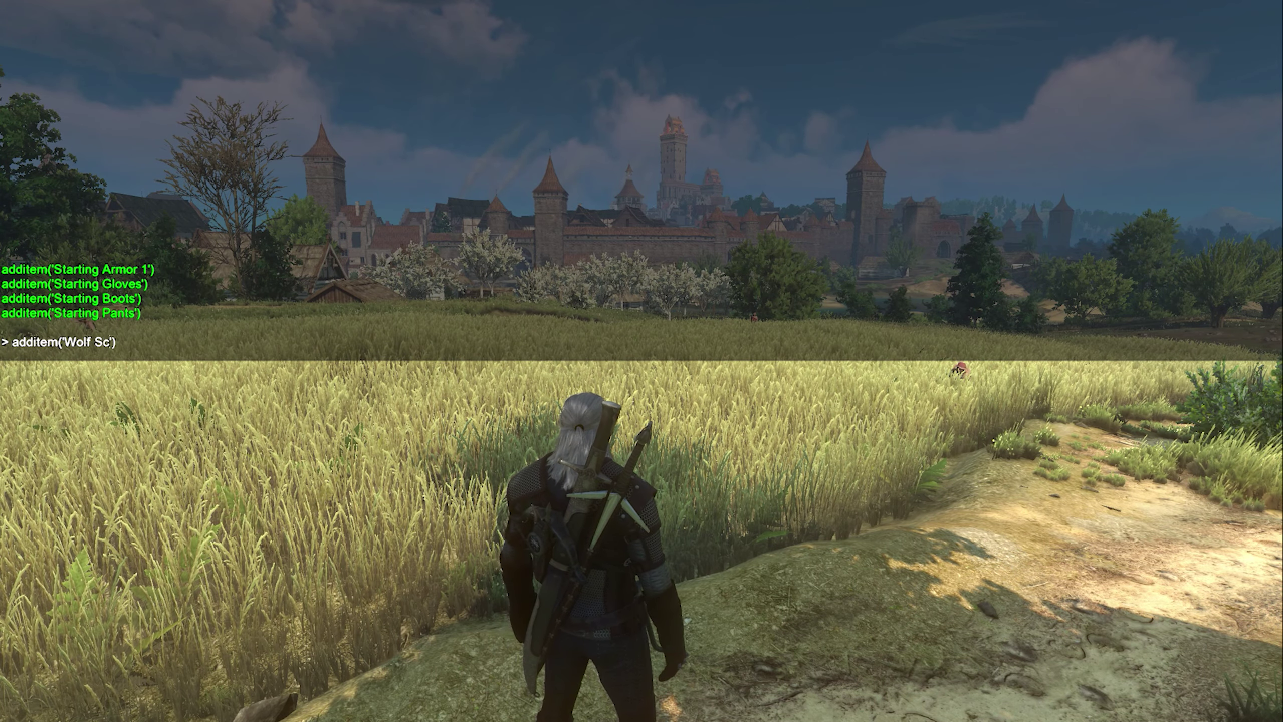
type("eel sword")
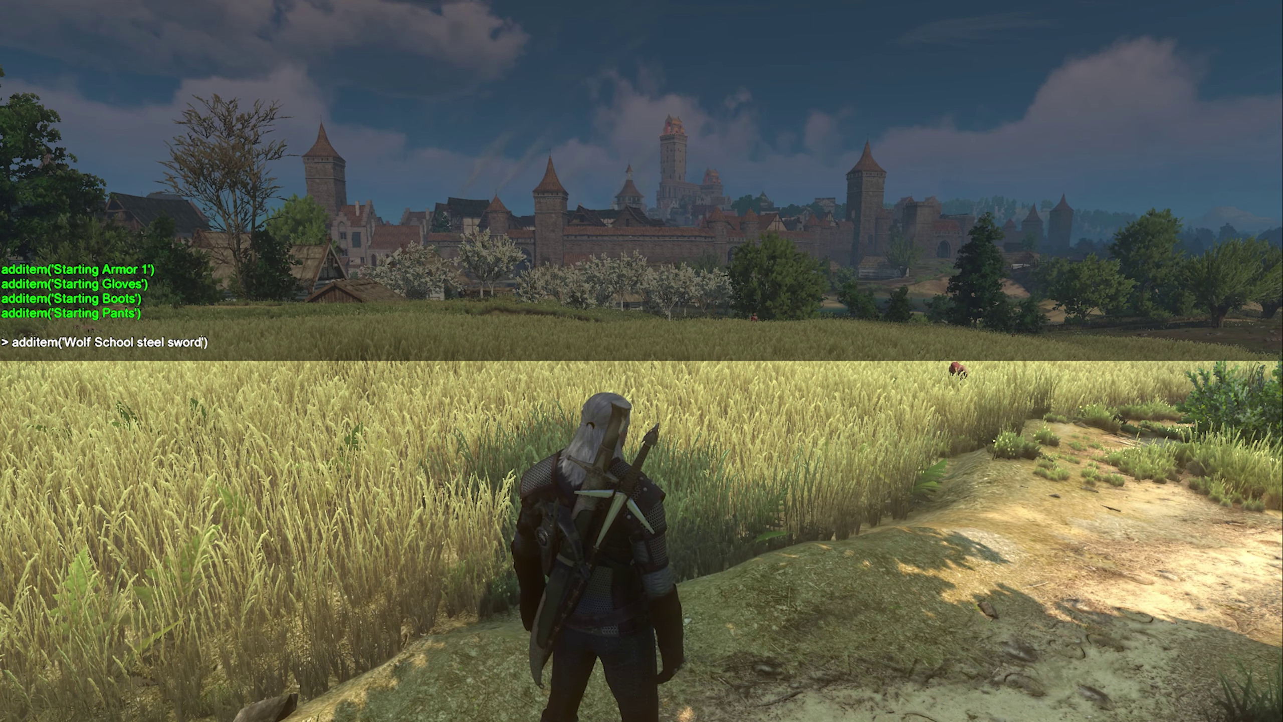
key("Return")
Step: Edit the previous command to additem('Wolf School silver sword'), run it, and close the debug console
key("Up")
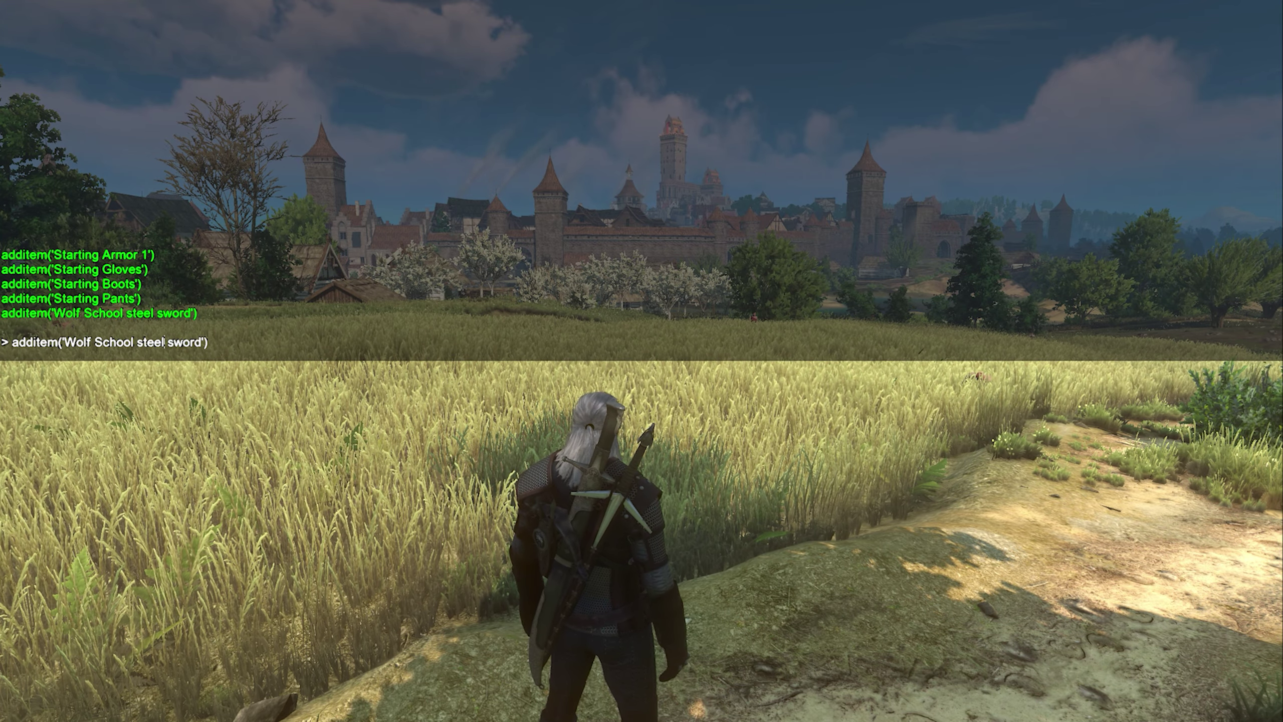
key("Left")
key("Left")
key("Left")
key("Left")
key("Left")
key("Left")
key("Left")
key("Left")
key("BackSpace")
key("BackSpace")
key("BackSpace")
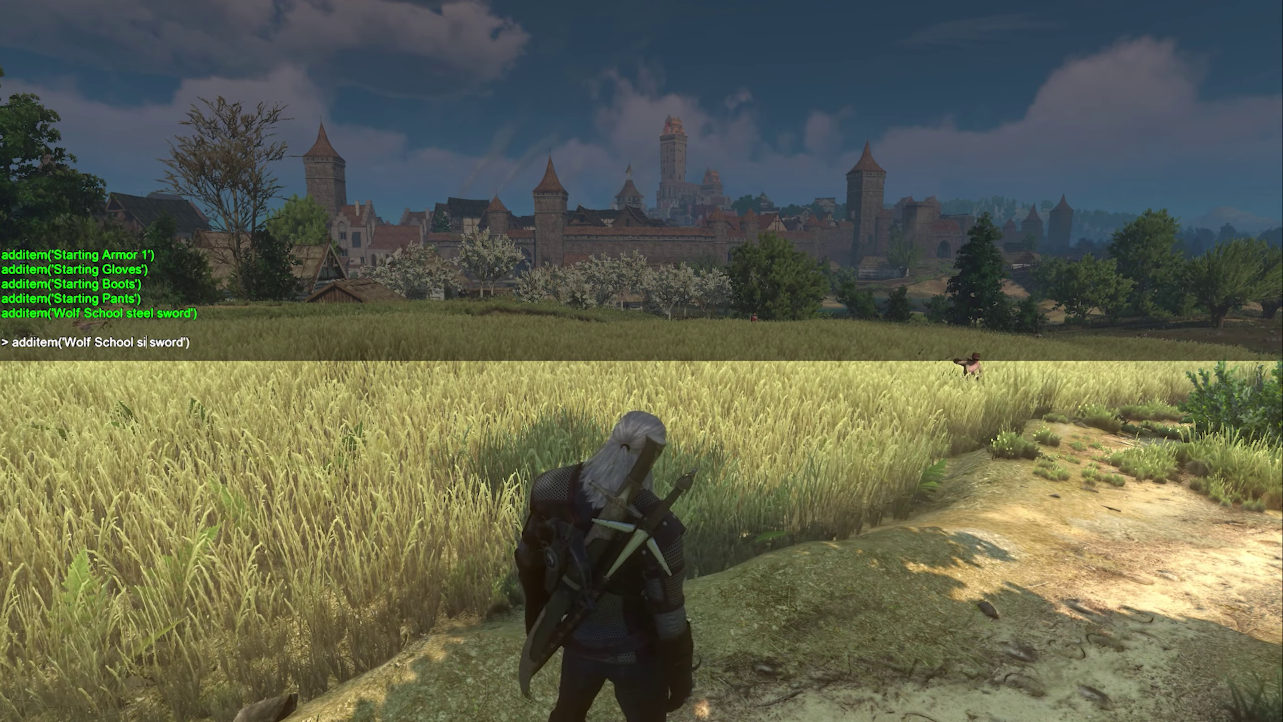
key("BackSpace")
type("ilver")
key("Return")
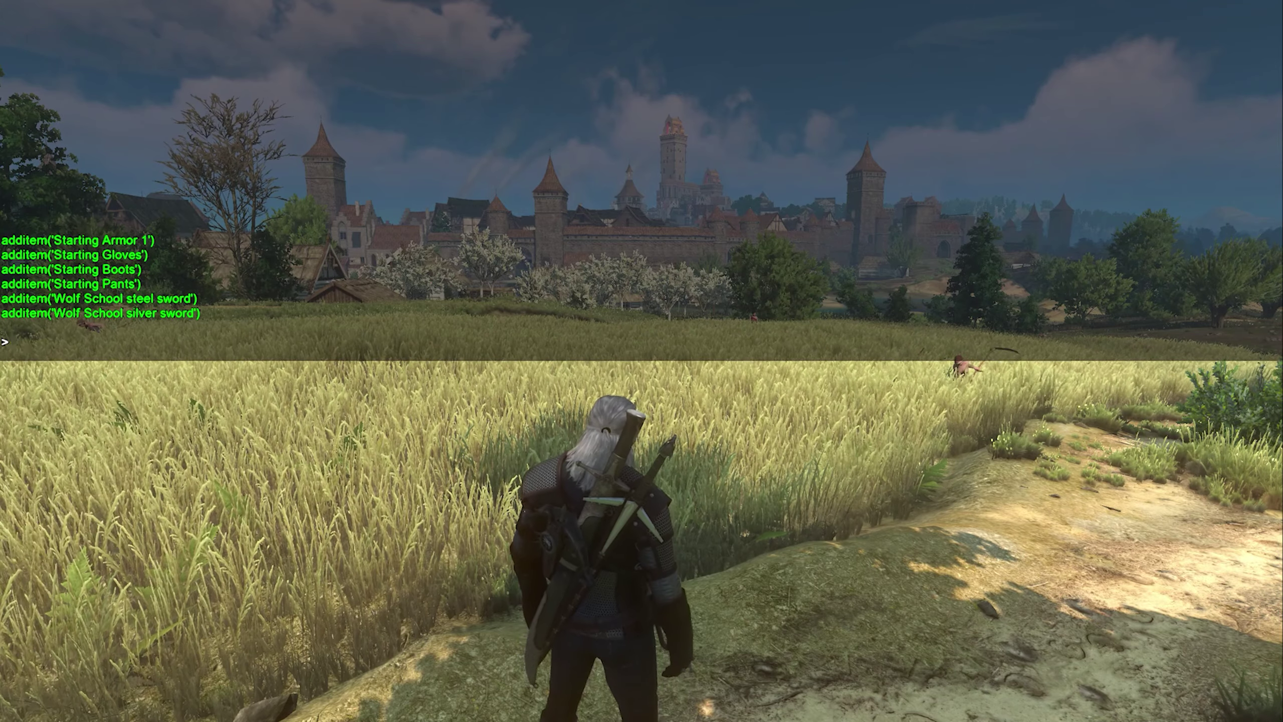
key("grave")
Step: Open the character's inventory and equip the Wolven silver sword and the Wolven steel sword
key("Escape")
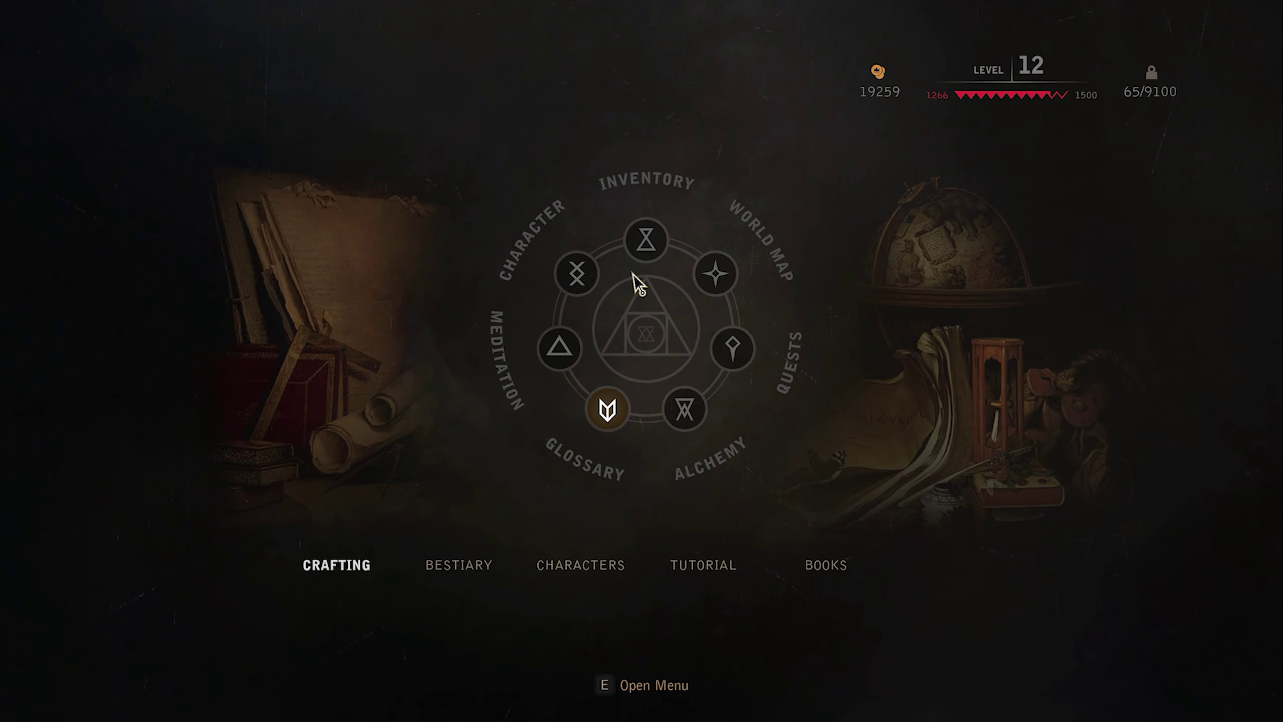
left_click(641, 257)
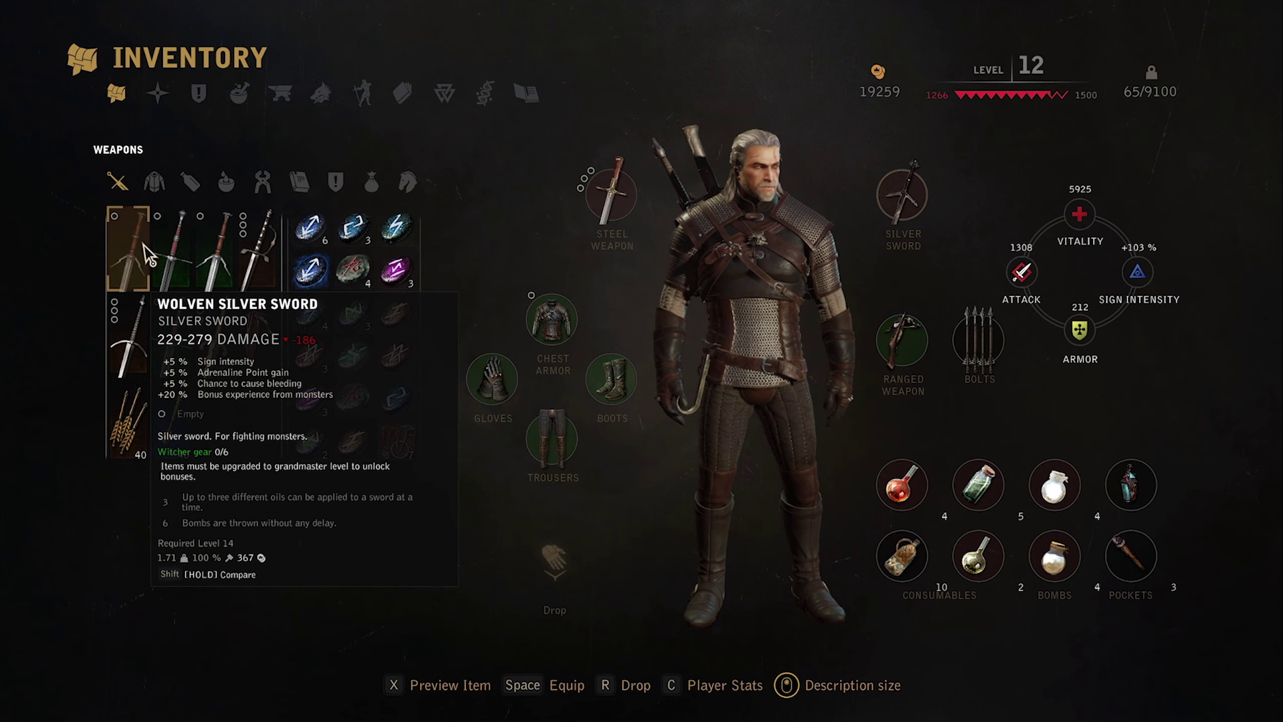
double_click(206, 247)
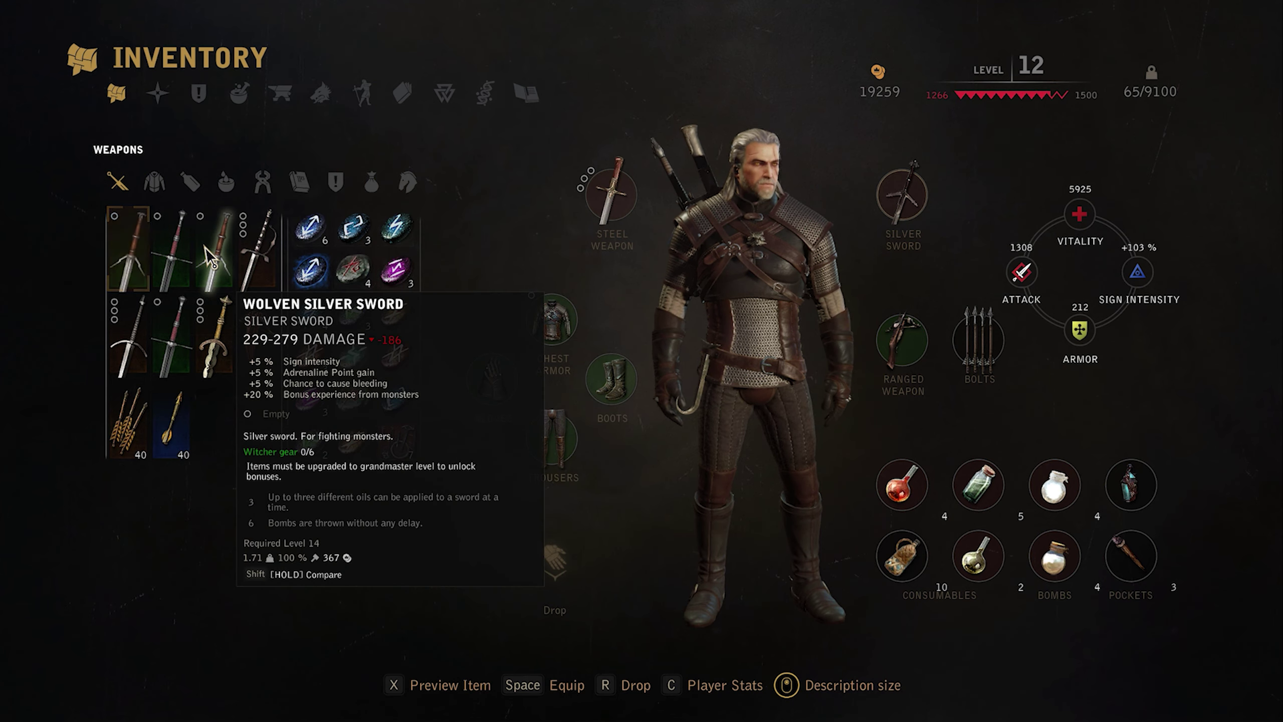
double_click(169, 328)
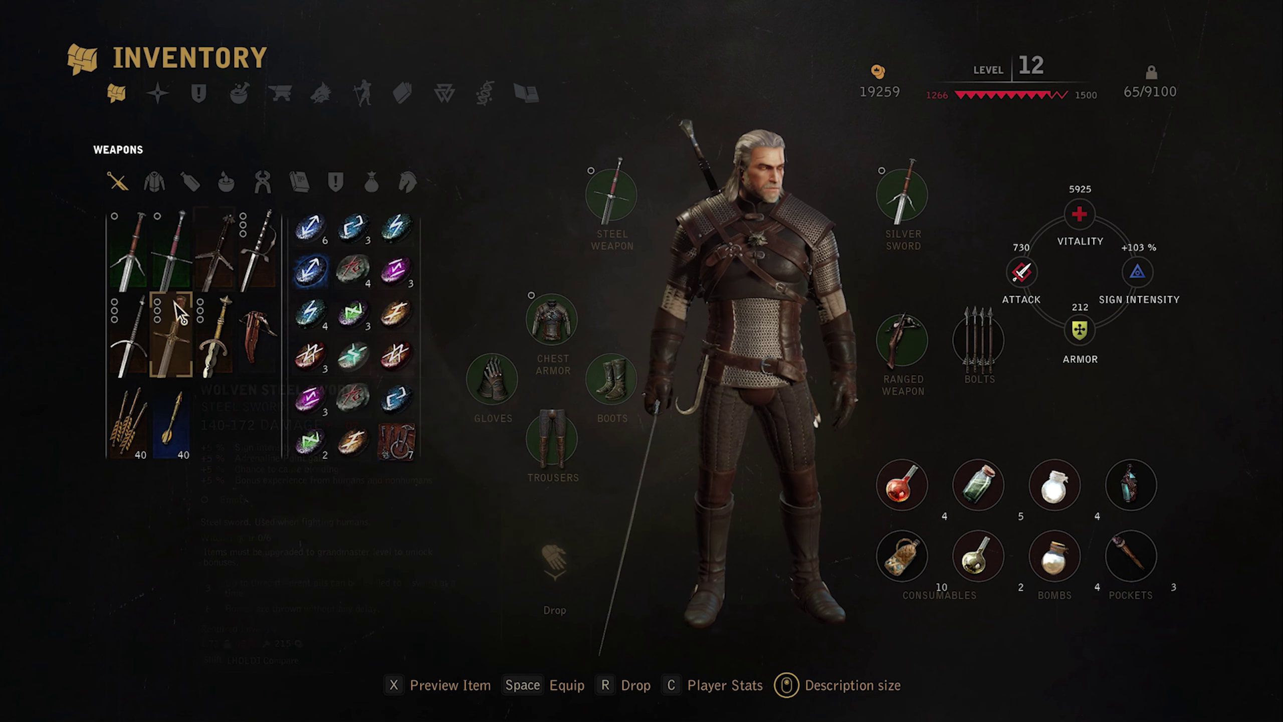
Step: Equip the newly added starting chest armor, boots, trousers and gloves from the inventory's armor items
left_click(154, 181)
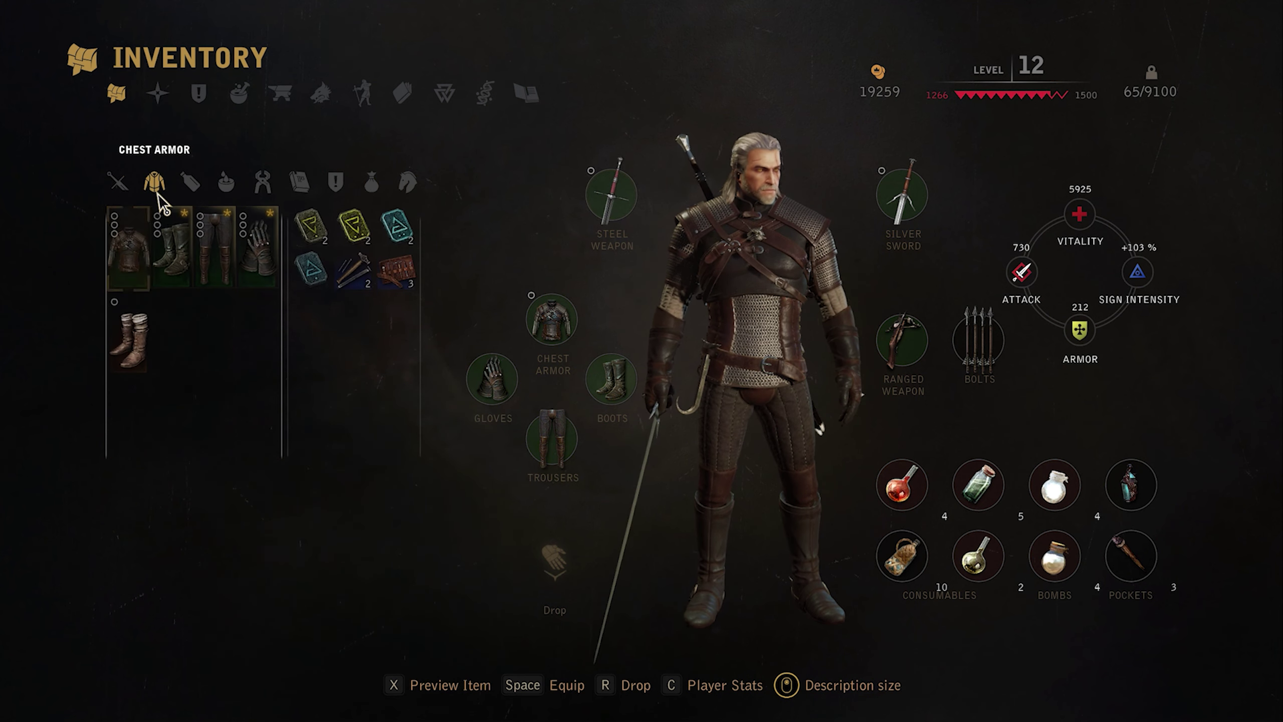
double_click(143, 228)
double_click(172, 248)
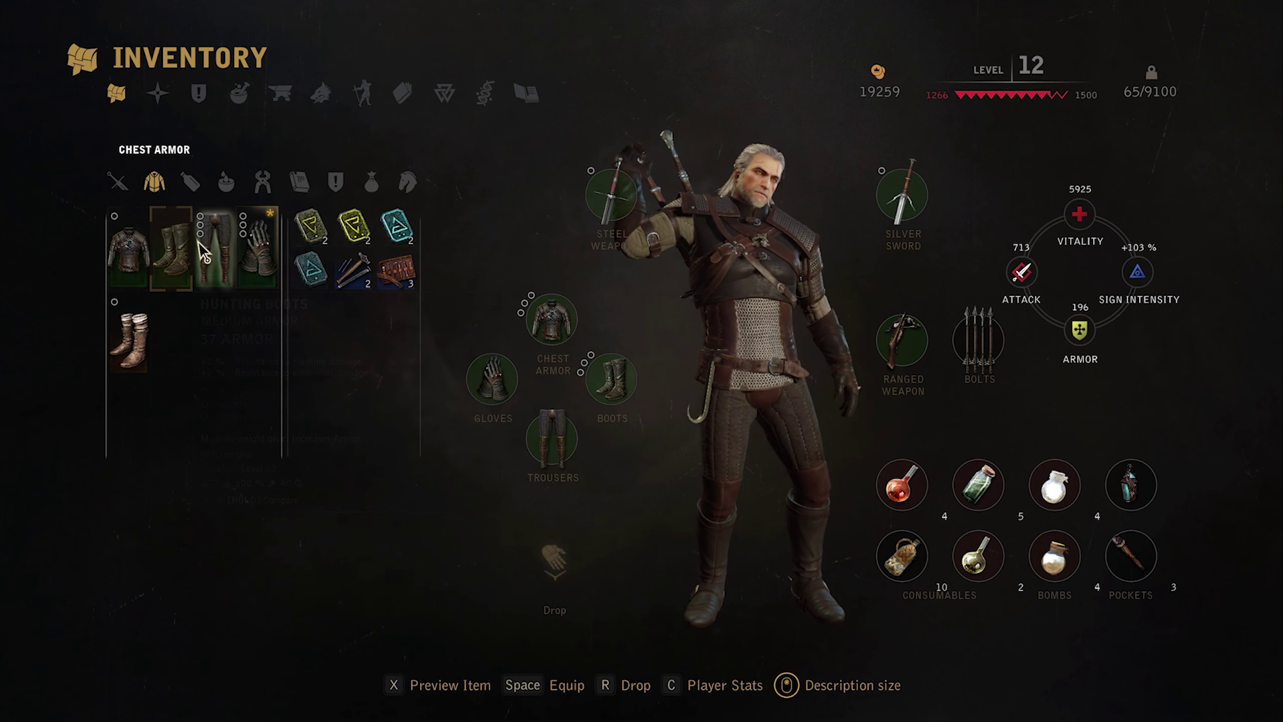
double_click(212, 245)
double_click(251, 244)
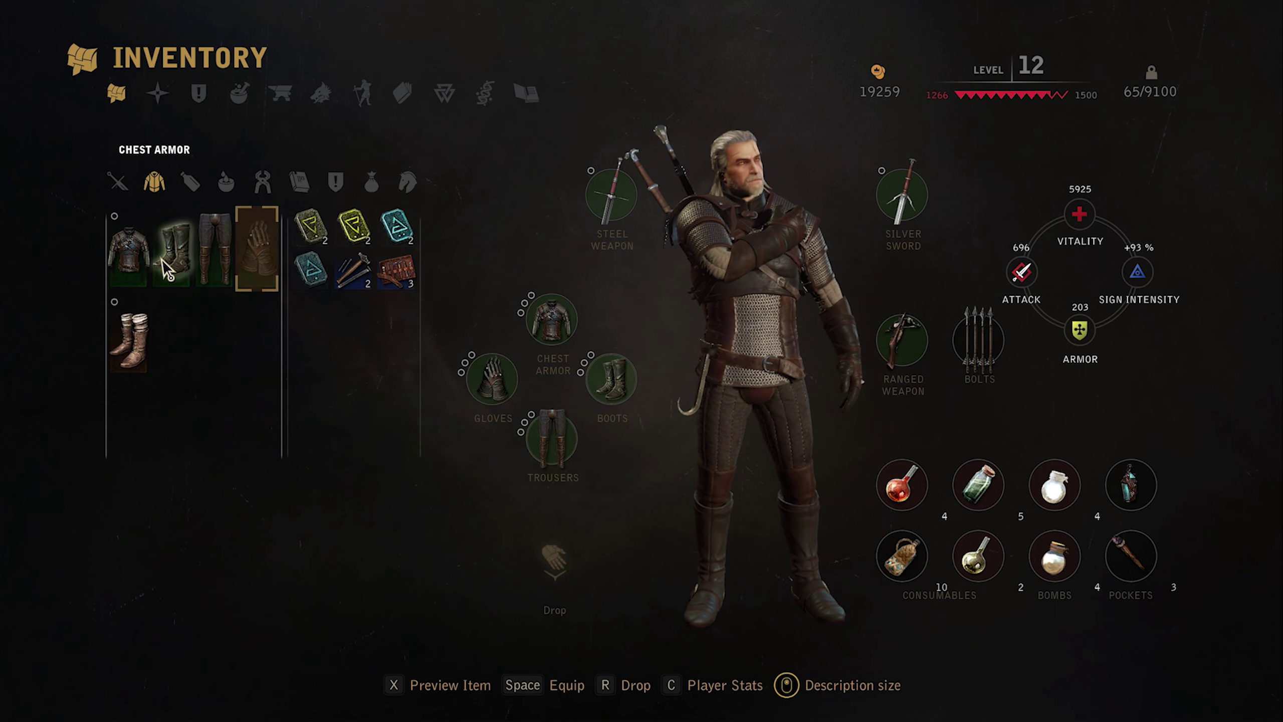